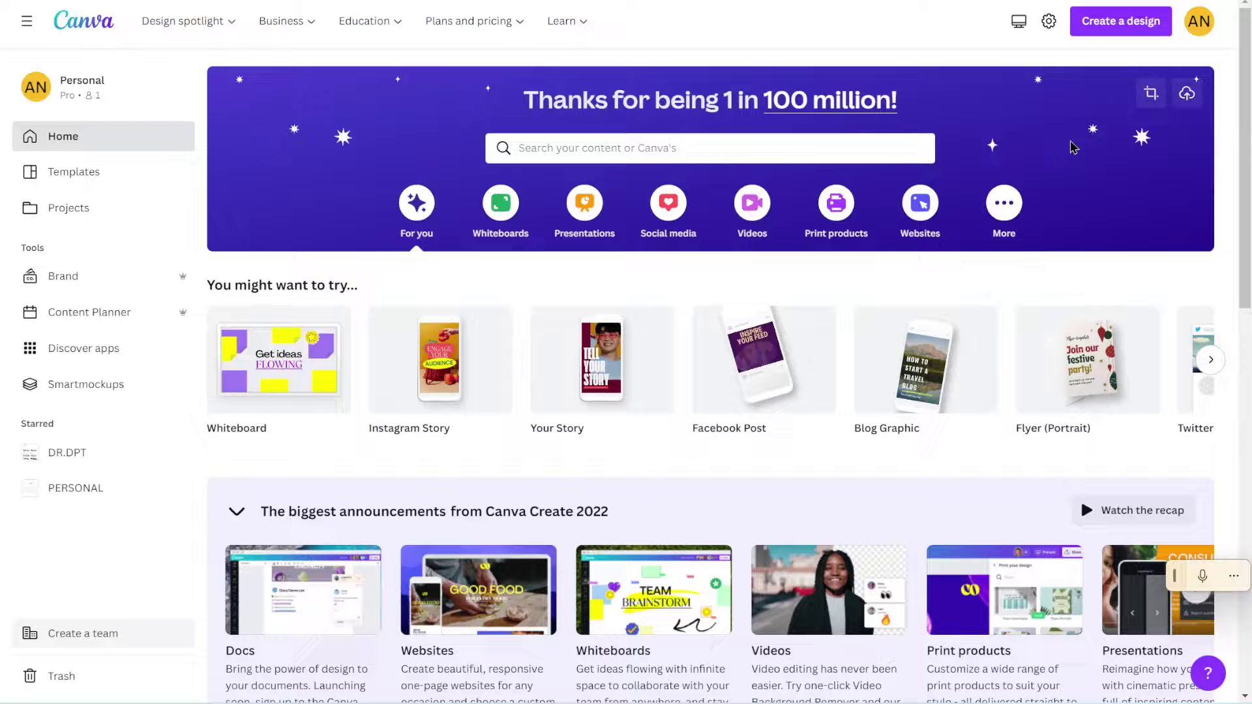
# Step: Create a blank US Letter letterhead design and close the Templates panel
pyautogui.click(1138, 24)
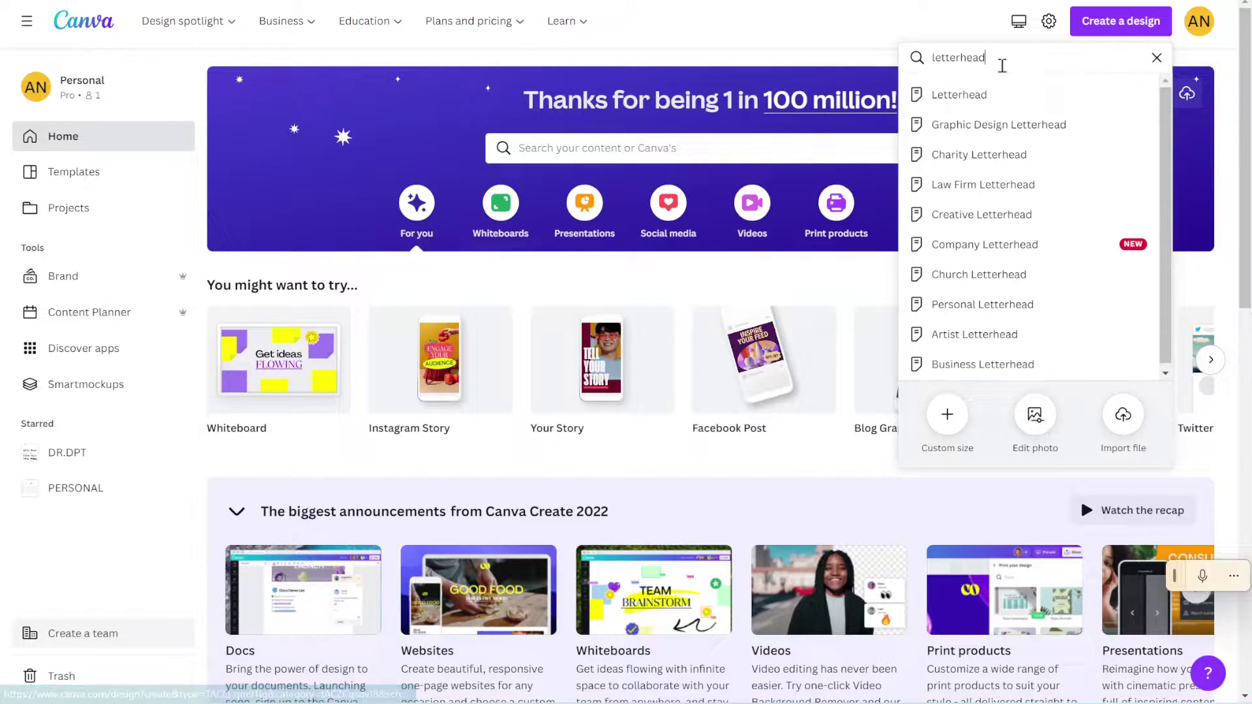
pyautogui.doubleClick(1002, 66)
pyautogui.click(1002, 65)
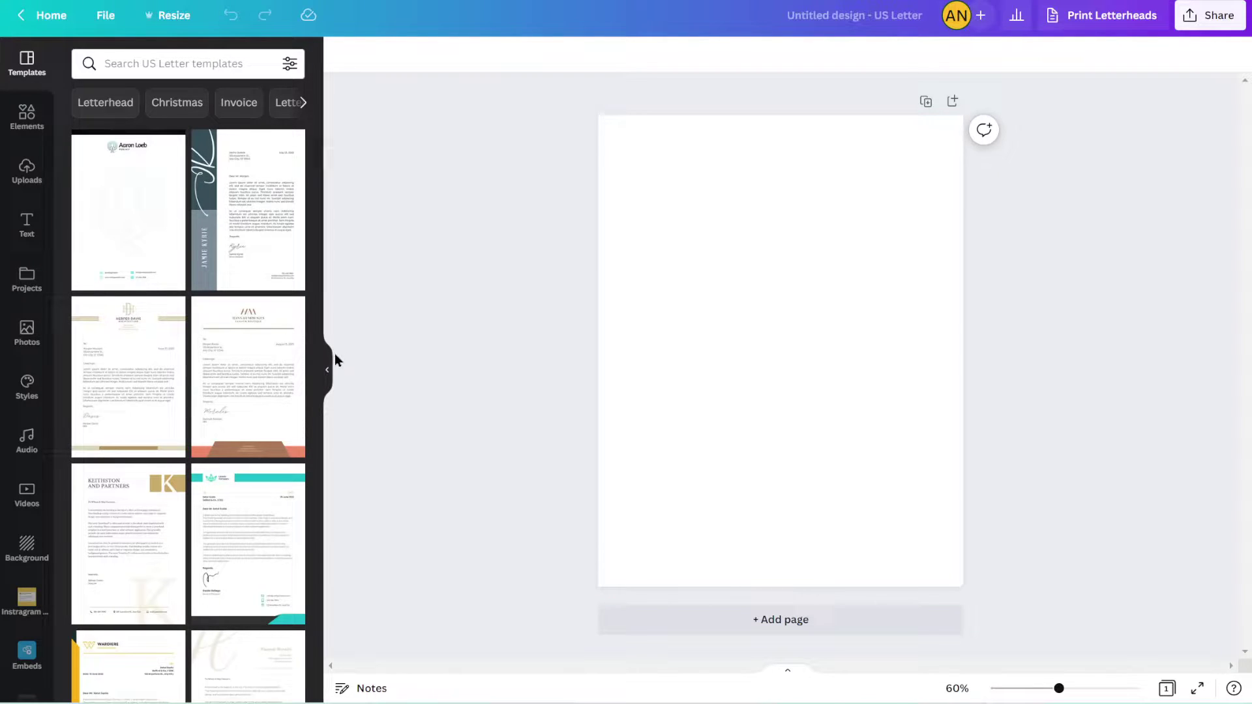
pyautogui.click(329, 369)
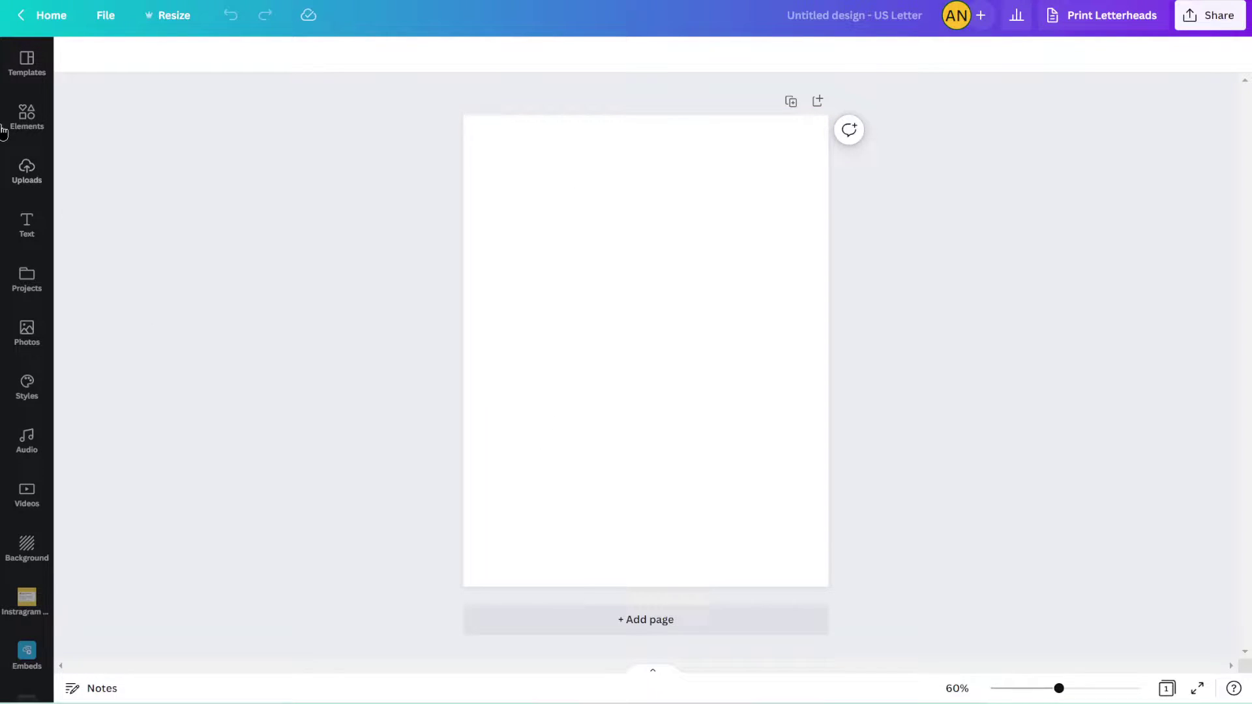
# Step: Add the plain jar from a 'jar outline' Elements search, enlarged and centred on the page
pyautogui.click(31, 124)
pyautogui.click(229, 60)
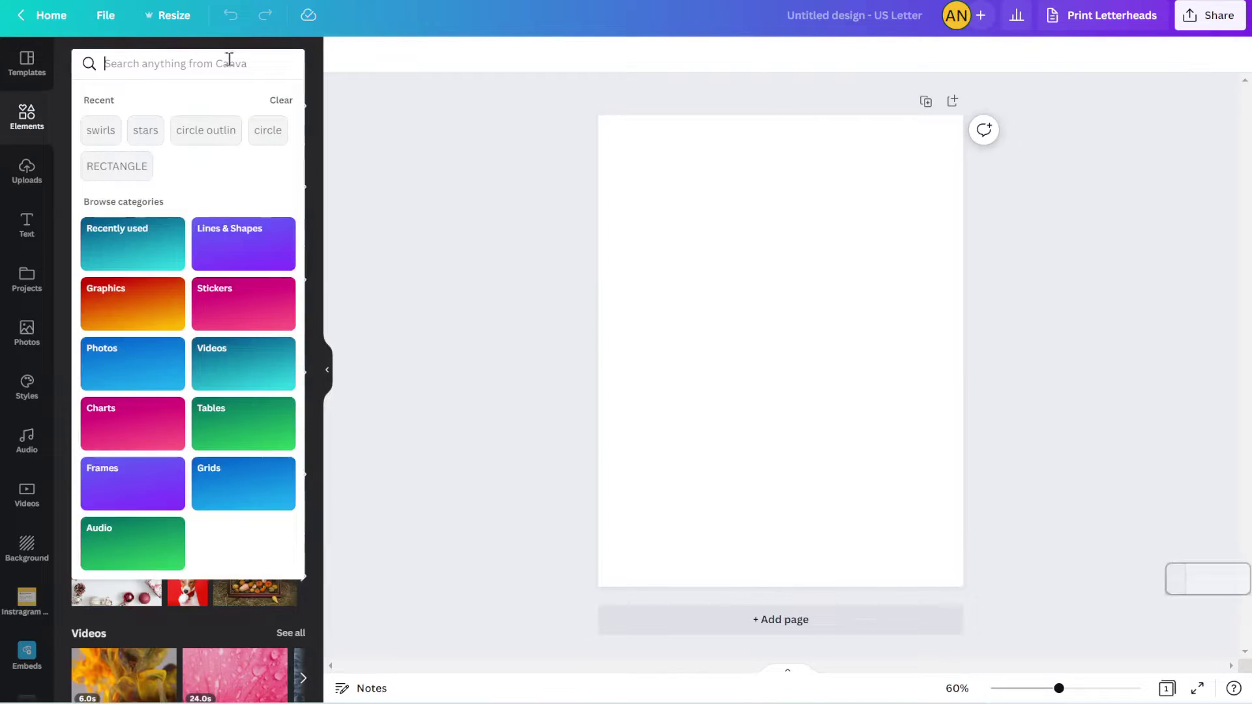
pyautogui.write('jar outline')
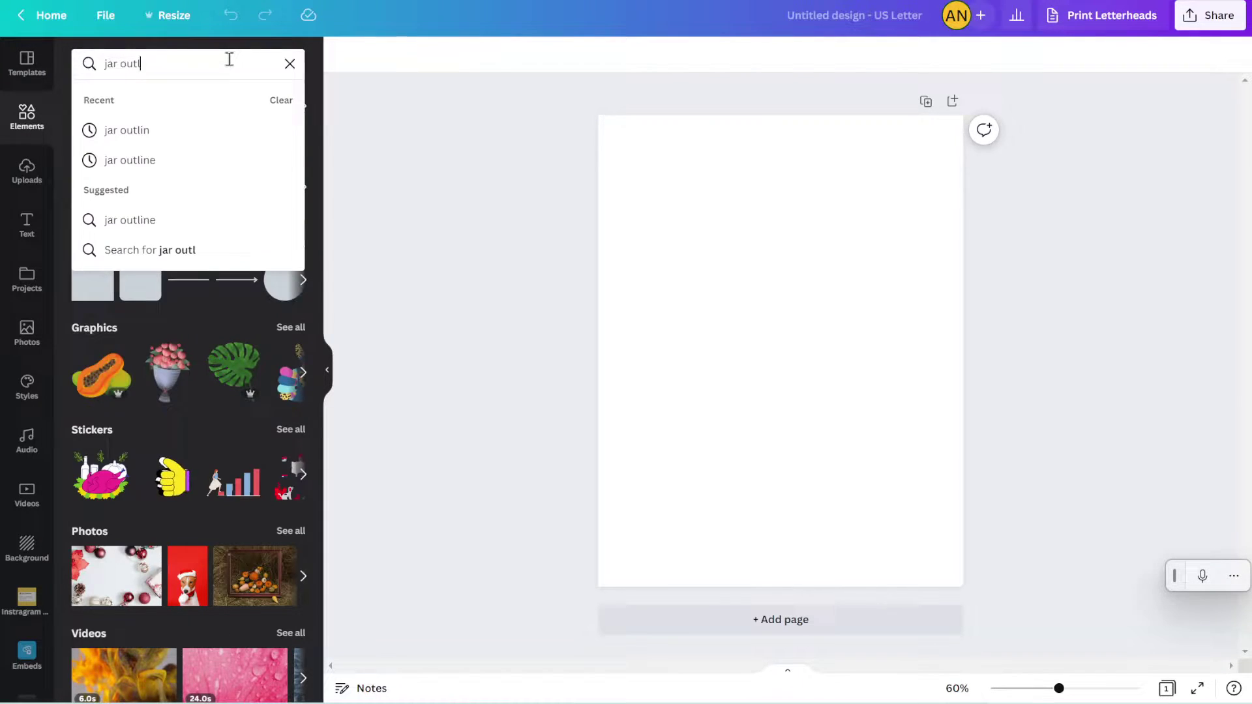
pyautogui.press('Return')
pyautogui.moveTo(94, 180)
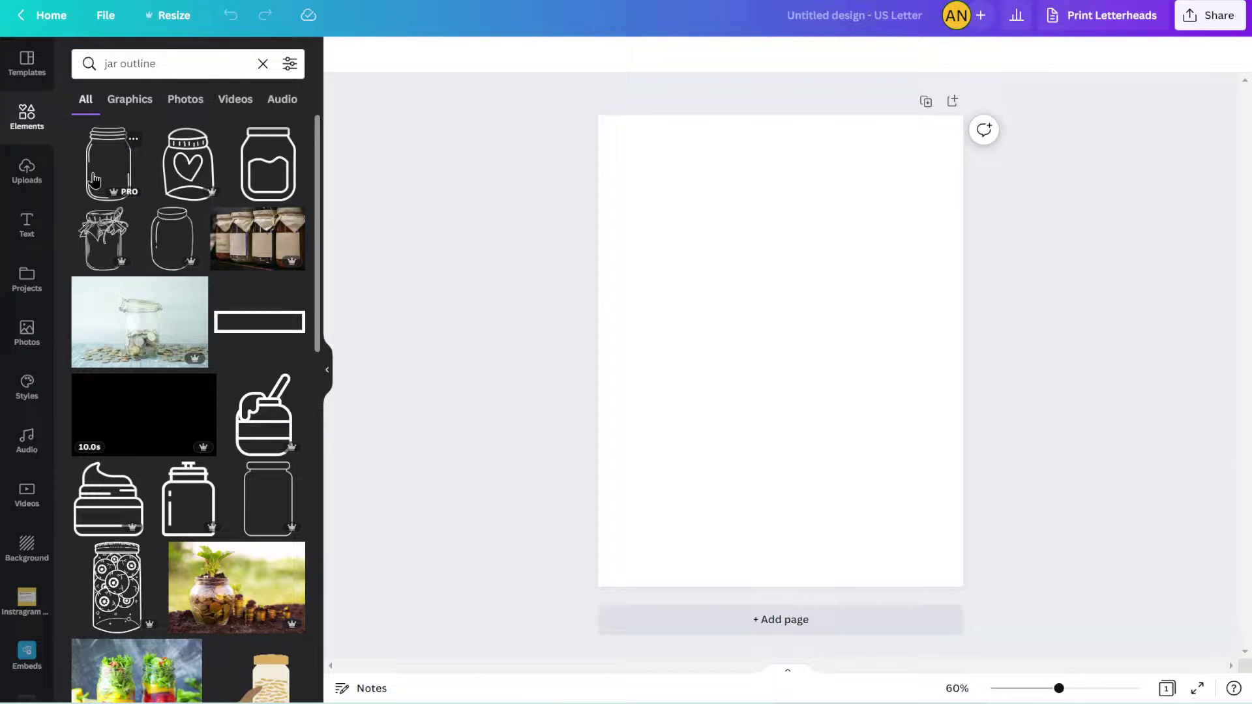
pyautogui.click(94, 179)
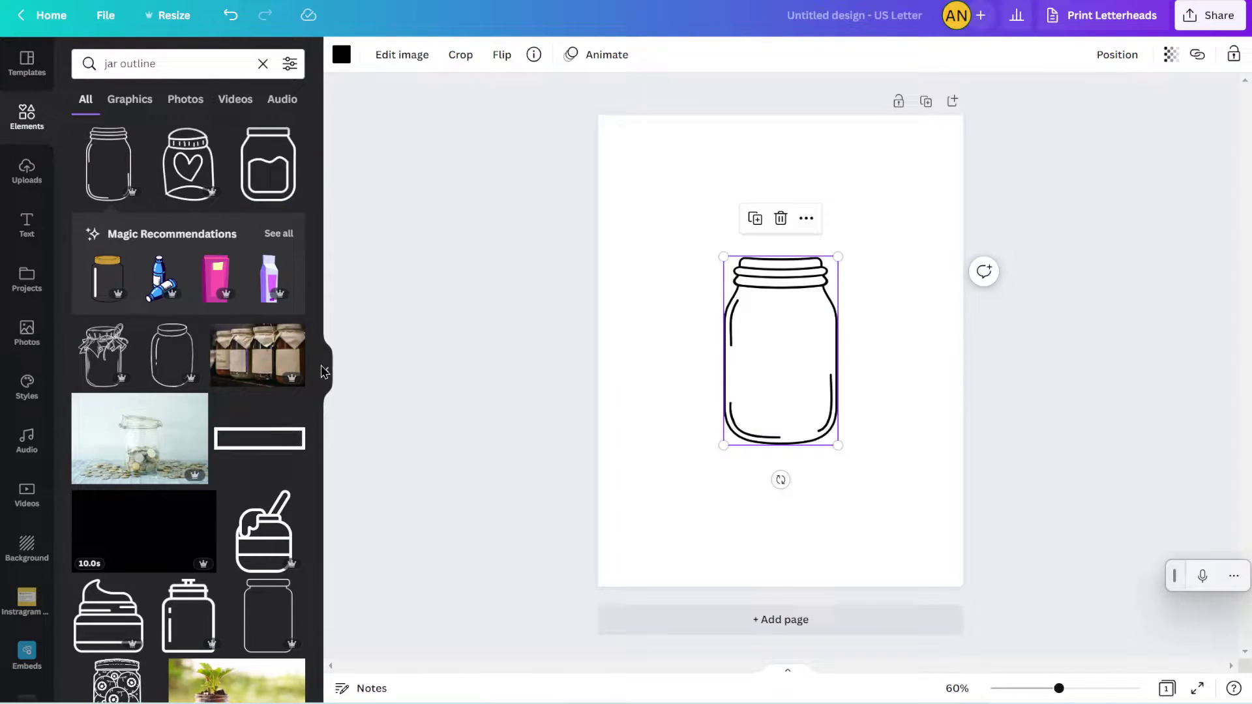
pyautogui.moveTo(838, 256); pyautogui.dragTo(932, 112)
pyautogui.moveTo(850, 283); pyautogui.dragTo(808, 348)
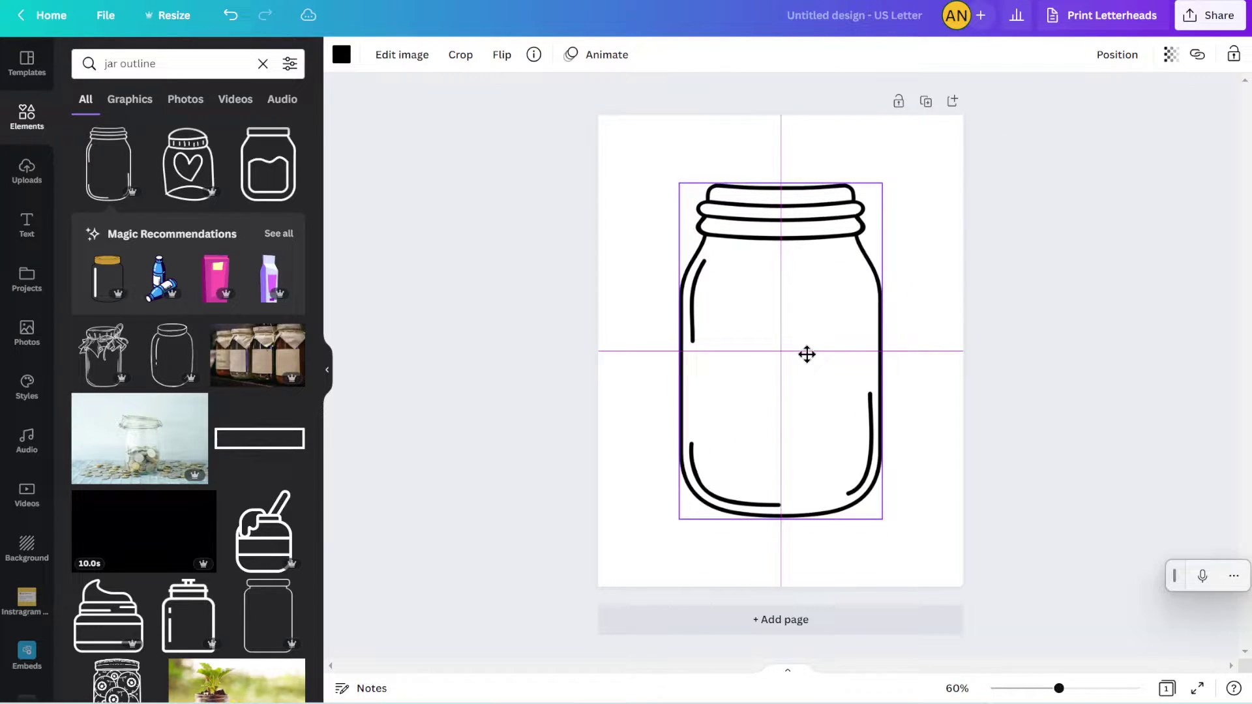
# Step: Add a text box above the jar reading 'Vacation Fund'
pyautogui.click(27, 225)
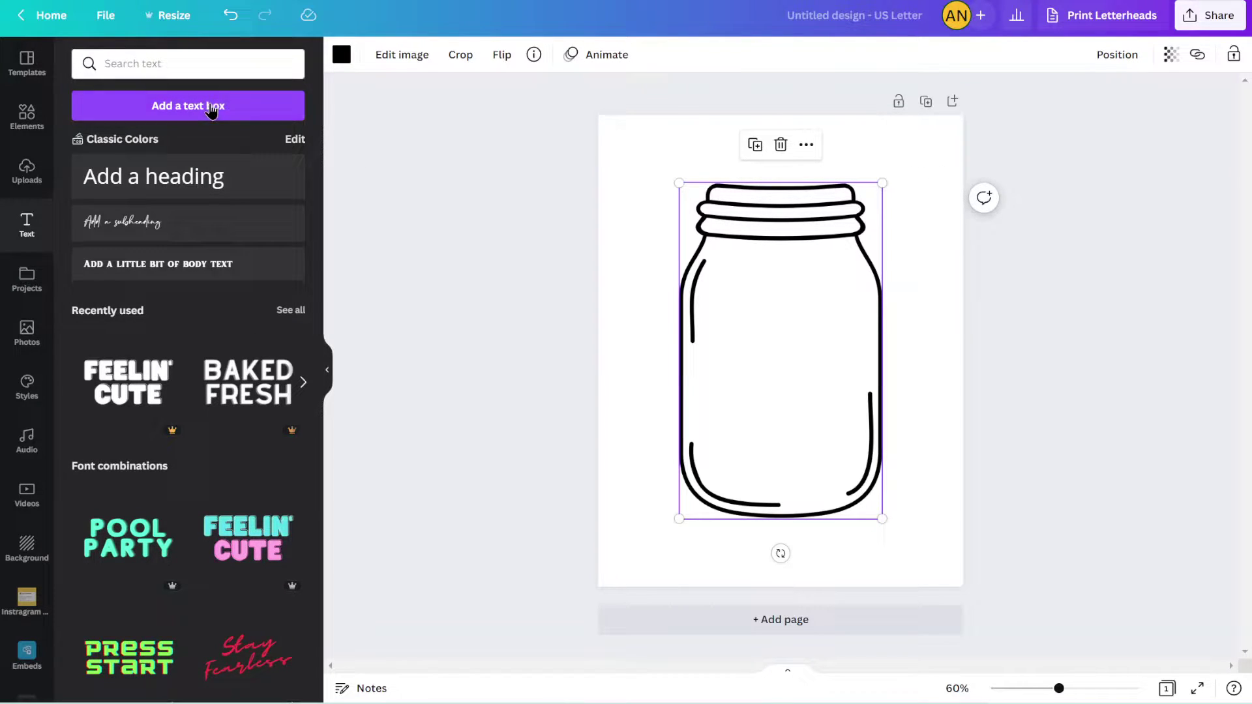
pyautogui.click(240, 190)
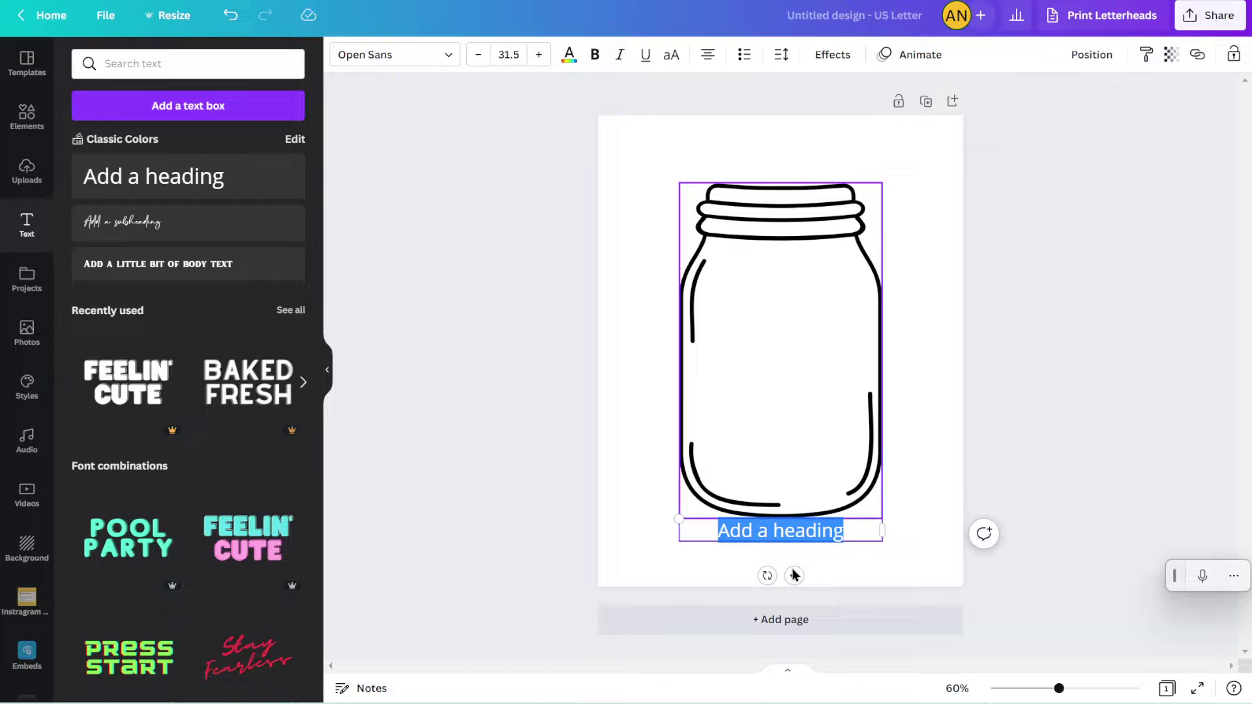
pyautogui.click(496, 392)
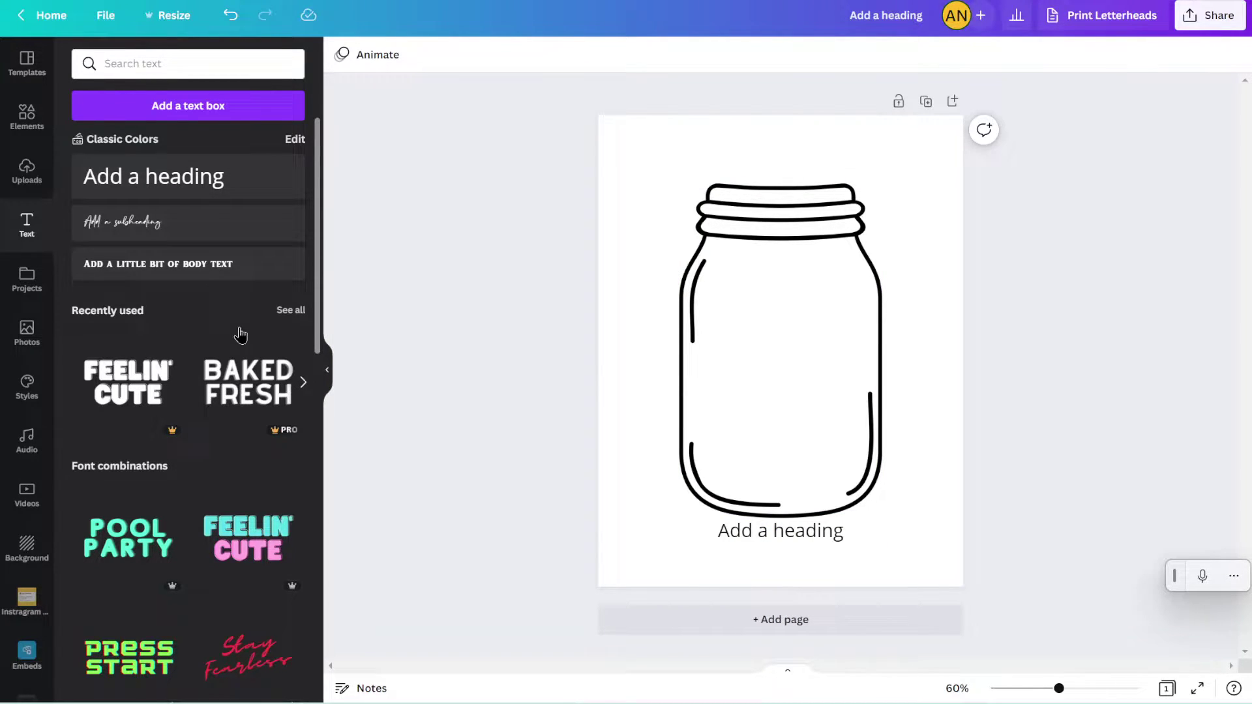
pyautogui.moveTo(828, 531); pyautogui.dragTo(821, 159)
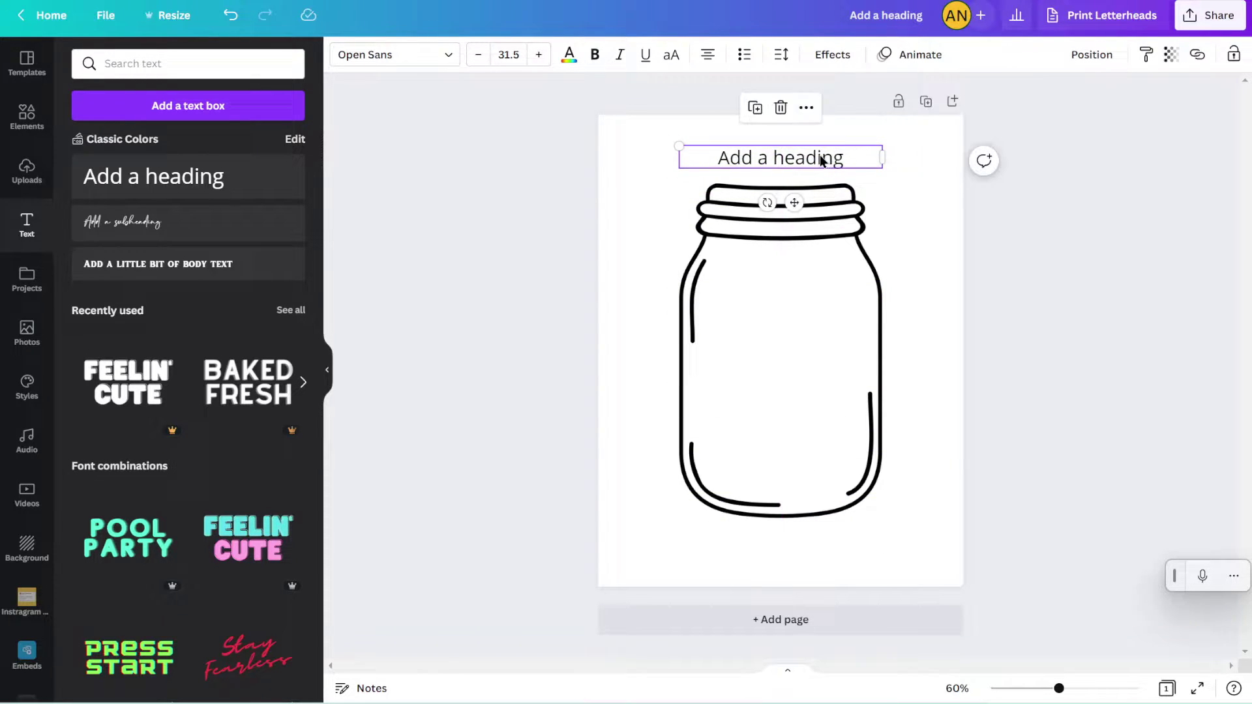
pyautogui.doubleClick(819, 154)
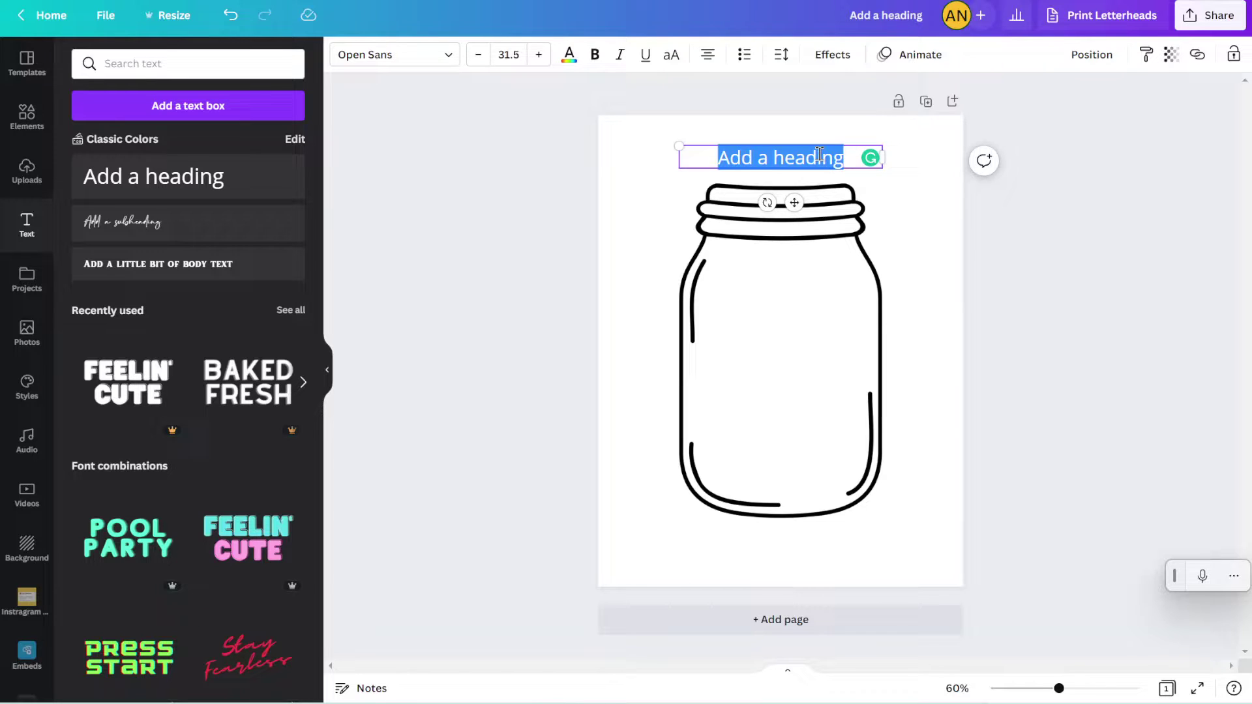
pyautogui.write('Vacation Fund')
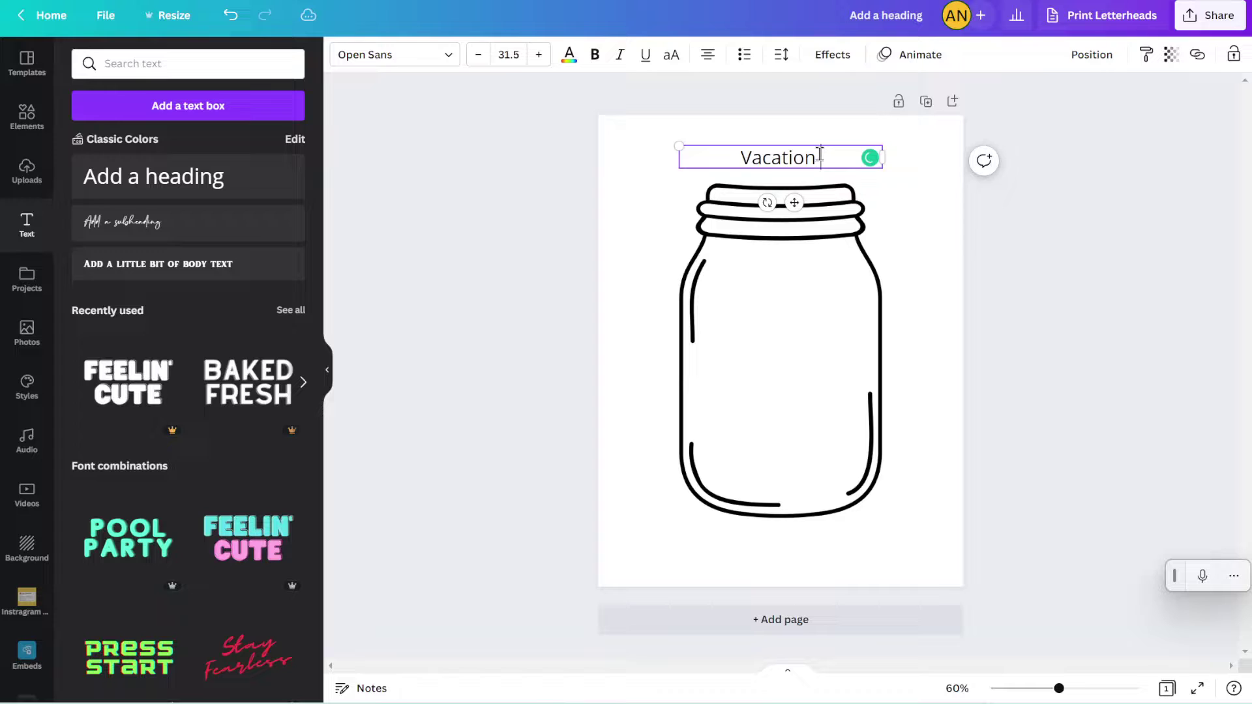
pyautogui.click(327, 378)
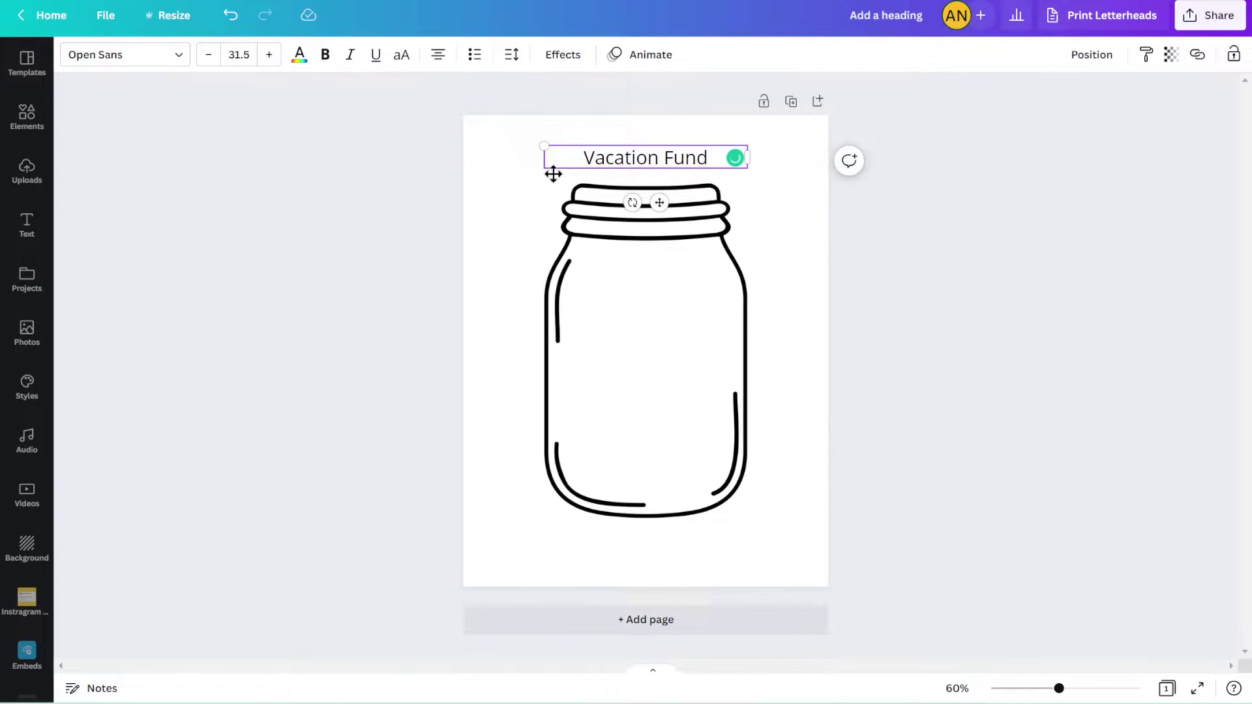
pyautogui.click(188, 61)
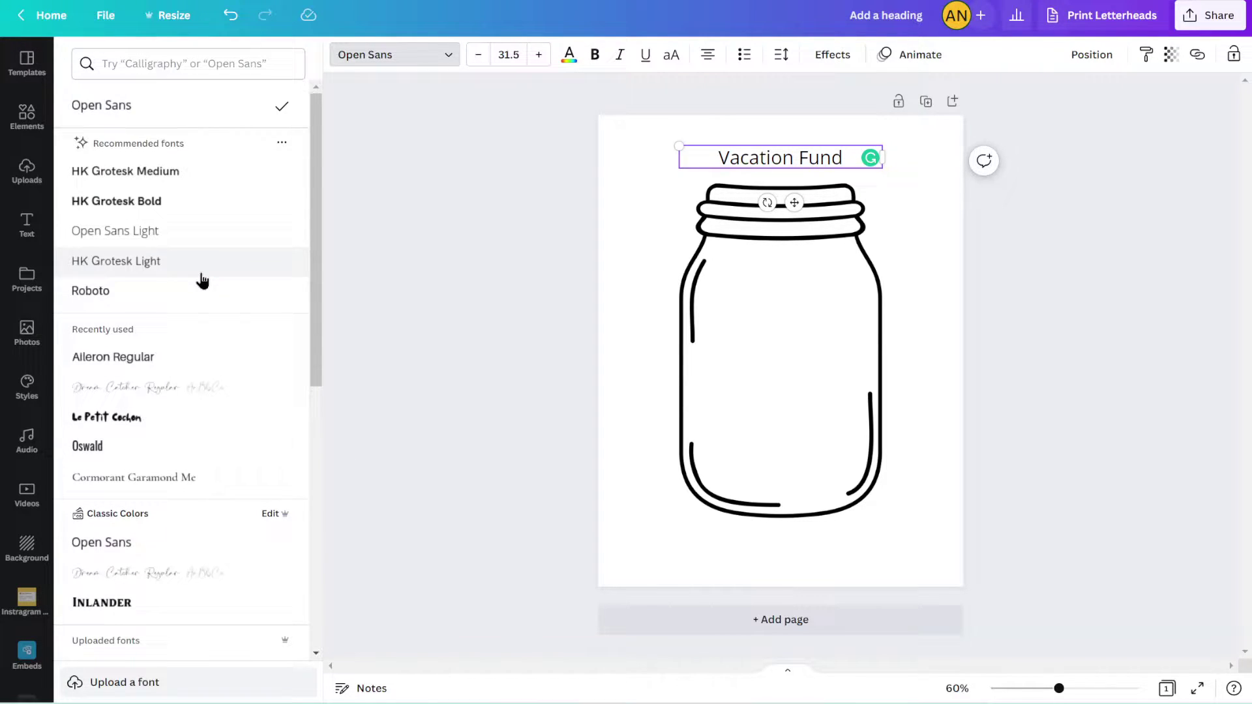
# Step: Try Le Petit Cochon on the heading, enlarging it and recentring it above the jar
pyautogui.click(195, 430)
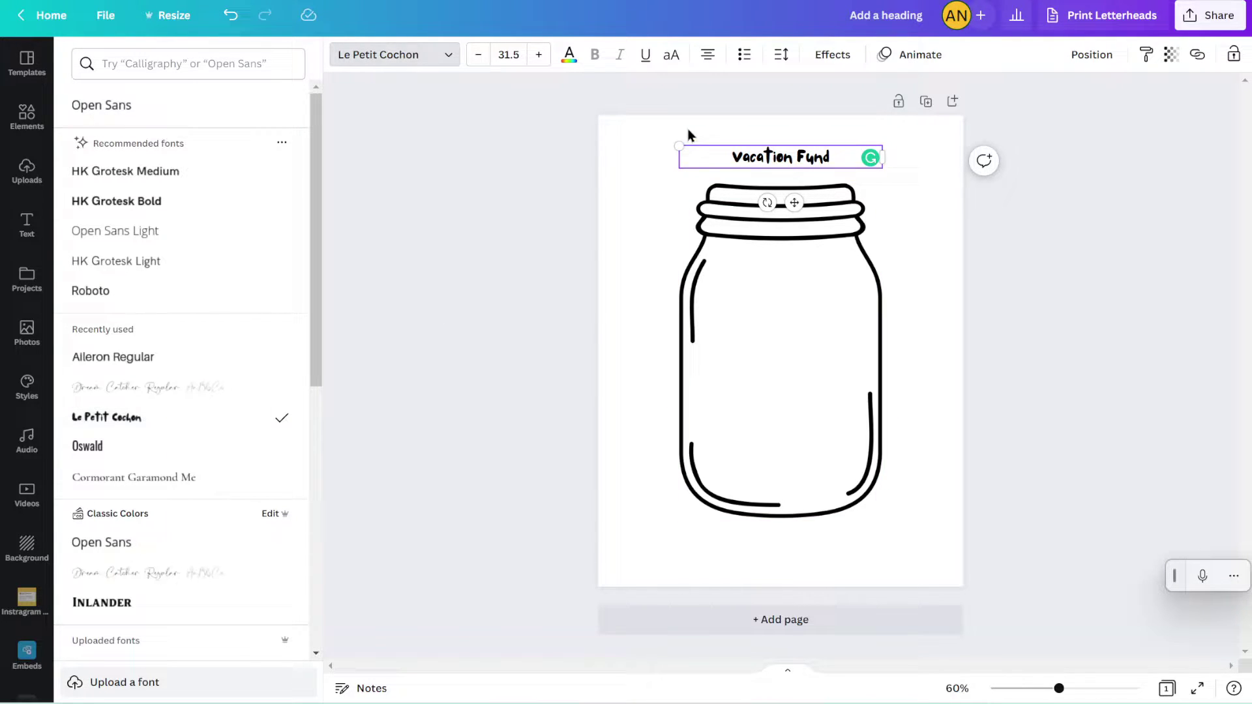
pyautogui.moveTo(677, 143); pyautogui.dragTo(539, 98)
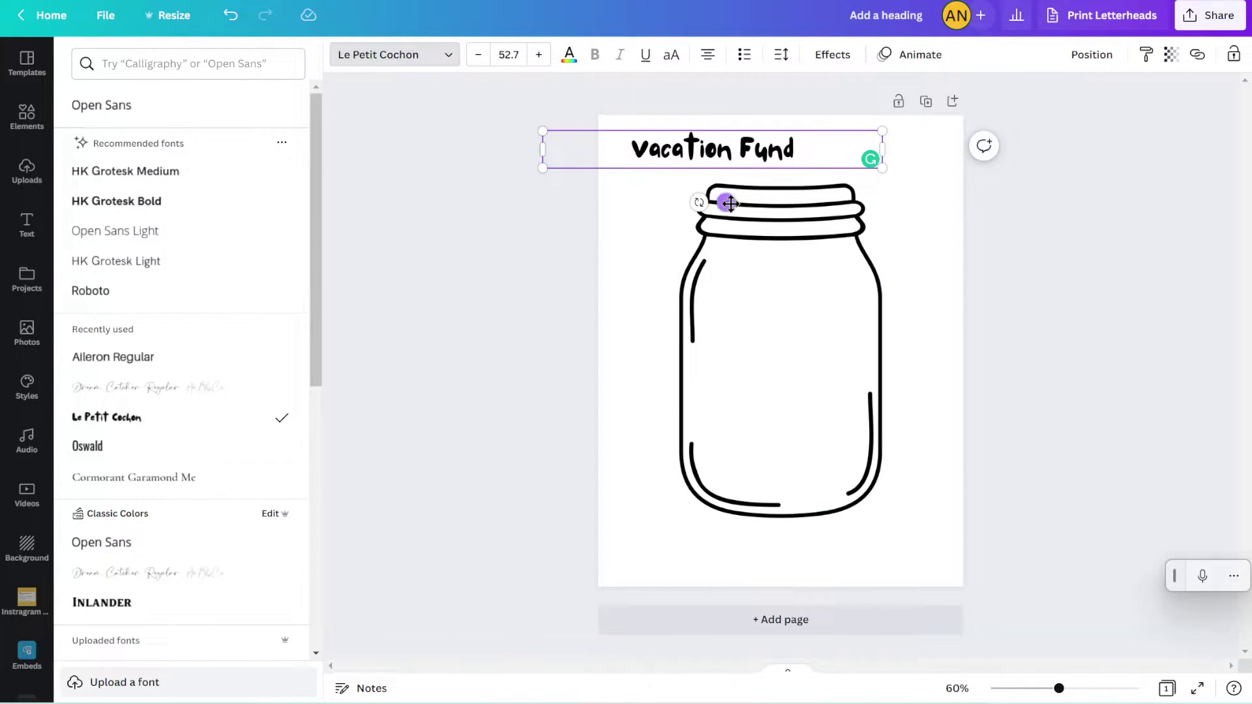
pyautogui.moveTo(721, 201); pyautogui.dragTo(798, 213)
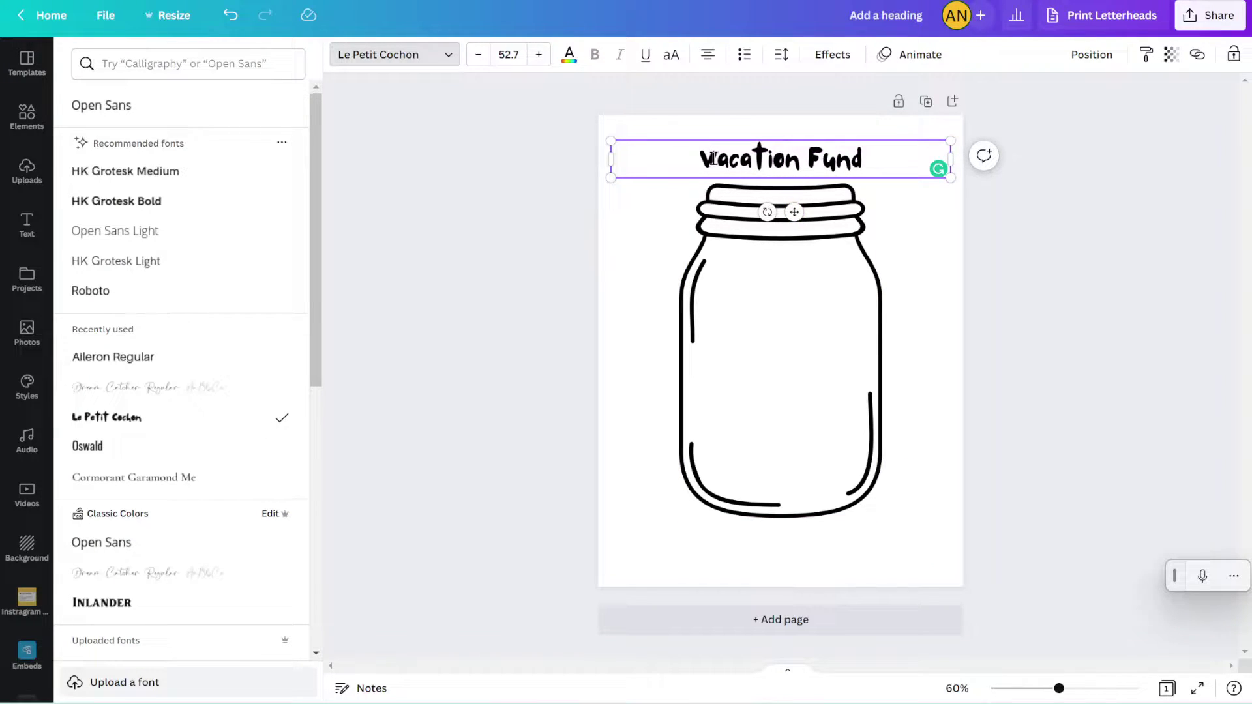
# Step: After trying Oswald, set the heading font to Lora at size 52.7, nudged slightly up
pyautogui.click(163, 446)
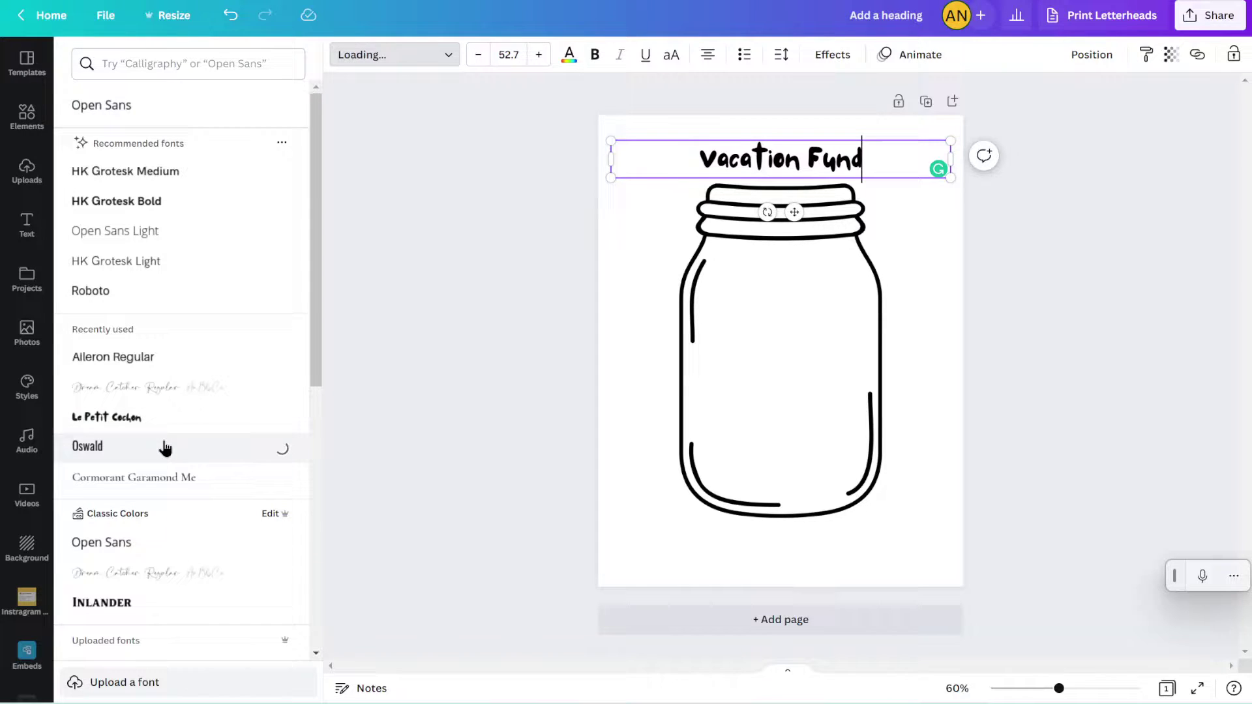
pyautogui.click(193, 60)
pyautogui.write('Lora')
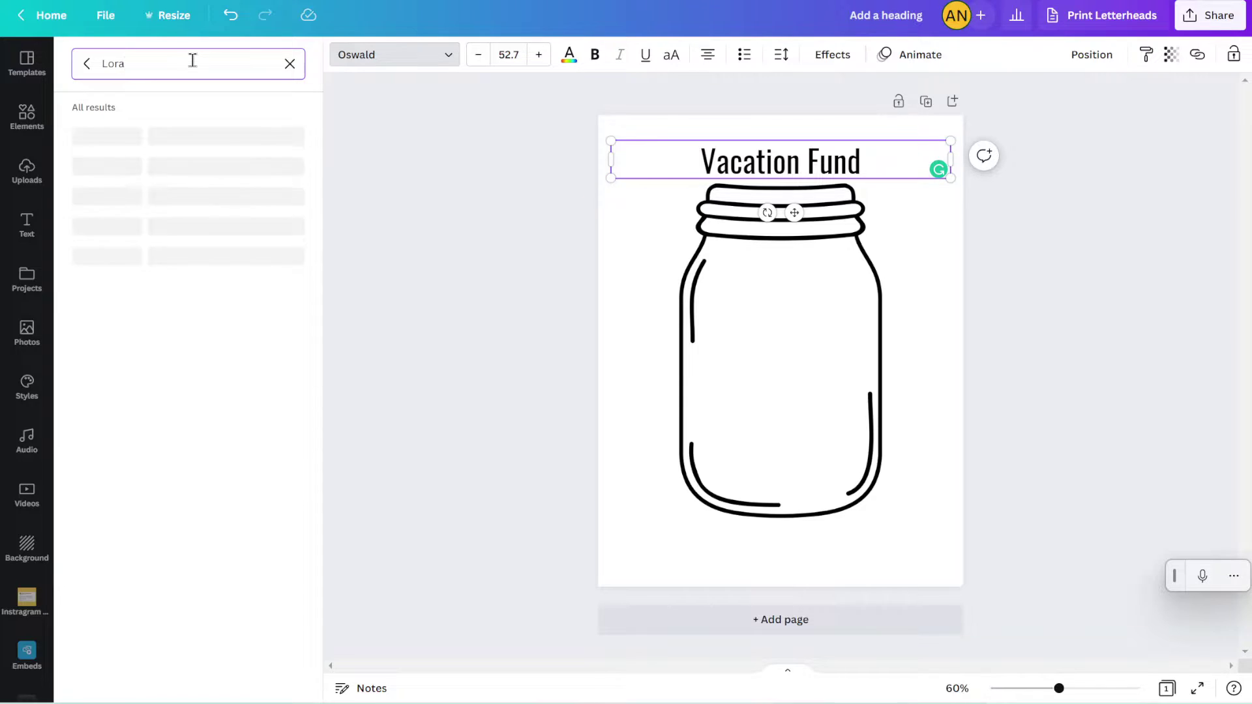
pyautogui.click(155, 150)
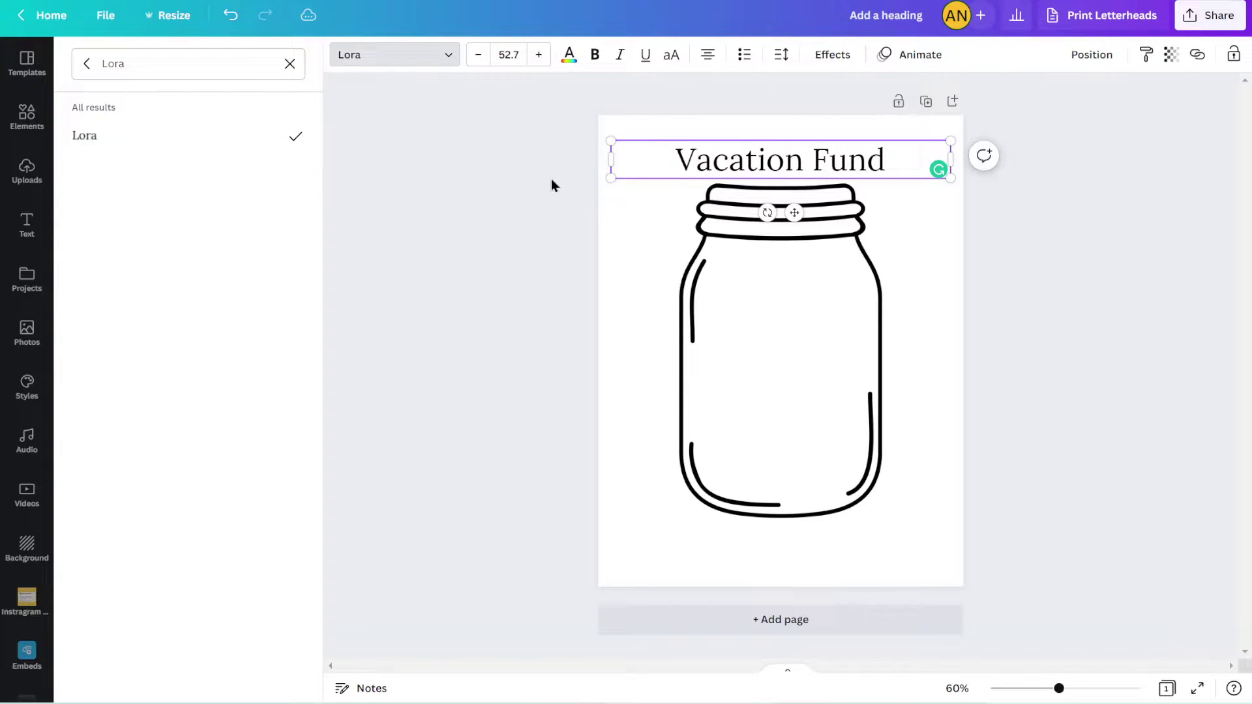
pyautogui.moveTo(794, 211)
pyautogui.mouseDown()
pyautogui.moveTo(799, 199)
pyautogui.moveTo(789, 204)
pyautogui.mouseUp()
pyautogui.click(87, 63)
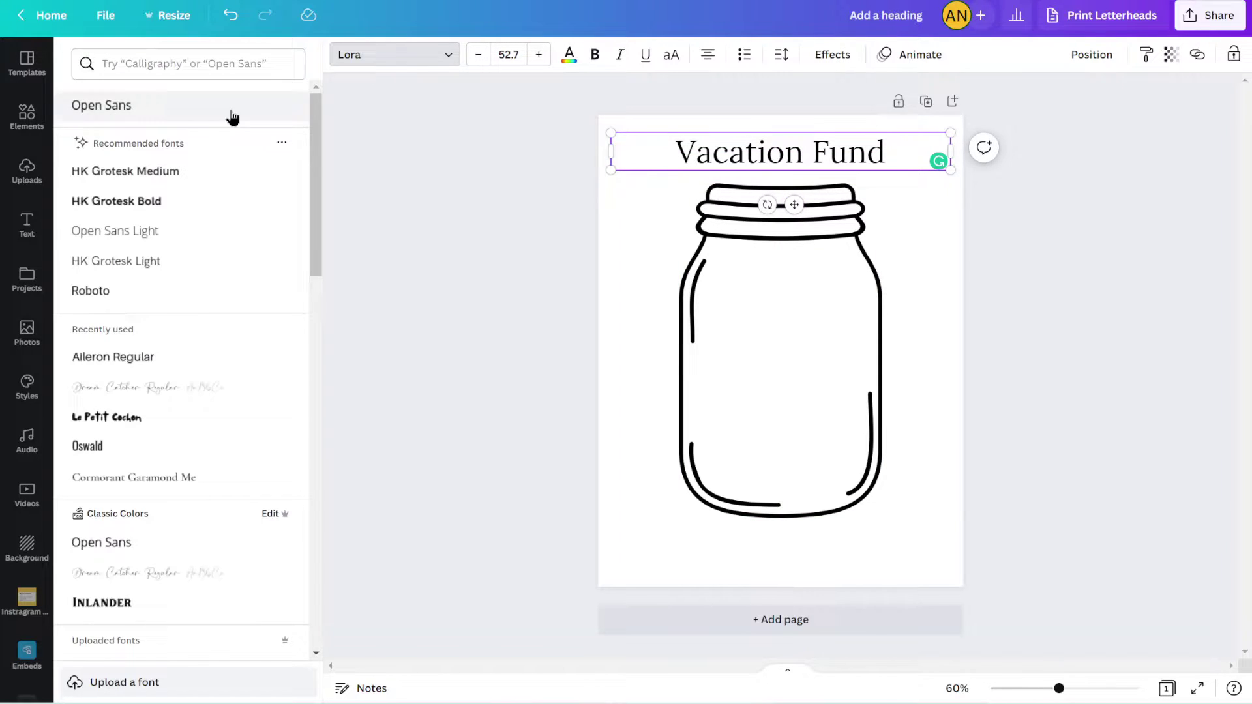
pyautogui.click(460, 258)
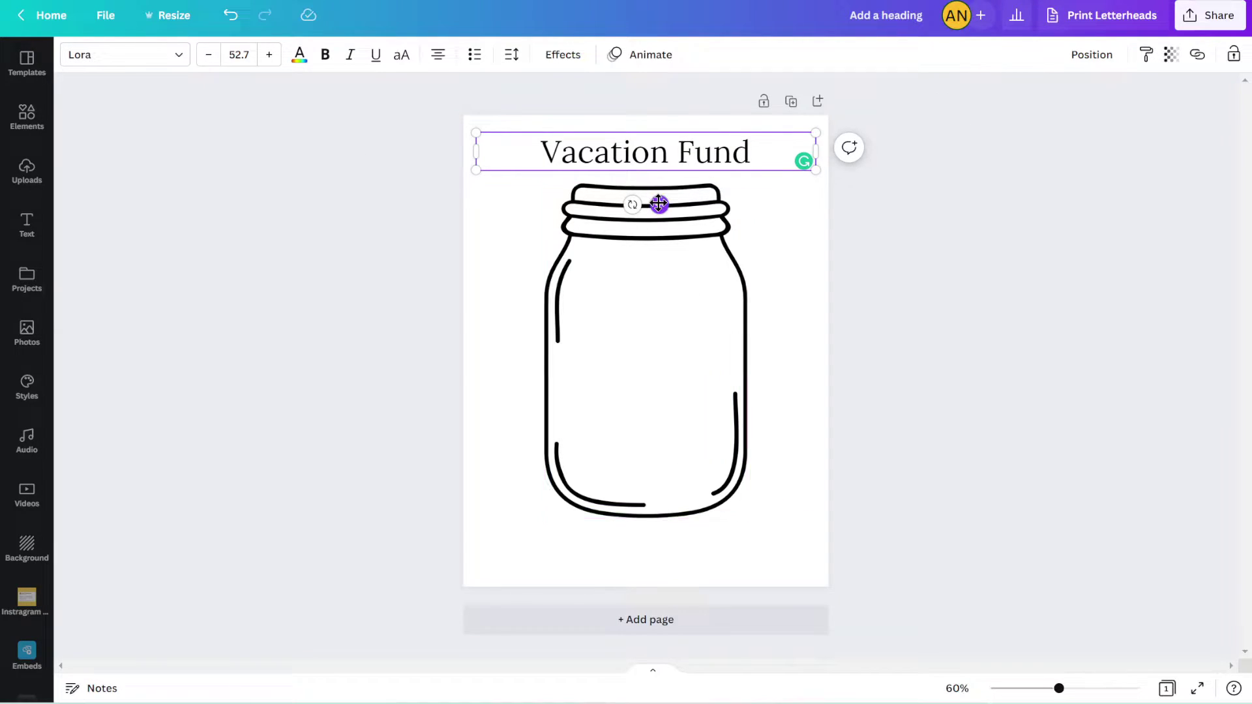
# Step: Give the Vacation Fund heading a gentle Curve text effect
pyautogui.click(569, 54)
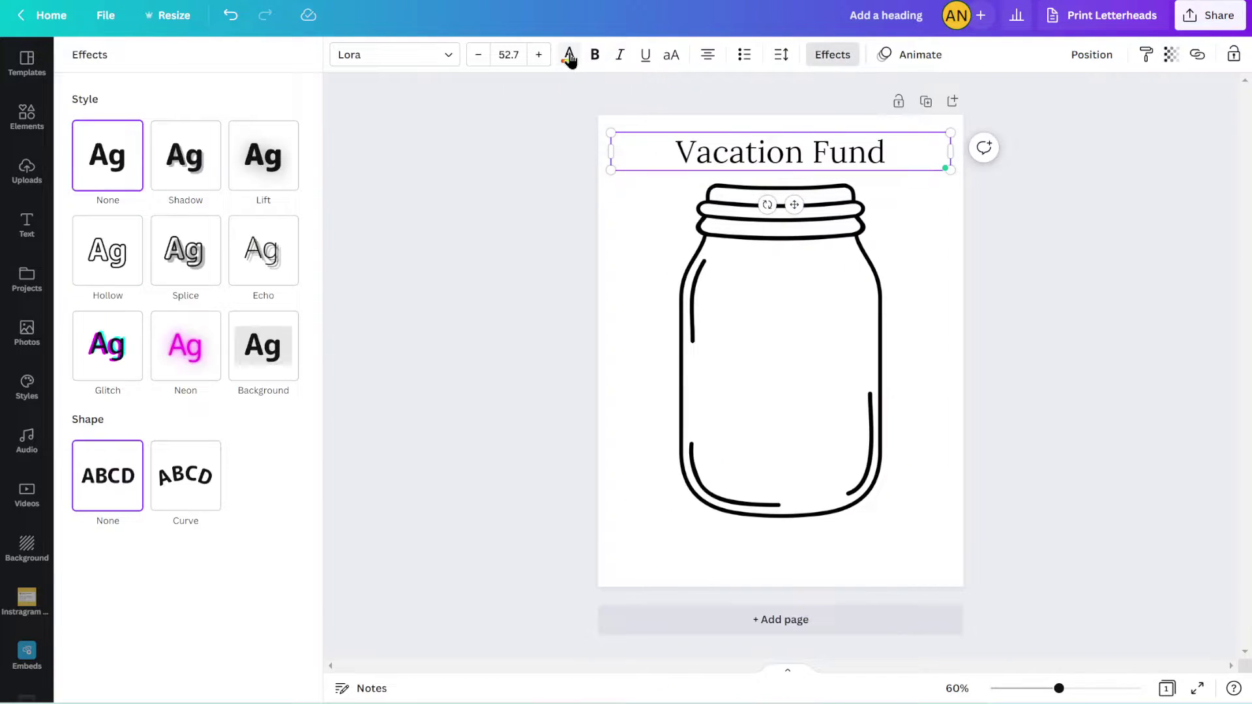
pyautogui.click(202, 492)
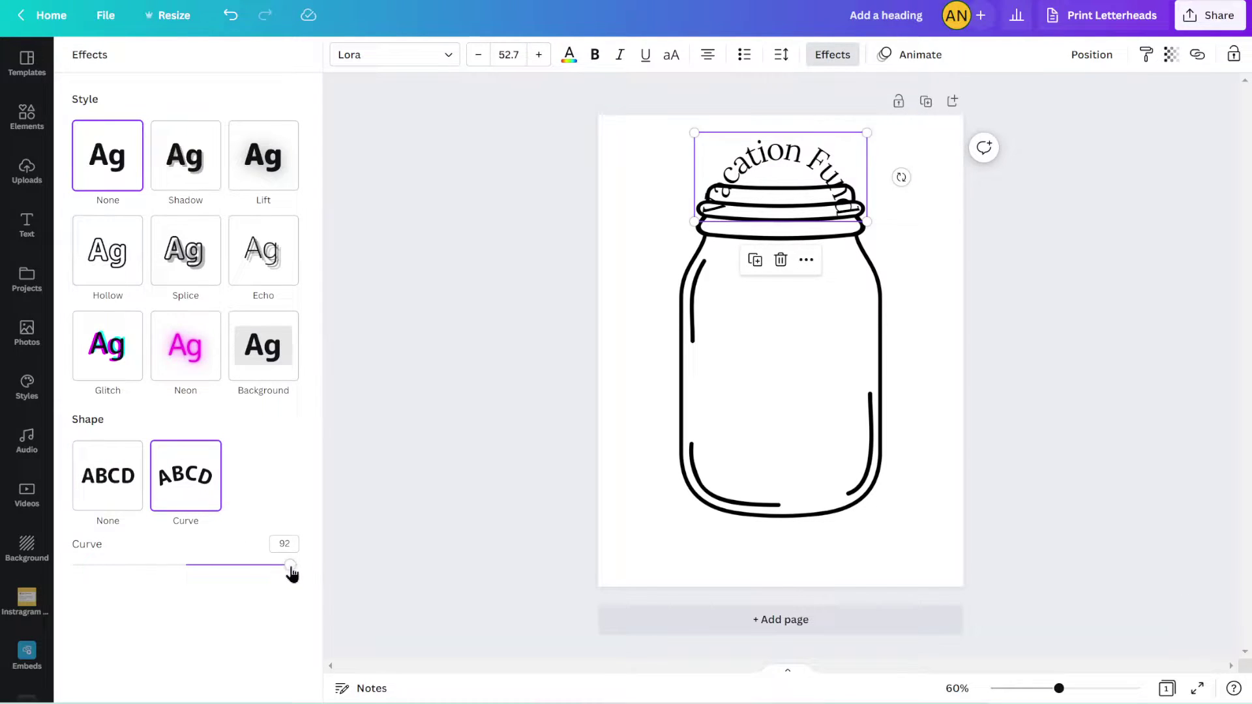
pyautogui.moveTo(291, 574); pyautogui.dragTo(215, 581)
pyautogui.click(323, 352)
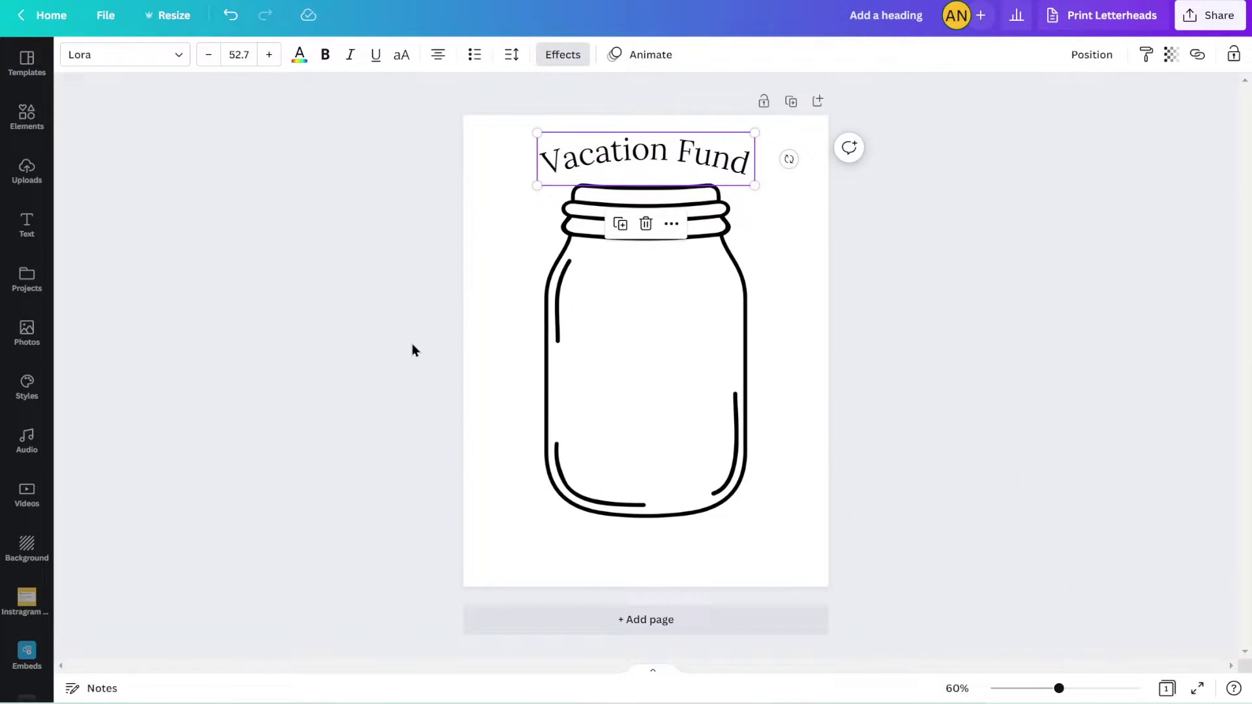
# Step: Move the jar slightly lower on the page
pyautogui.click(412, 344)
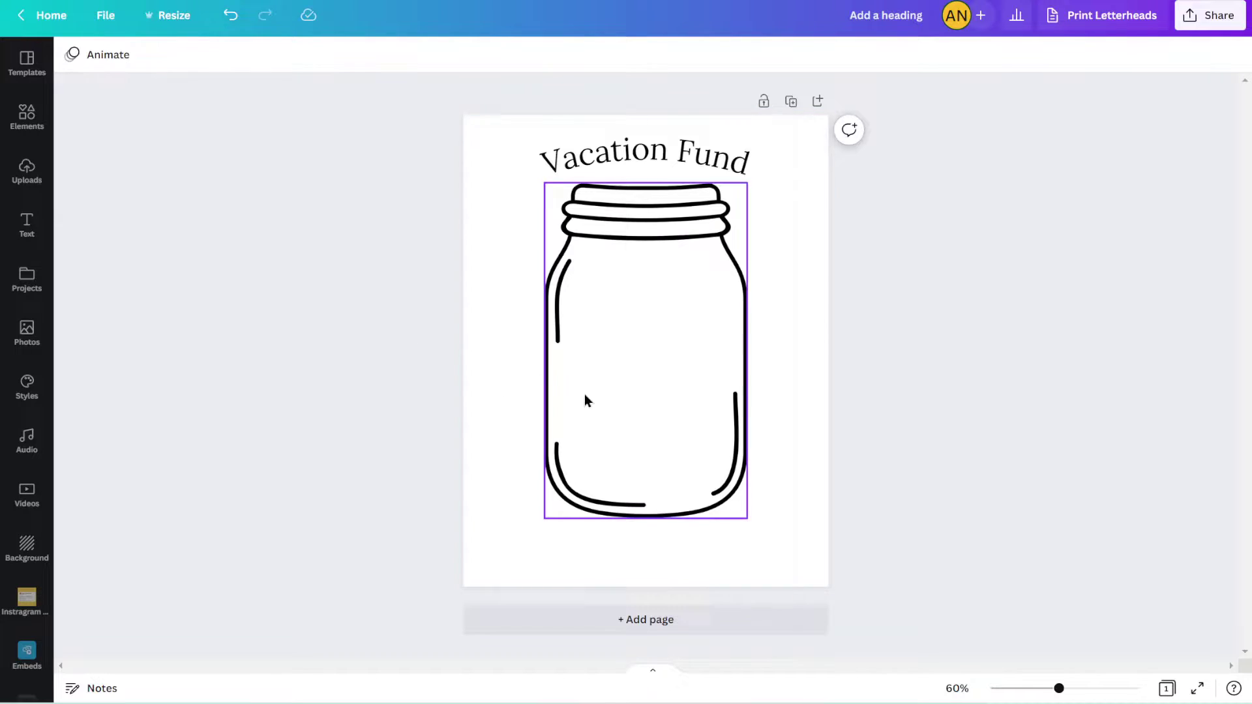
pyautogui.moveTo(585, 400); pyautogui.dragTo(584, 409)
pyautogui.click(400, 378)
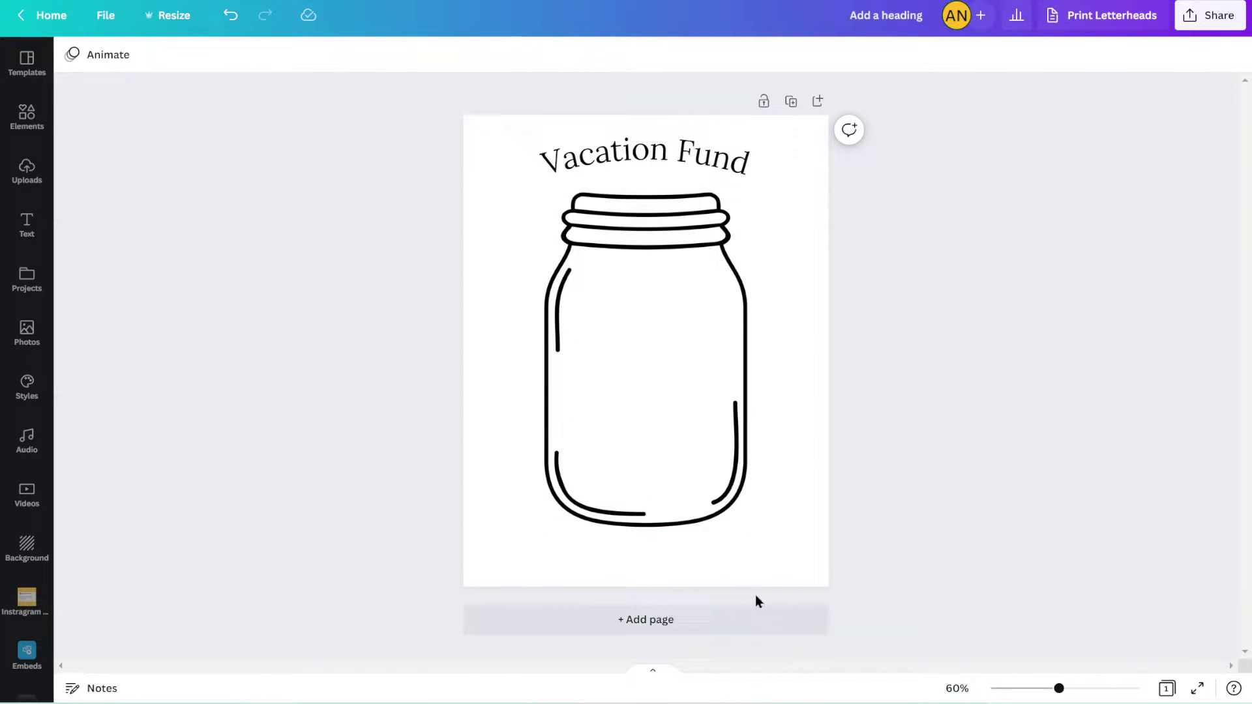
pyautogui.click(27, 227)
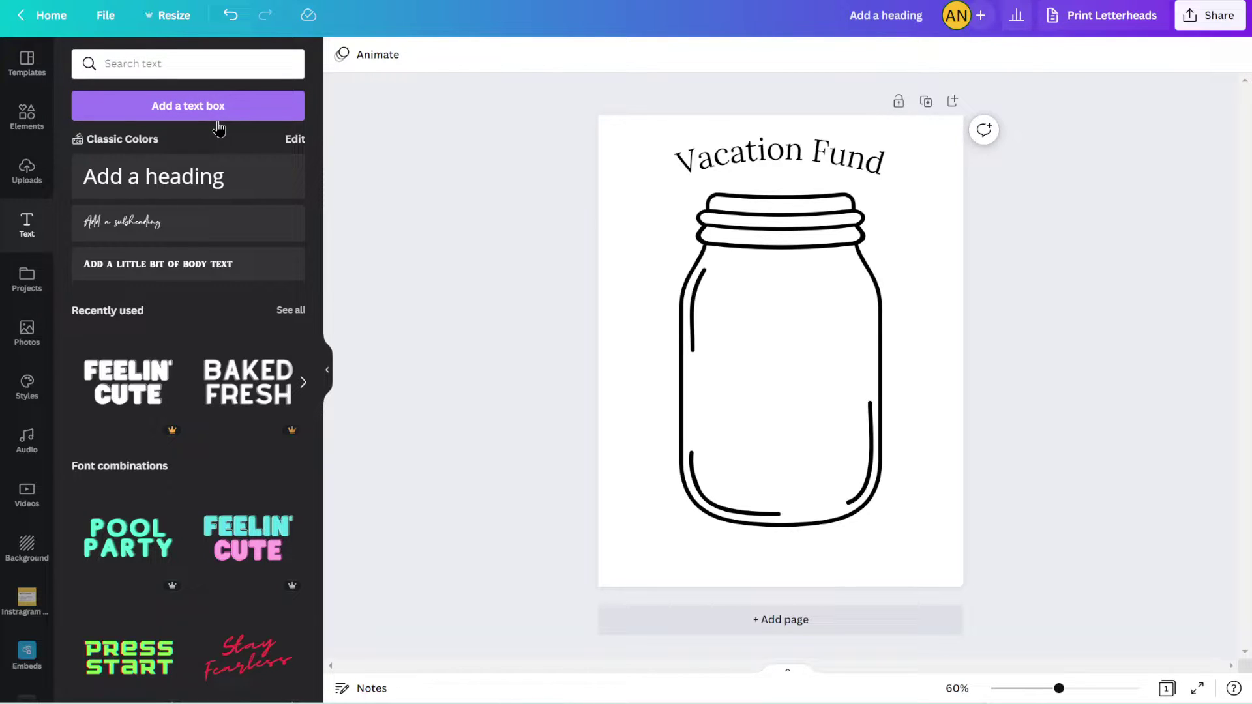
# Step: Add a heading reading 'Goal' centred under the jar
pyautogui.click(209, 176)
pyautogui.moveTo(793, 395); pyautogui.dragTo(793, 601)
pyautogui.doubleClick(796, 562)
pyautogui.press('BackSpace')
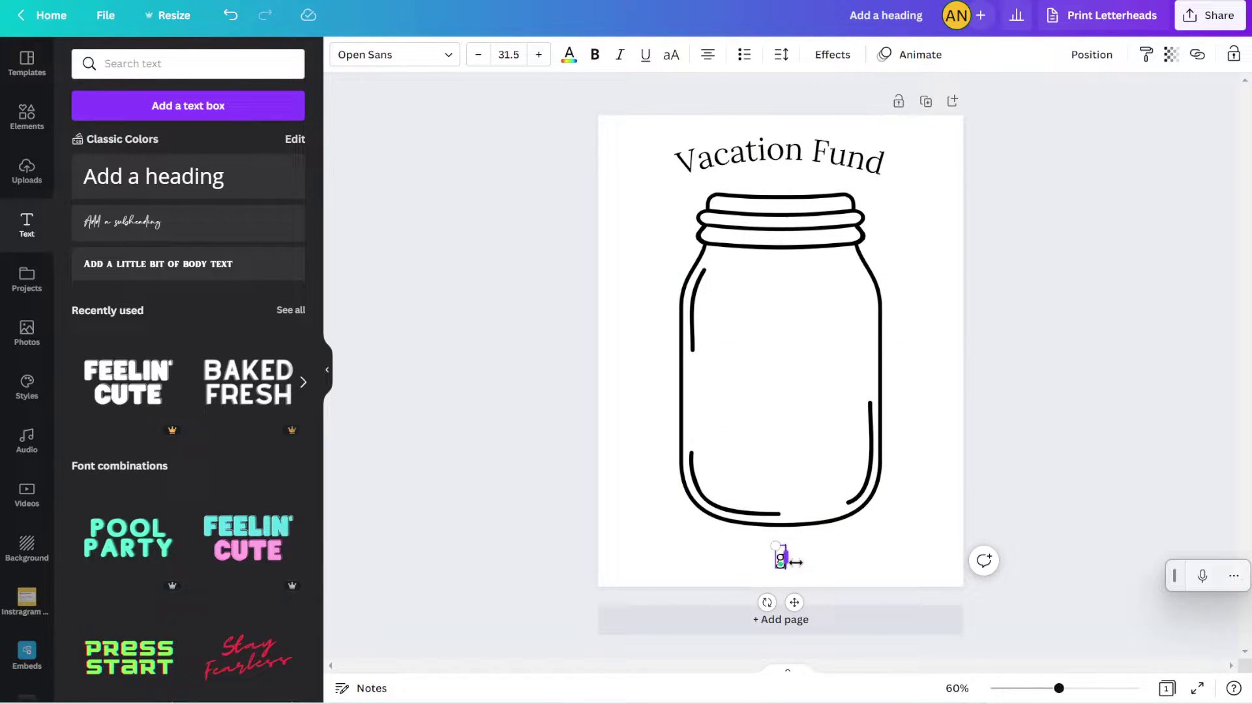
pyautogui.write('Goal')
pyautogui.moveTo(794, 598); pyautogui.dragTo(739, 598)
# Step: Shrink the Goal text to size 25.2, reposition it, and add a colon
pyautogui.keyDown('ctrl'); pyautogui.scroll(5, 789, 510); pyautogui.keyUp('ctrl')
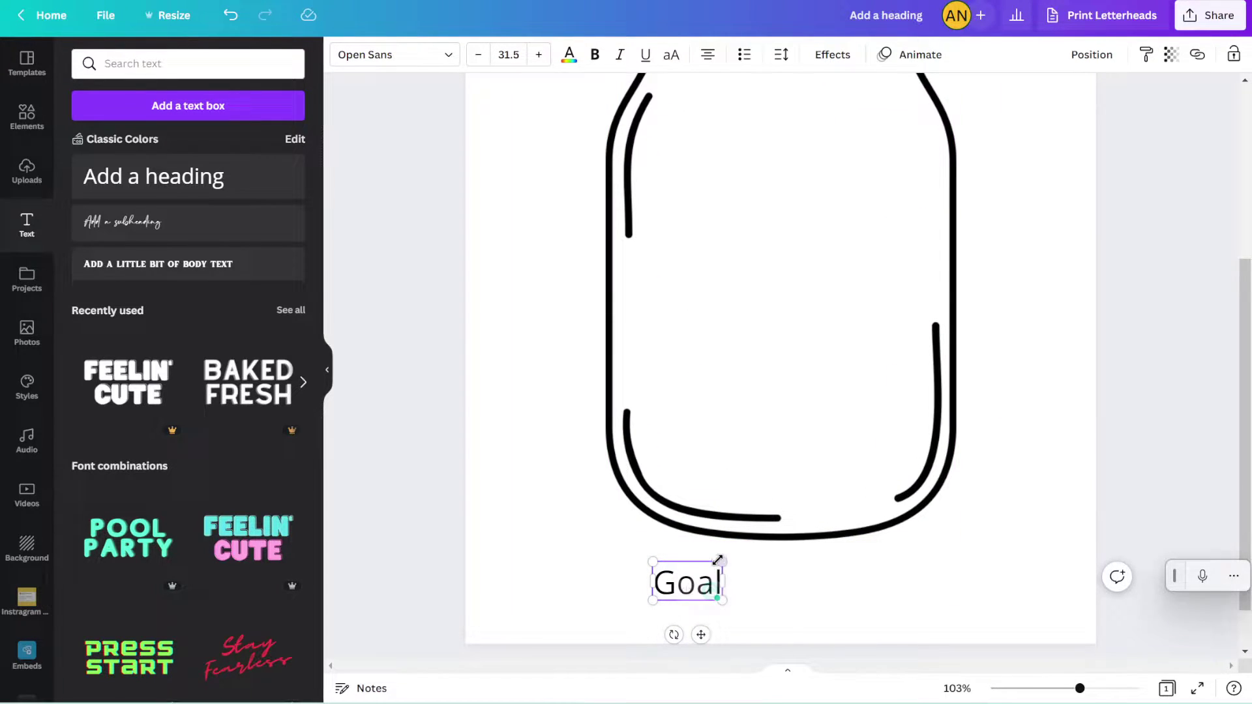
pyautogui.moveTo(651, 559); pyautogui.dragTo(664, 566)
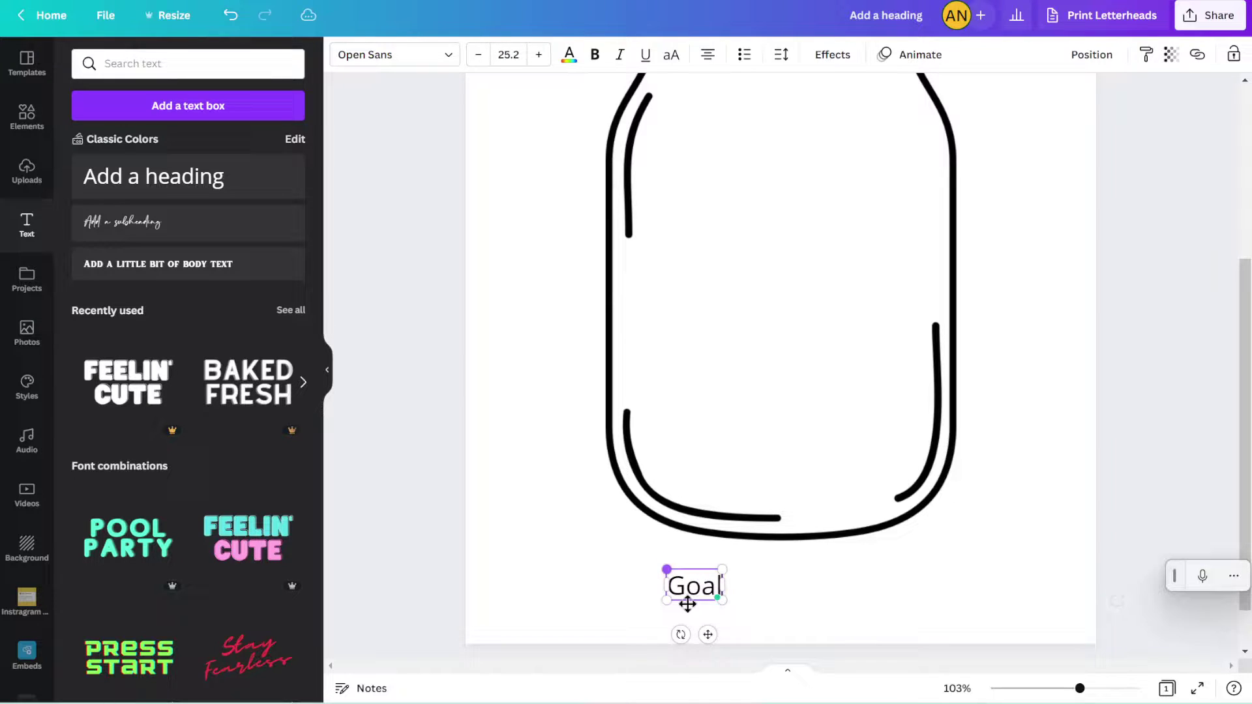
pyautogui.moveTo(700, 642); pyautogui.dragTo(686, 639)
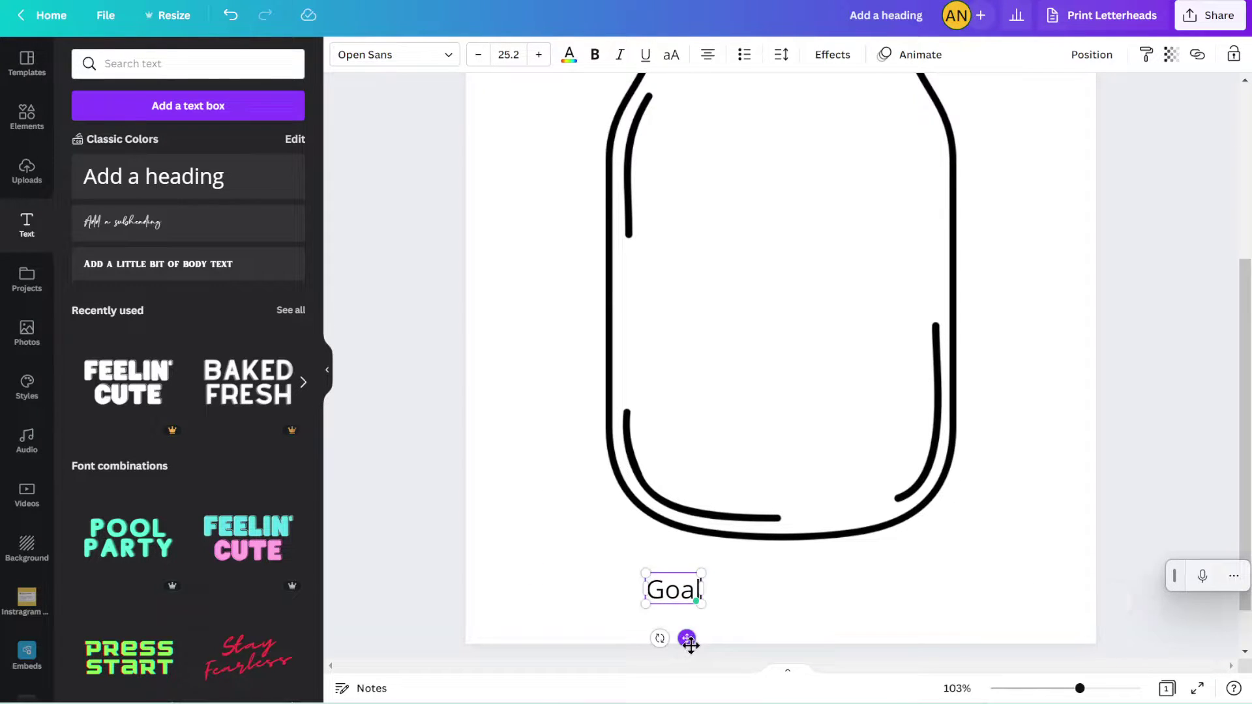
pyautogui.doubleClick(687, 591)
pyautogui.write(':')
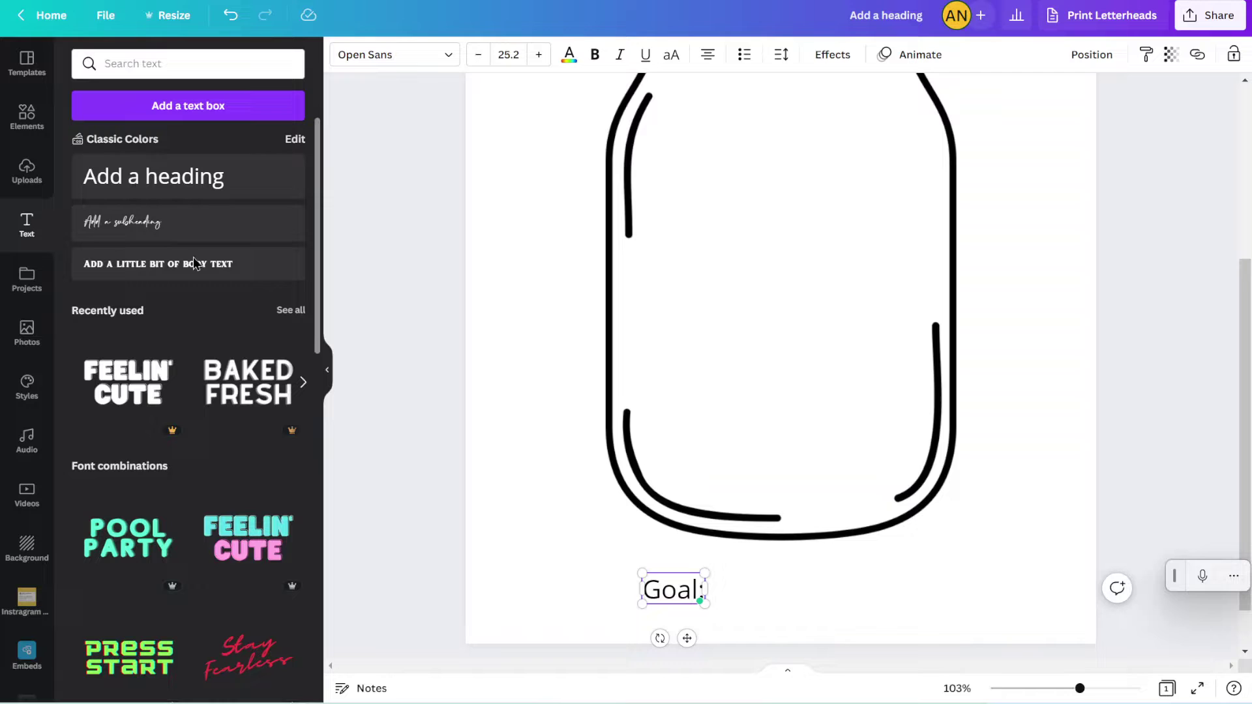
pyautogui.click(27, 116)
# Step: Add a rectangle from a 'RECTANGLE' Elements search and flatten it over the Goal: label
pyautogui.tripleClick(183, 67)
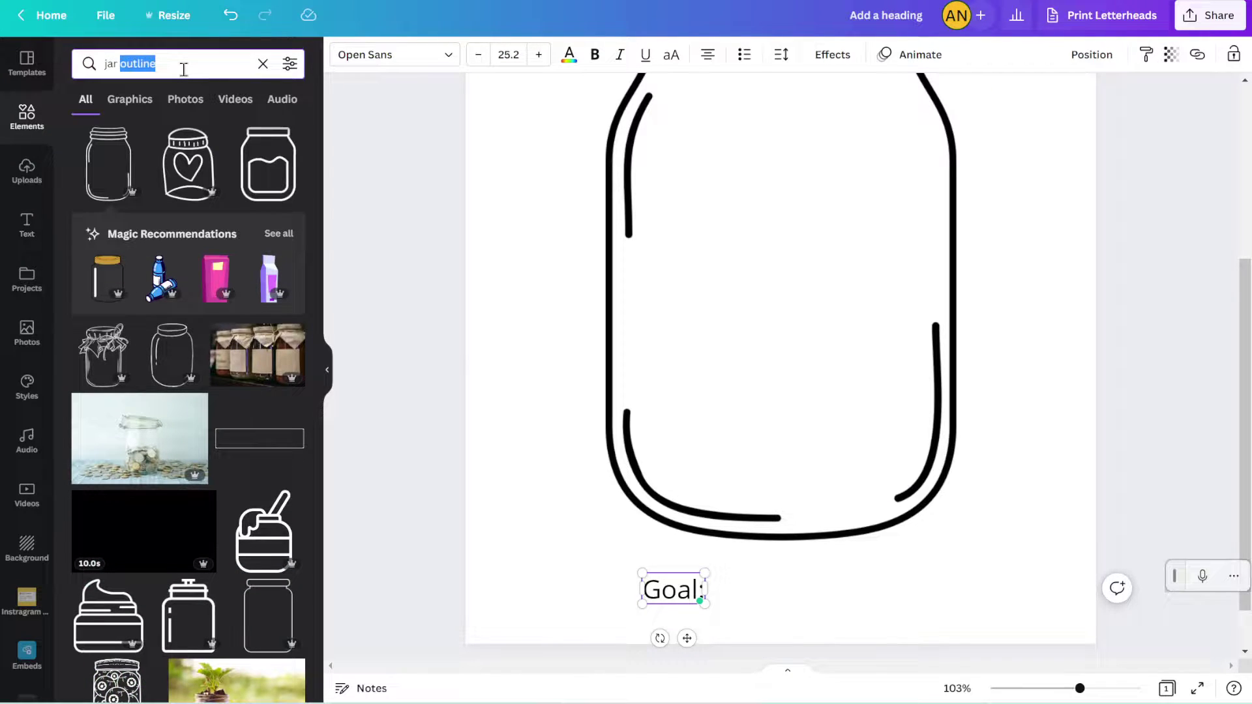
pyautogui.write('RECTANGLE')
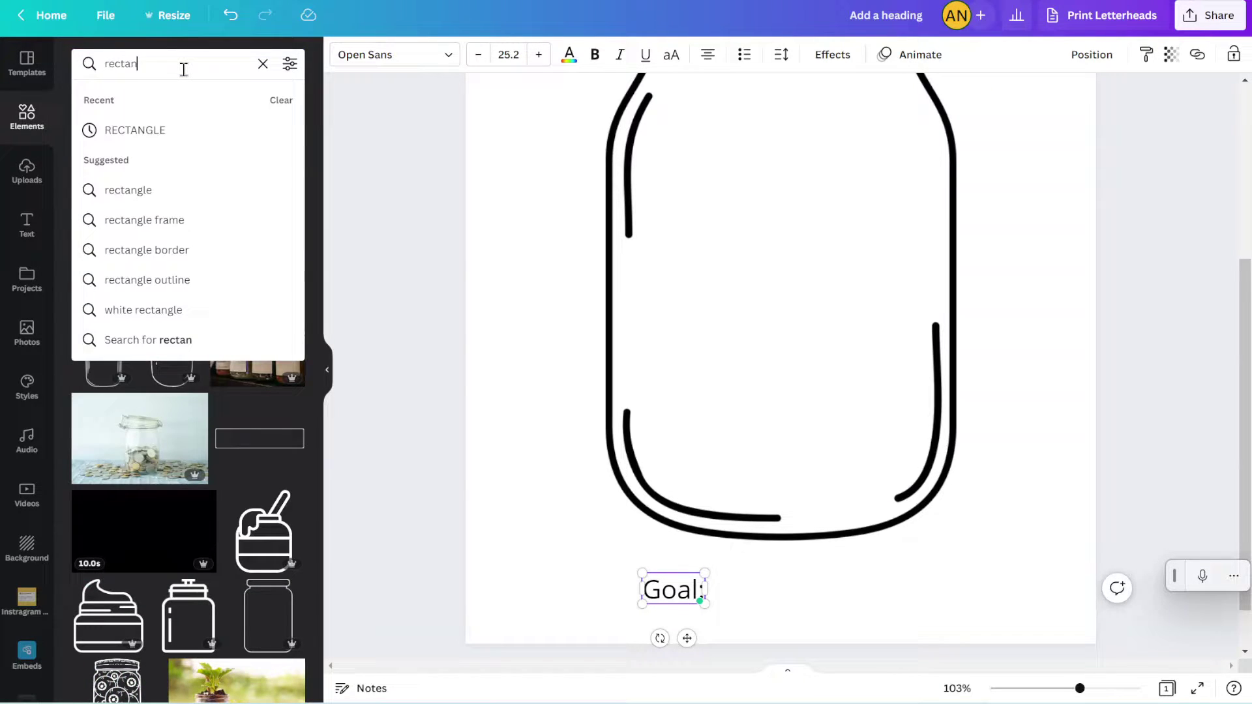
pyautogui.press('Return')
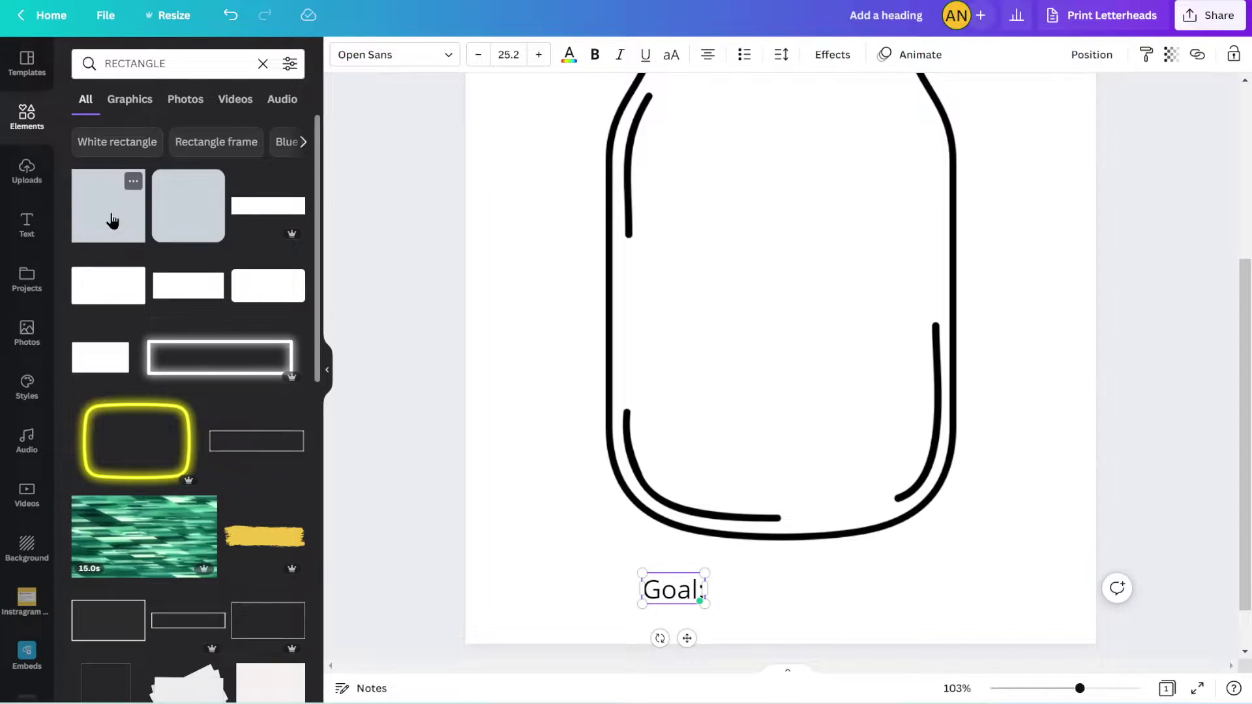
pyautogui.moveTo(125, 182); pyautogui.dragTo(698, 486)
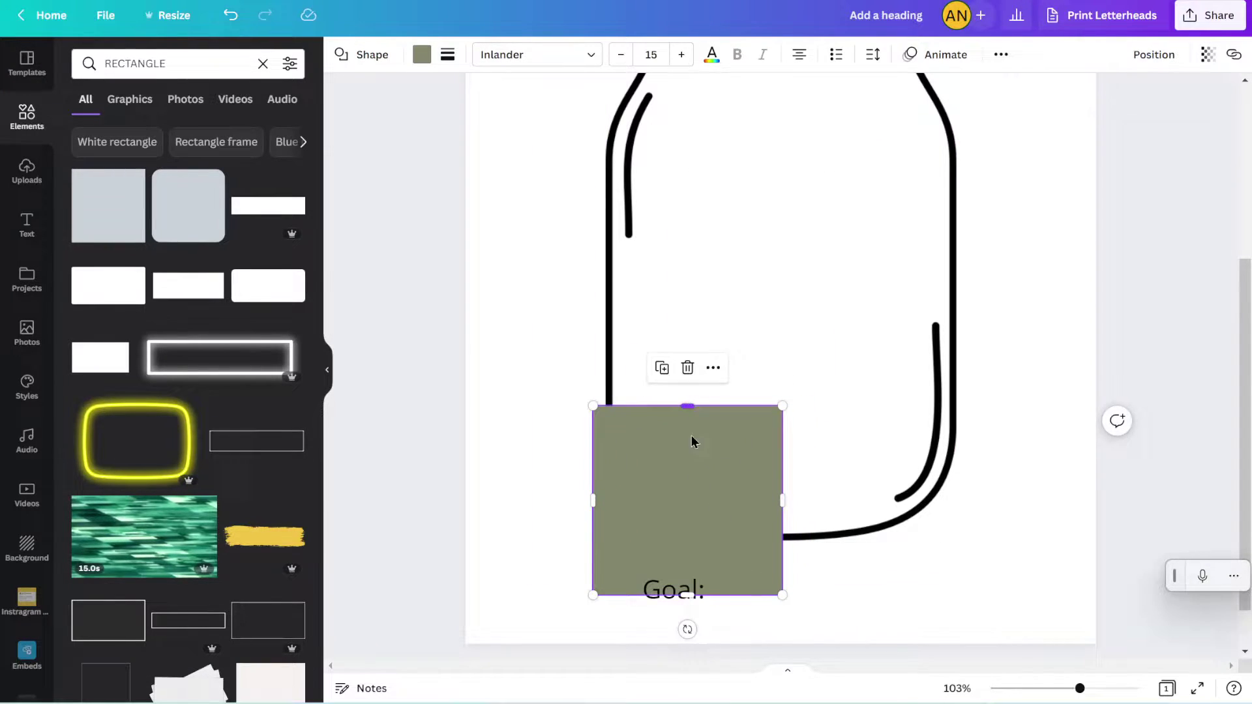
pyautogui.moveTo(687, 405); pyautogui.dragTo(932, 595)
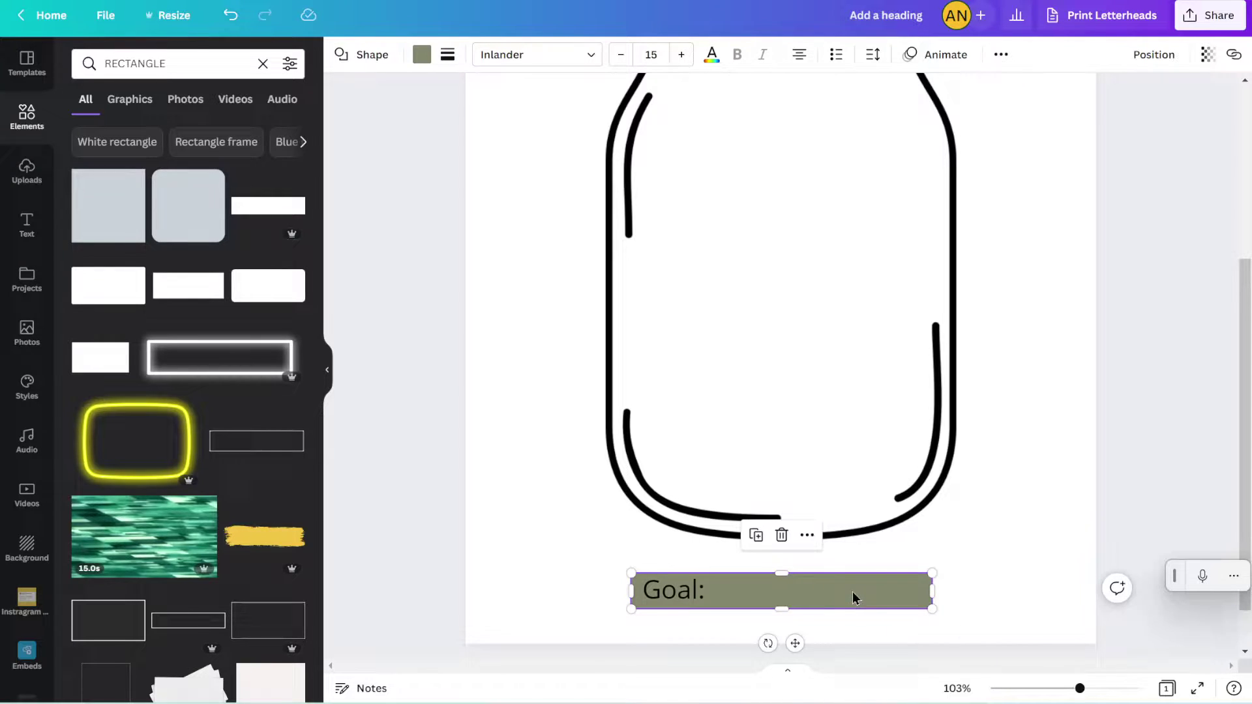
# Step: Widen the olive bar and centre it together with the Goal: label
pyautogui.click(1020, 575)
pyautogui.moveTo(1017, 568); pyautogui.dragTo(576, 597)
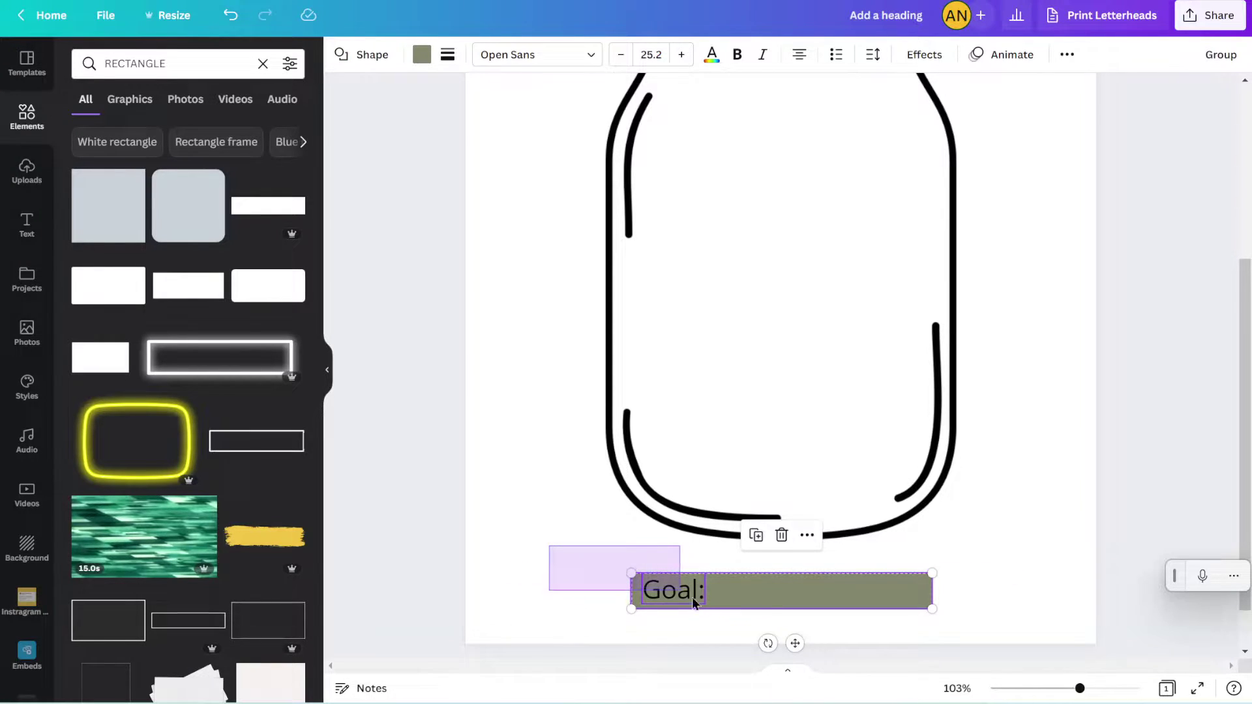
pyautogui.moveTo(729, 601); pyautogui.dragTo(682, 595)
pyautogui.click(556, 545)
pyautogui.click(680, 592)
pyautogui.click(761, 601)
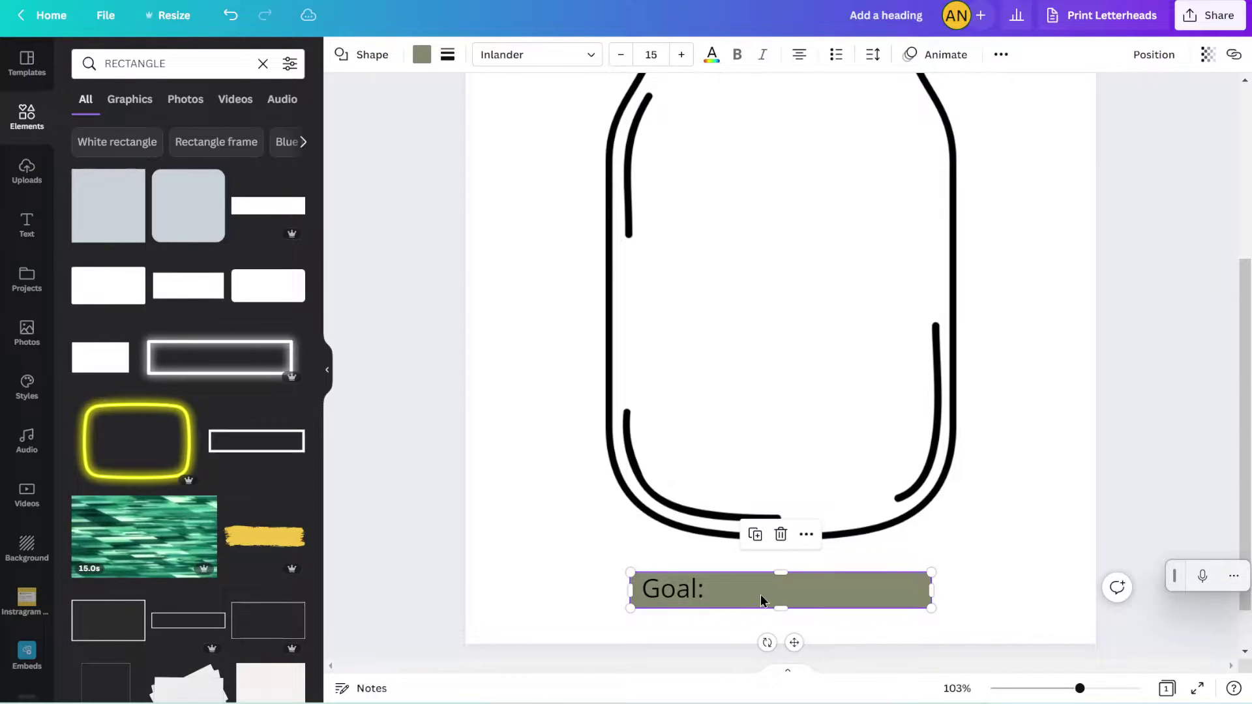
pyautogui.moveTo(780, 574); pyautogui.dragTo(780, 574)
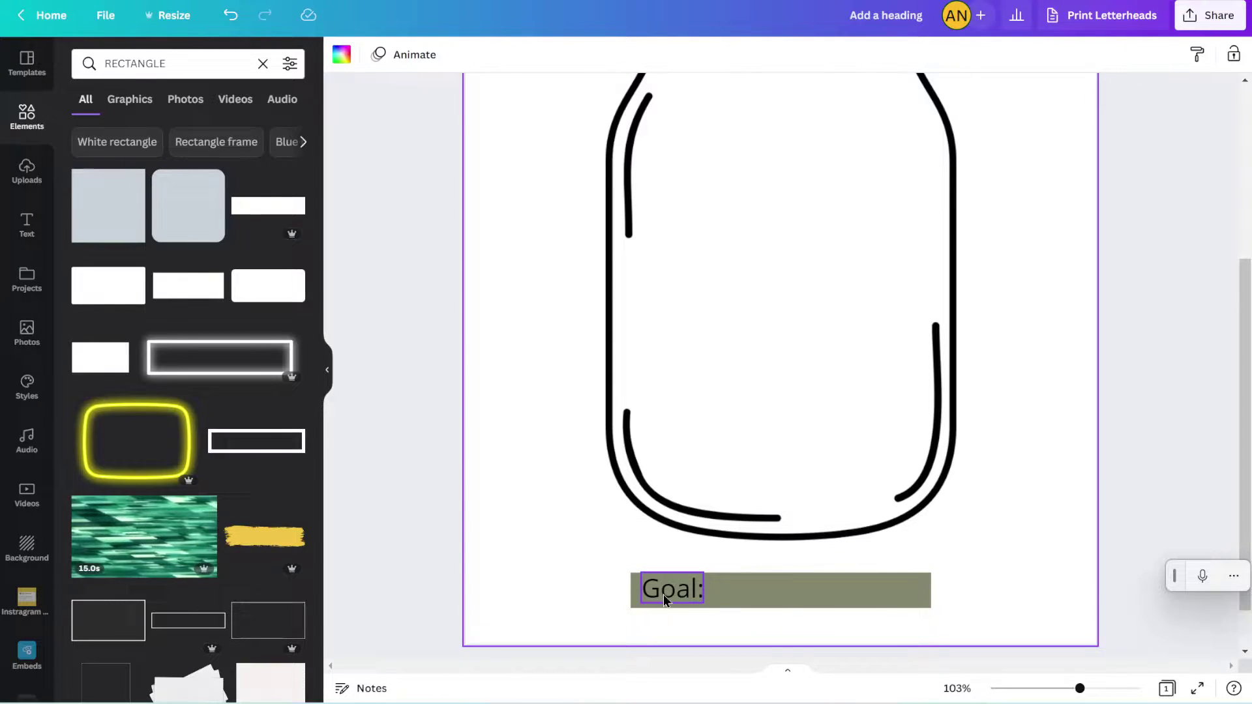
# Step: Make the Goal: text white and set its font to Lora
pyautogui.click(663, 593)
pyautogui.click(569, 54)
pyautogui.click(249, 233)
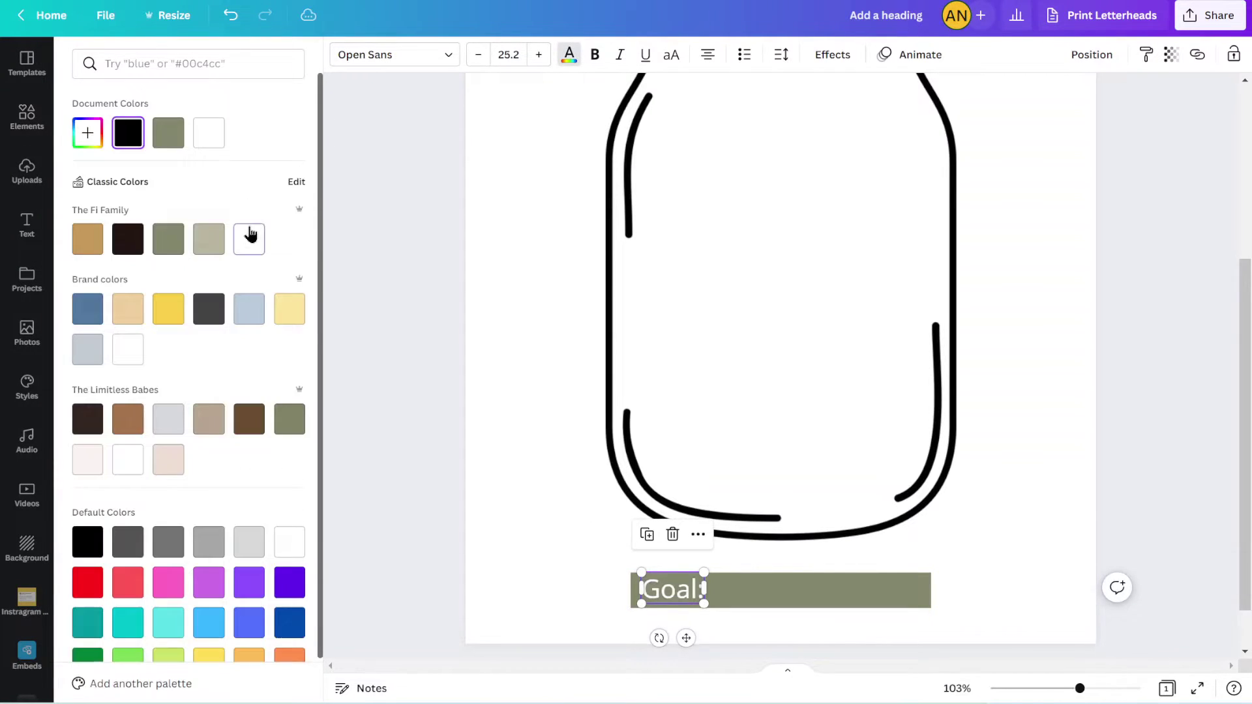
pyautogui.press('Escape')
pyautogui.click(457, 60)
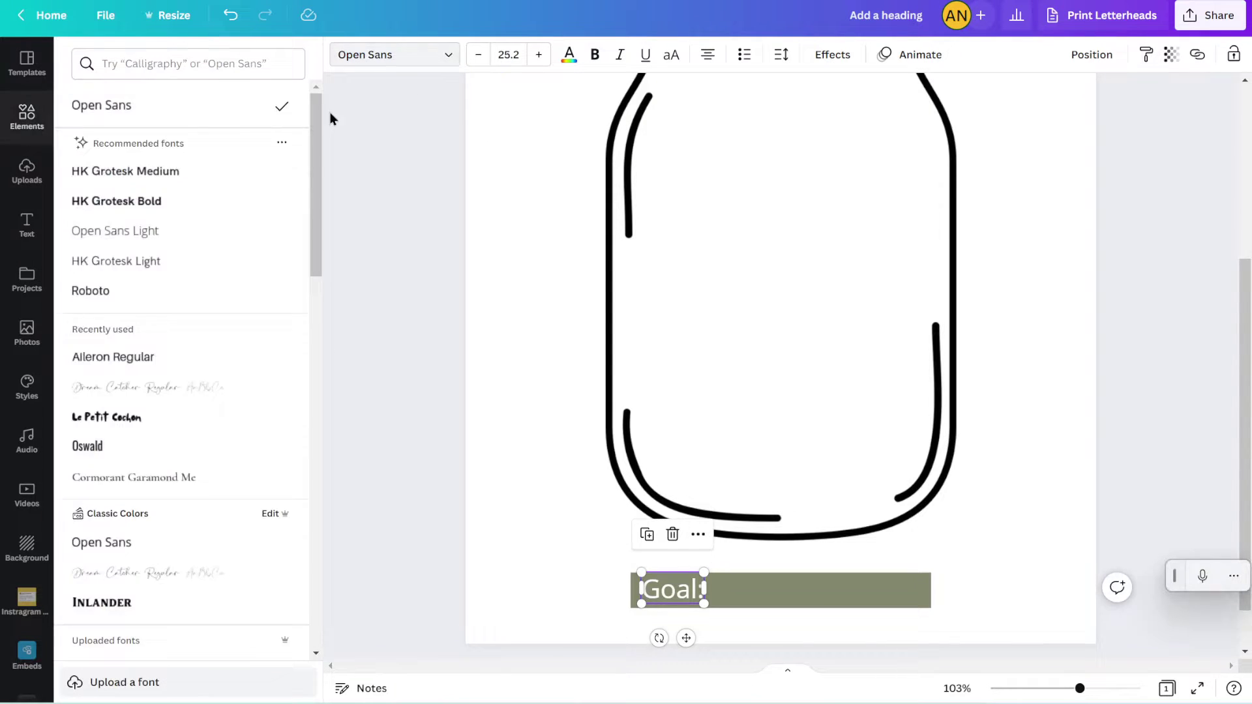
pyautogui.click(192, 66)
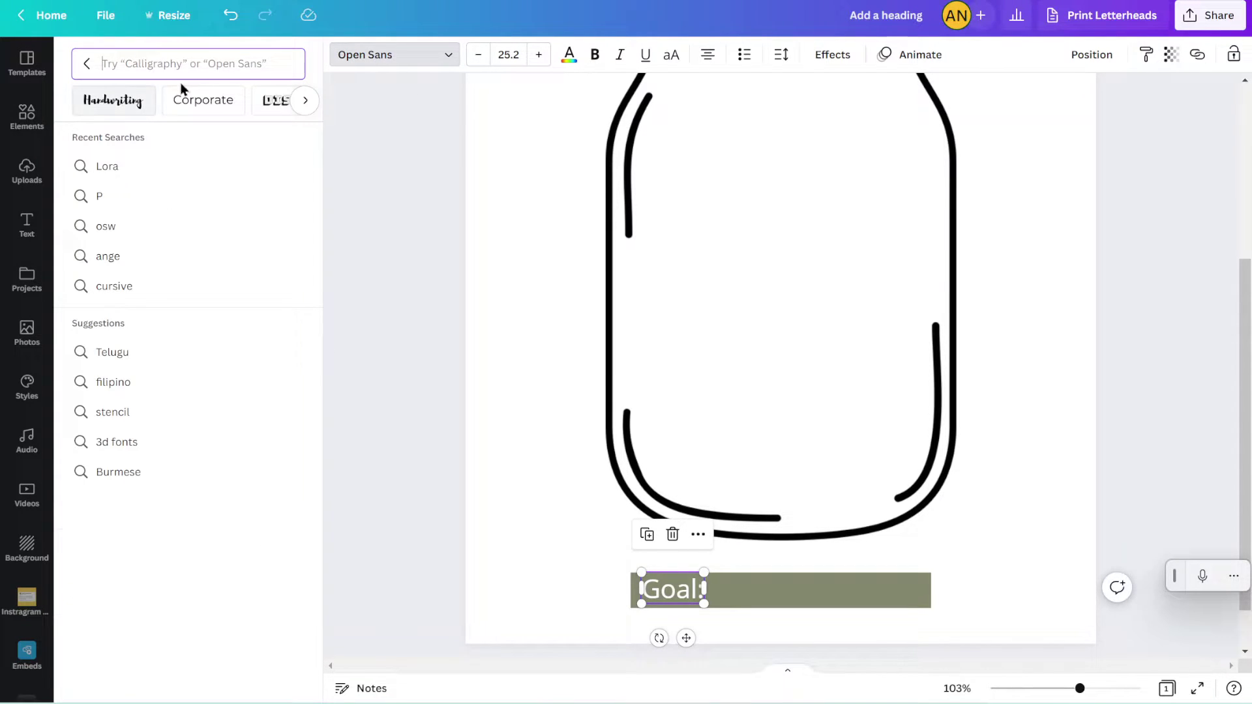
pyautogui.click(157, 105)
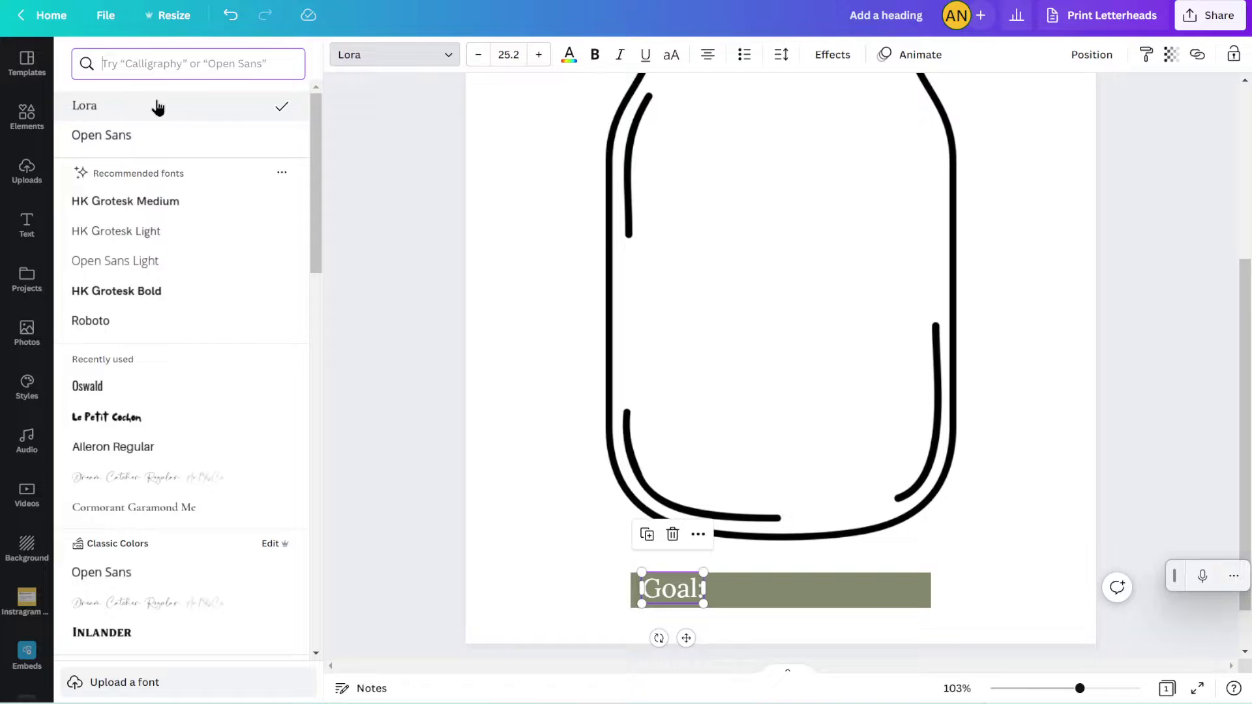
pyautogui.click(511, 494)
pyautogui.scroll(4, 512, 494)
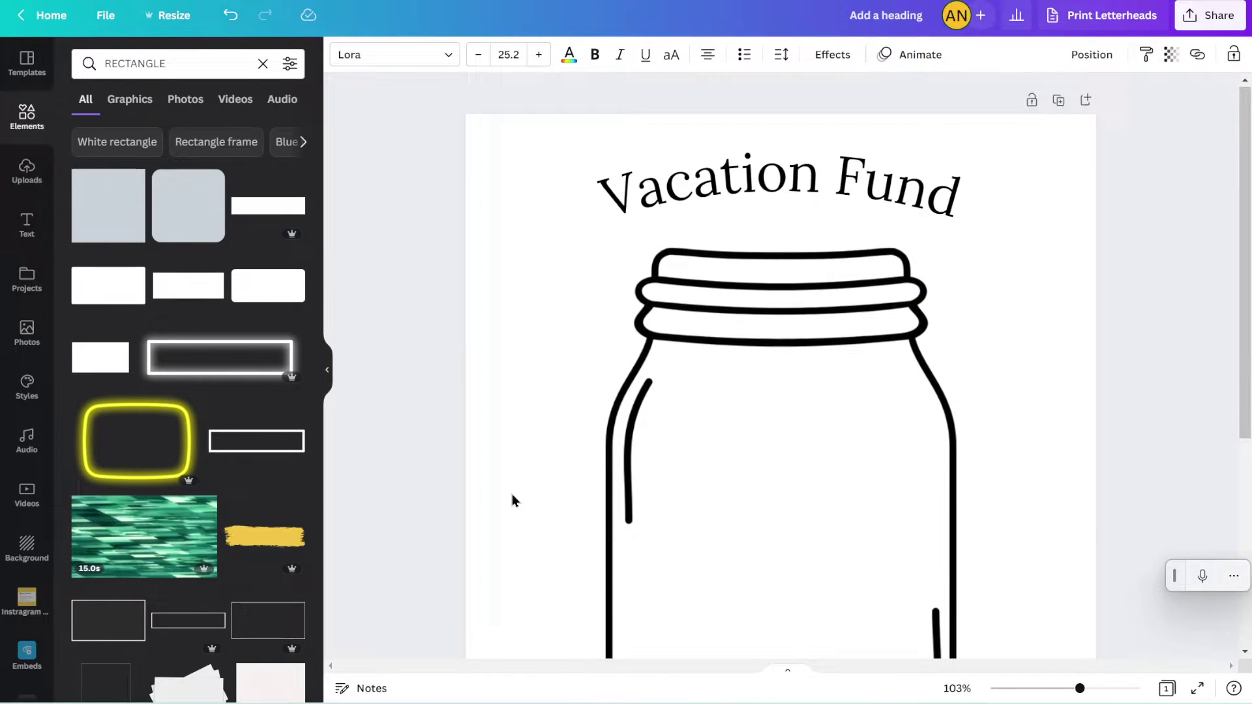
pyautogui.scroll(-5, 511, 494)
pyautogui.click(573, 532)
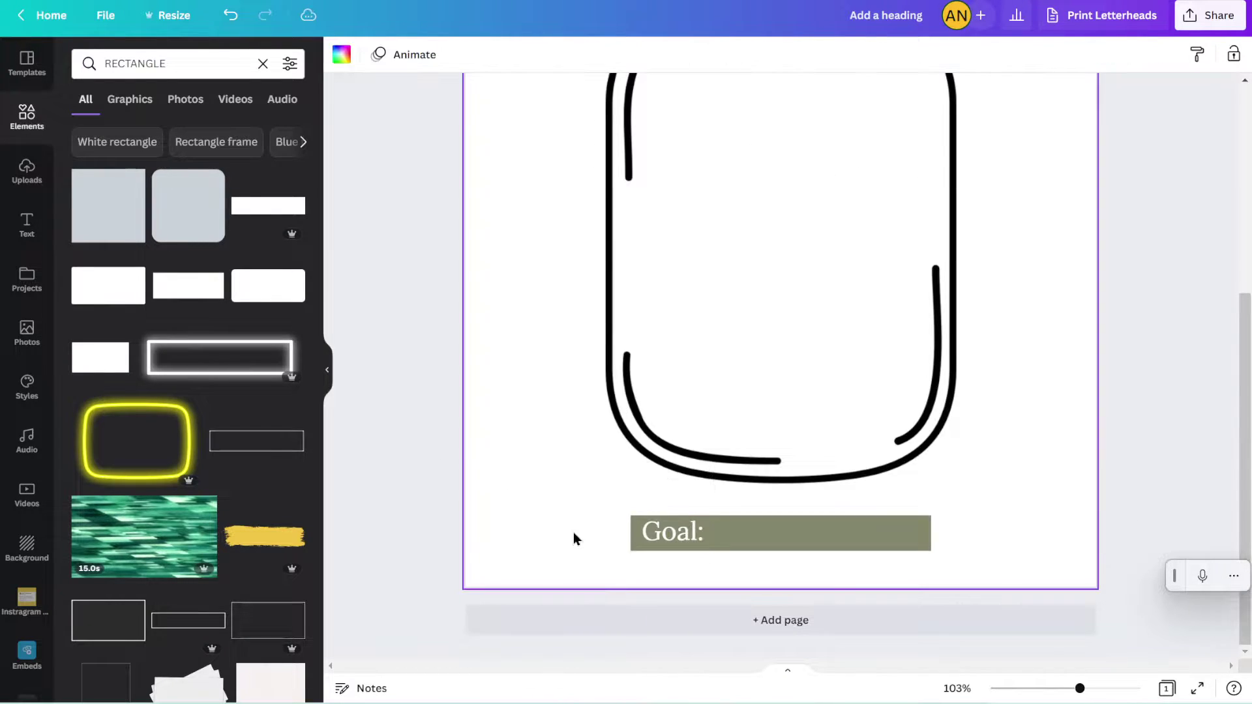
# Step: Make the Goal: bar slightly taller and nudge the text within it
pyautogui.click(765, 545)
pyautogui.moveTo(776, 516); pyautogui.dragTo(774, 512)
pyautogui.moveTo(669, 538); pyautogui.dragTo(668, 538)
pyautogui.click(535, 509)
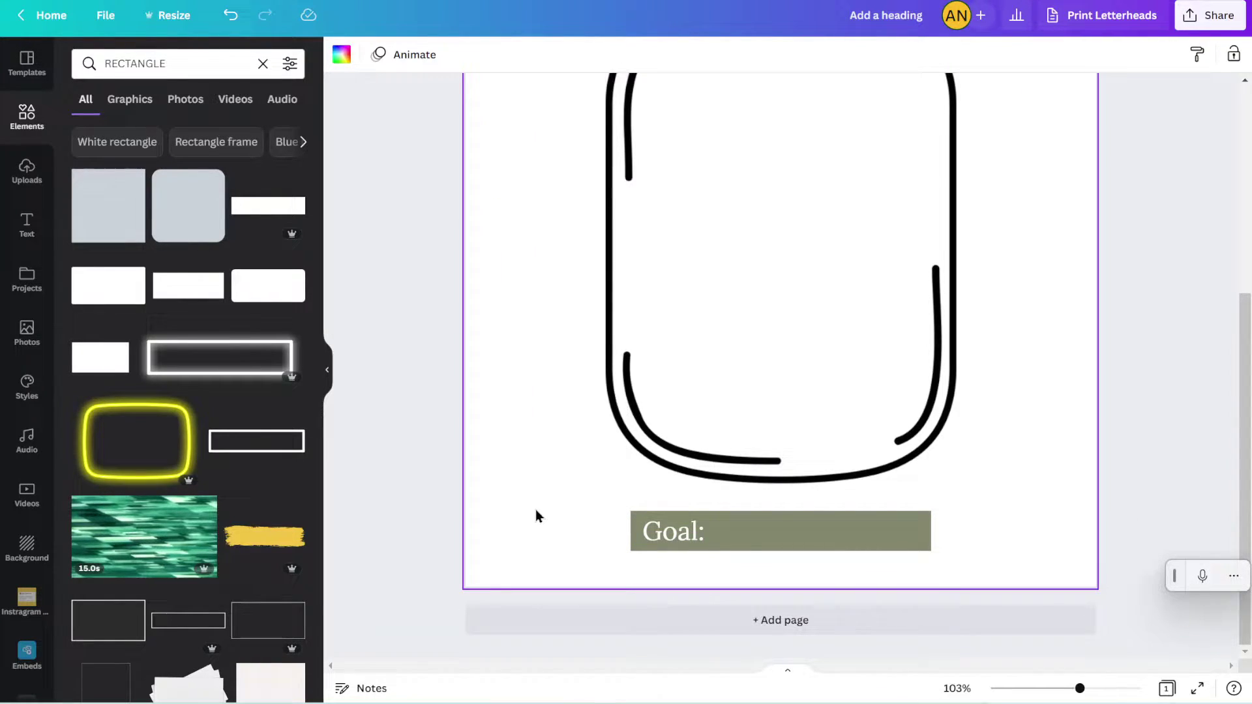
pyautogui.scroll(1, 535, 510)
# Step: Change the bar fill from olive to light grey, after trying light pink
pyautogui.click(796, 581)
pyautogui.click(421, 61)
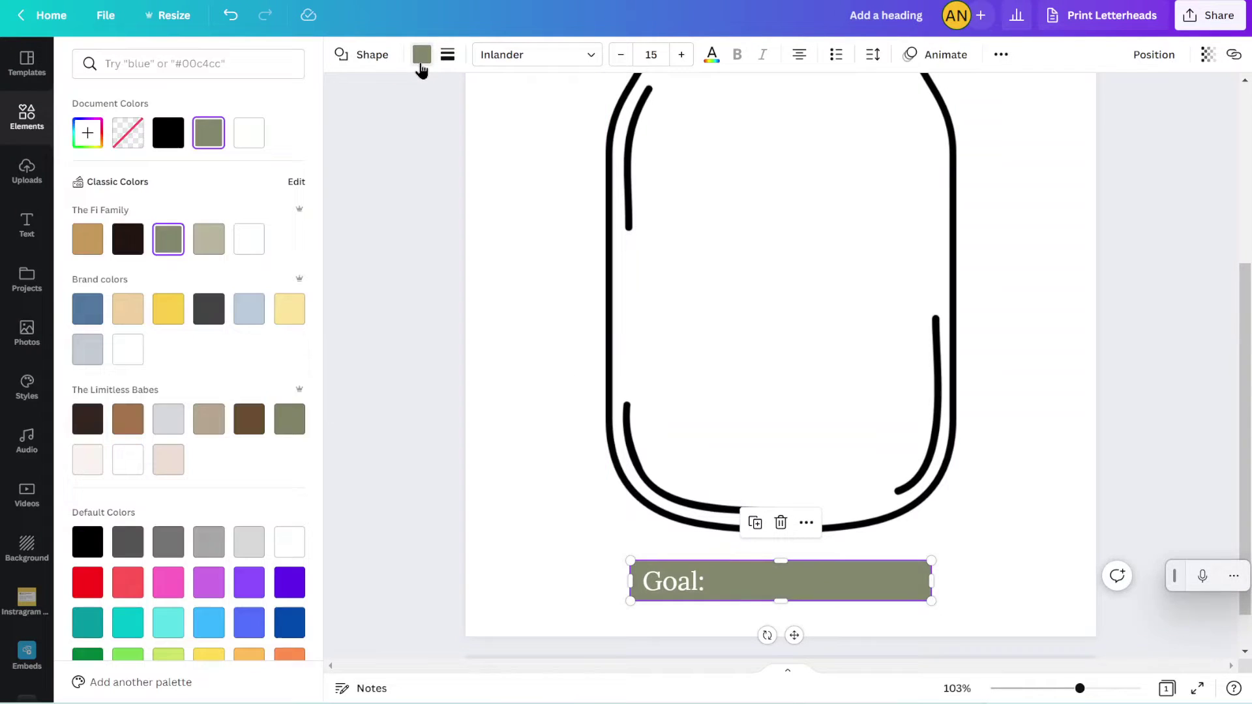
pyautogui.scroll(-1, 259, 261)
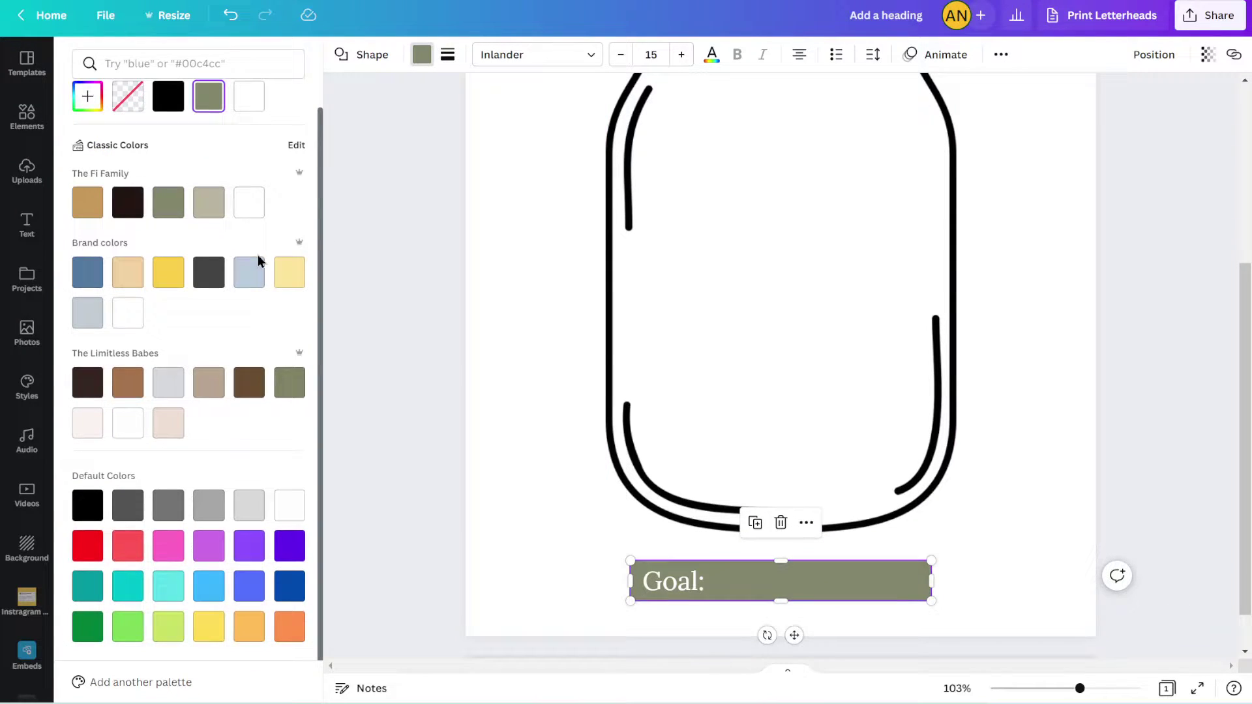
pyautogui.click(168, 423)
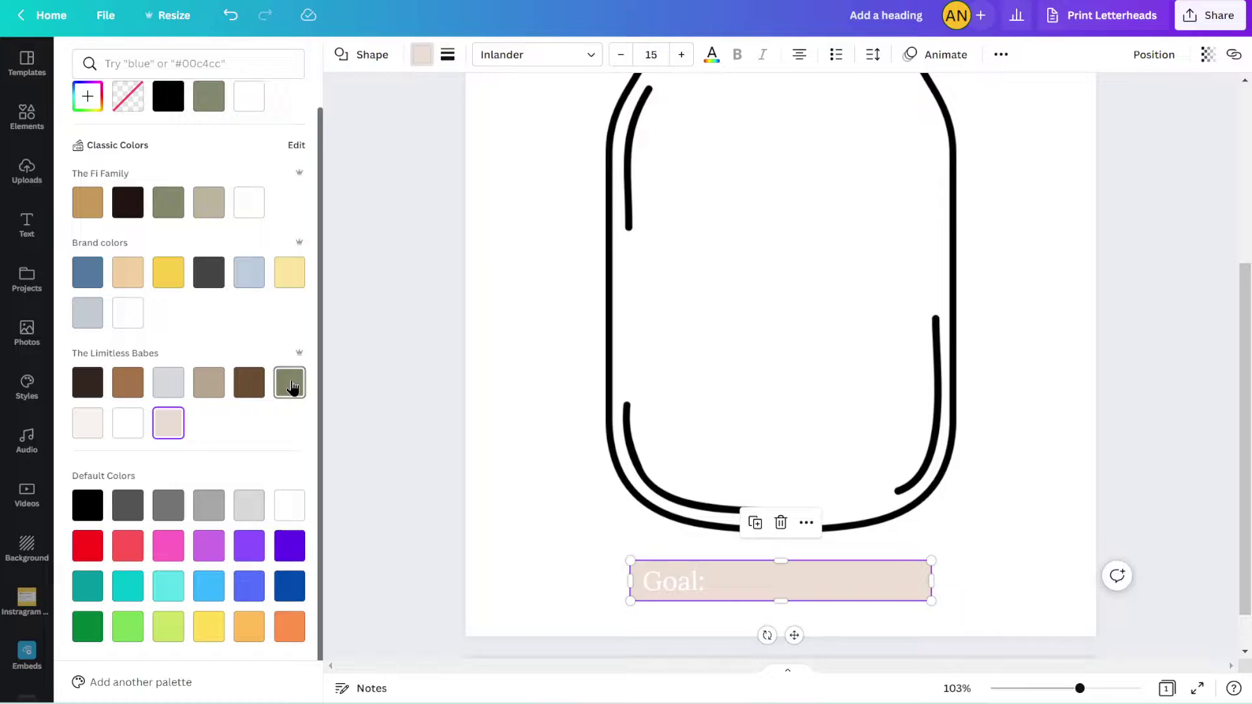
pyautogui.click(289, 383)
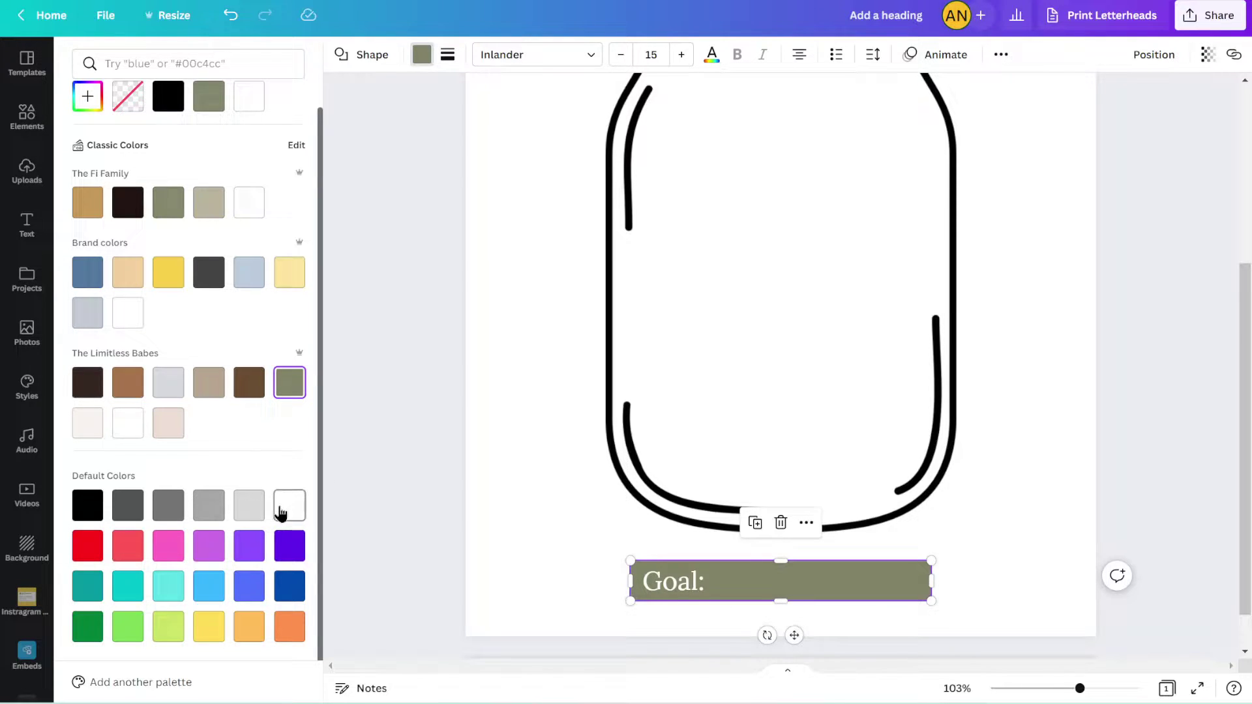
pyautogui.click(248, 509)
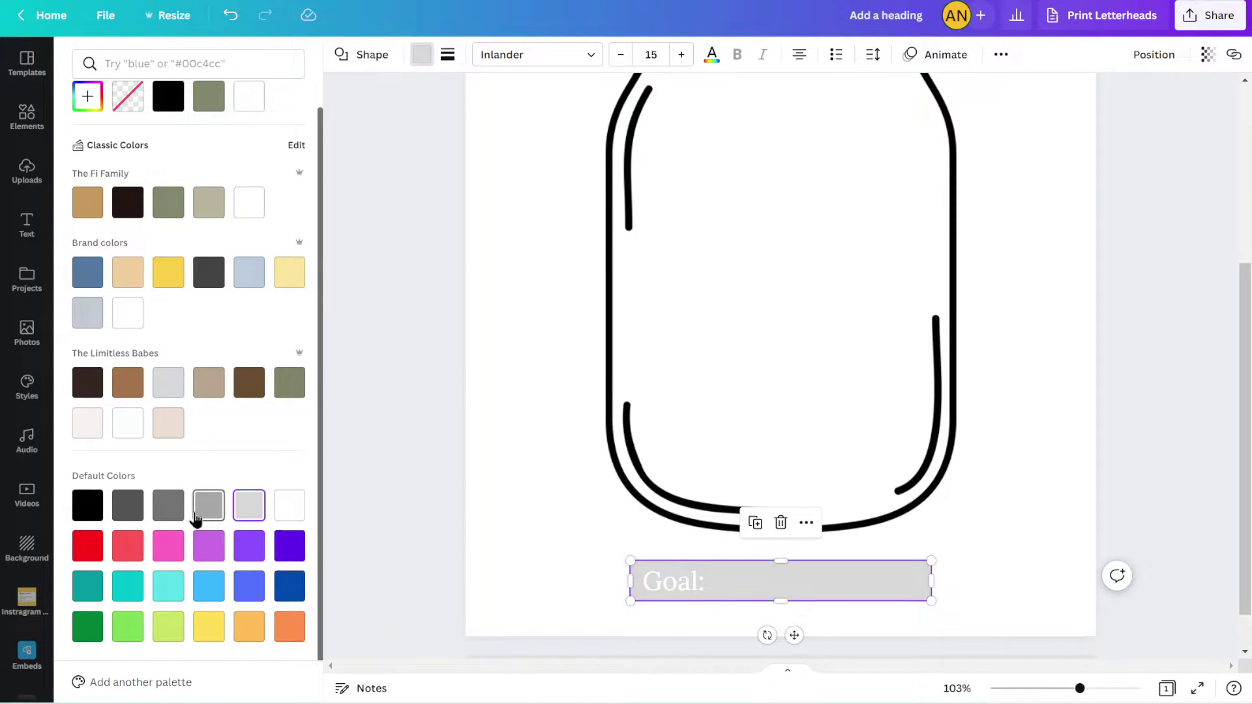
# Step: Change the Goal: text colour to black
pyautogui.click(673, 580)
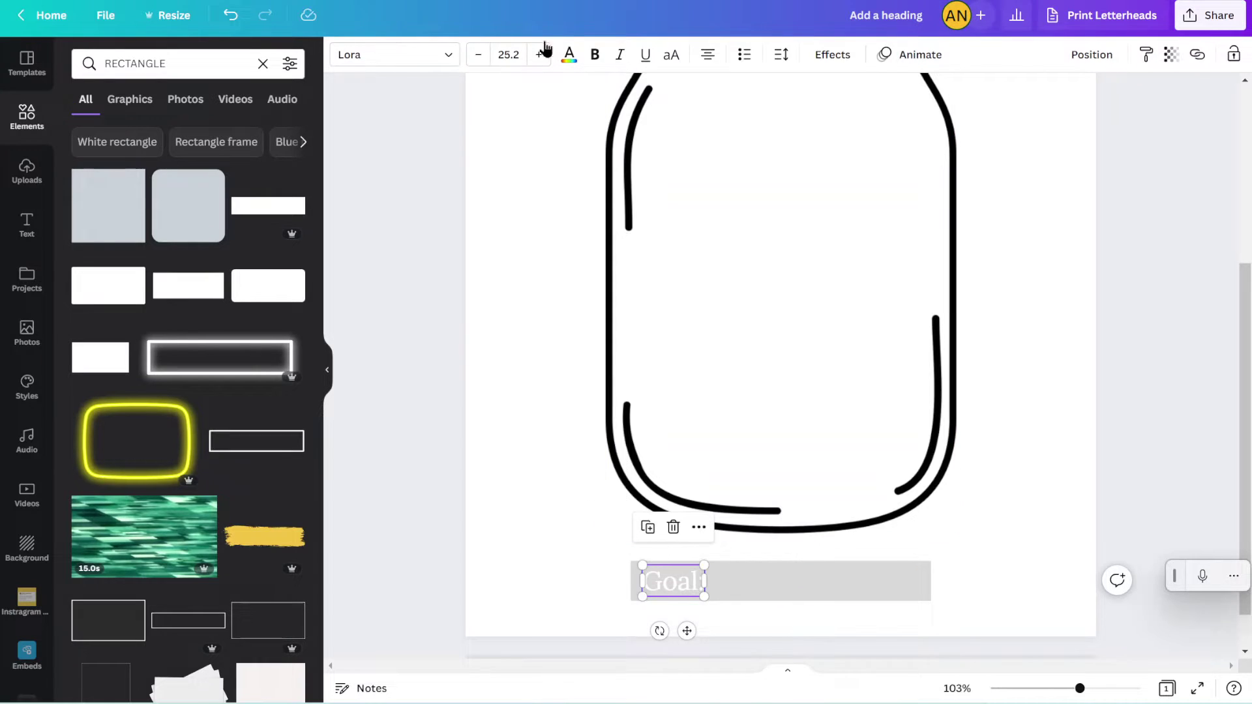
pyautogui.click(568, 54)
pyautogui.click(128, 132)
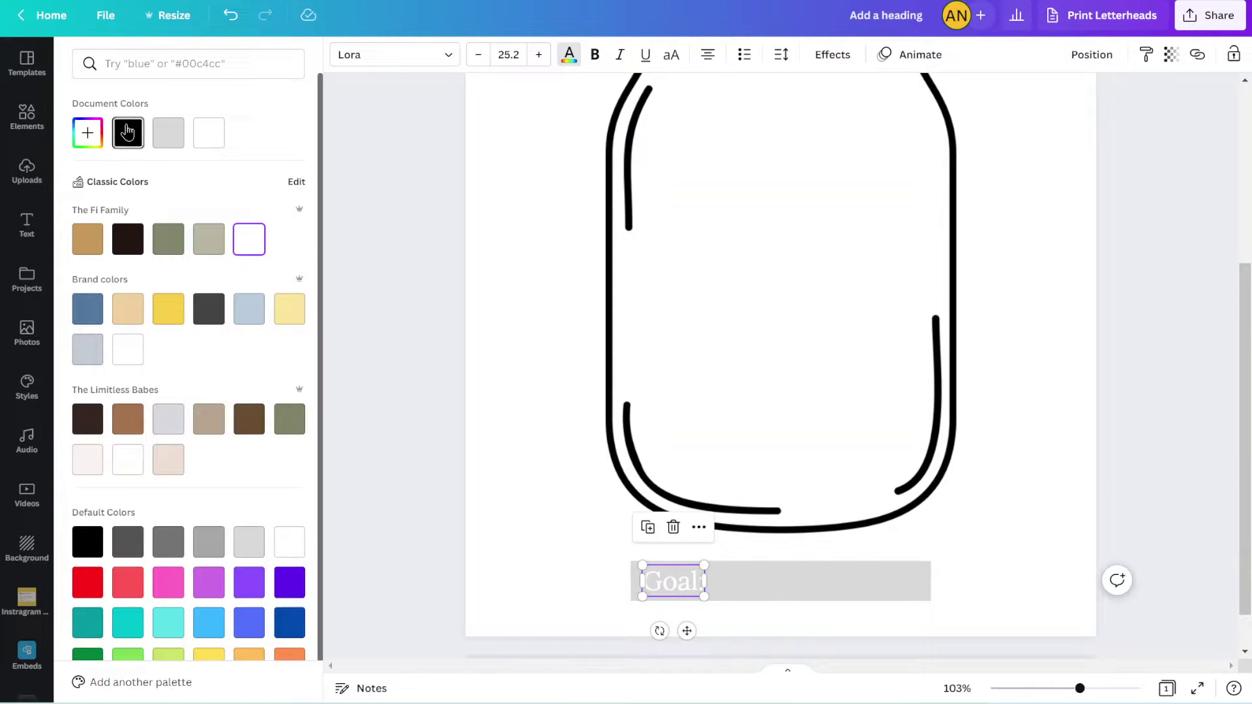
pyautogui.click(503, 459)
pyautogui.scroll(2, 503, 459)
# Step: Replace the RECTANGLE search with a 'circle outline' Elements search
pyautogui.scroll(3, 503, 459)
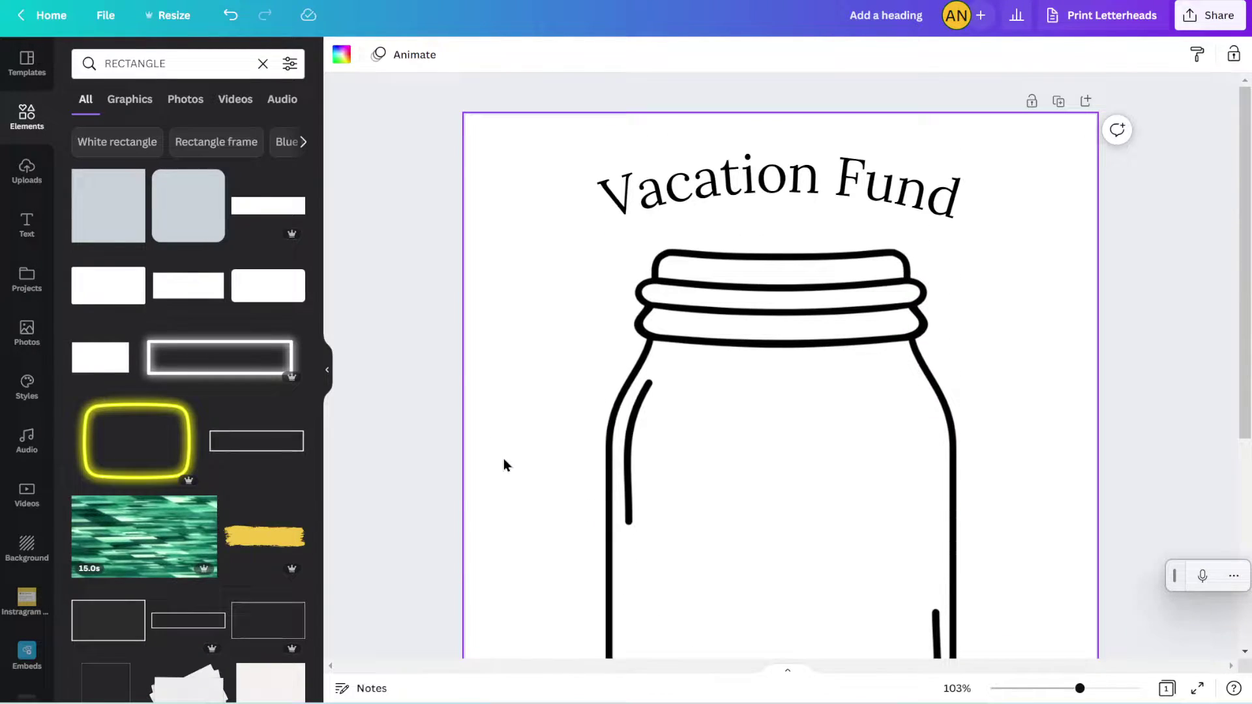
pyautogui.scroll(5, 504, 459)
pyautogui.hscroll(3, 503, 459)
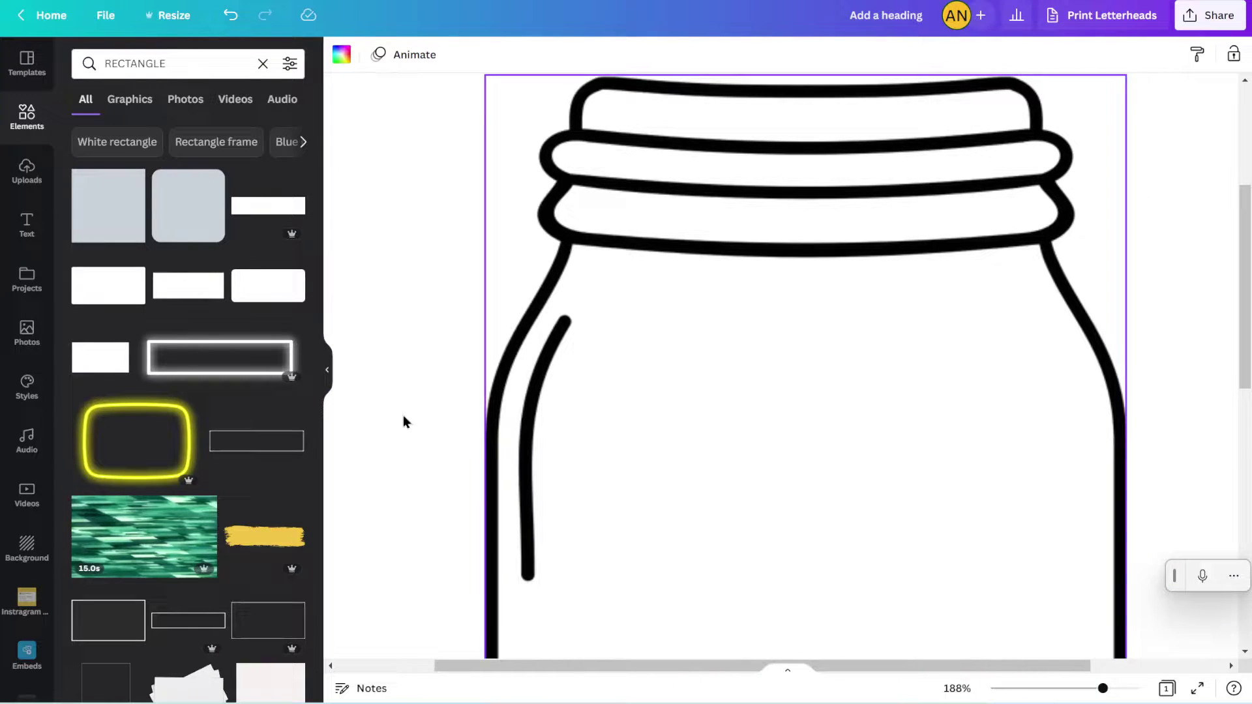
pyautogui.click(170, 63)
pyautogui.doubleClick(157, 63)
pyautogui.write('cirlce')
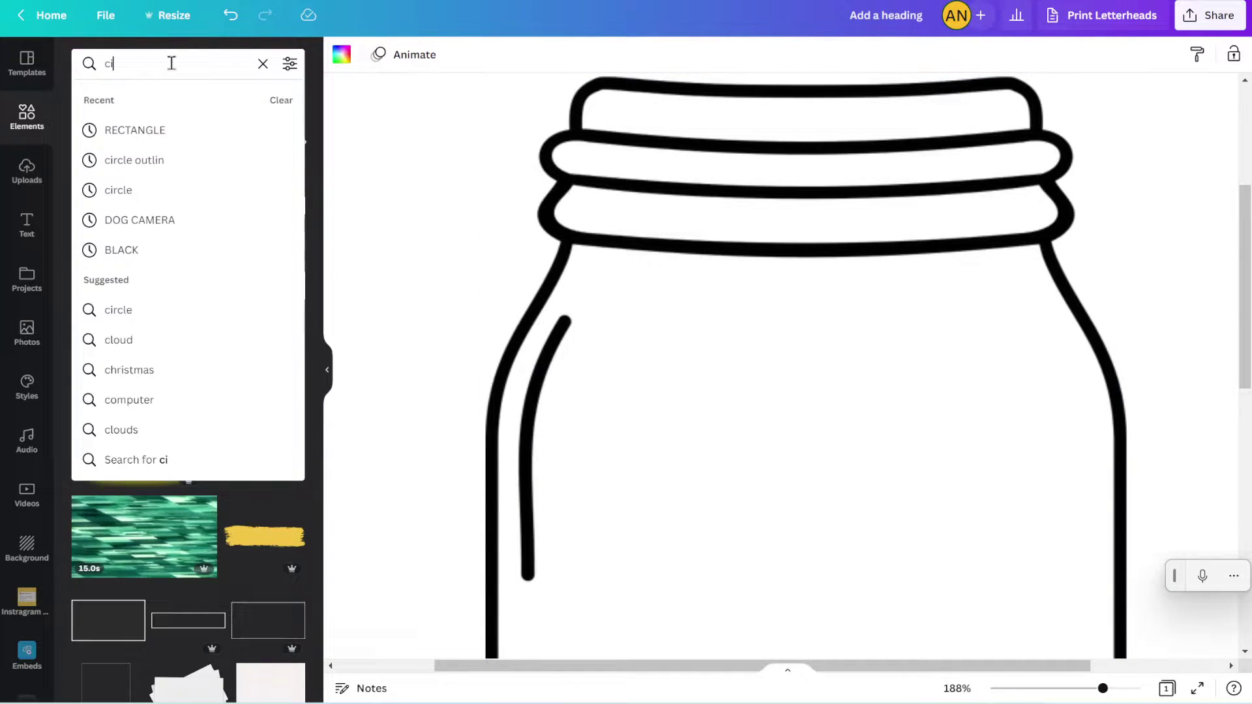
pyautogui.press('BackSpace')
pyautogui.press('BackSpace')
pyautogui.press('BackSpace')
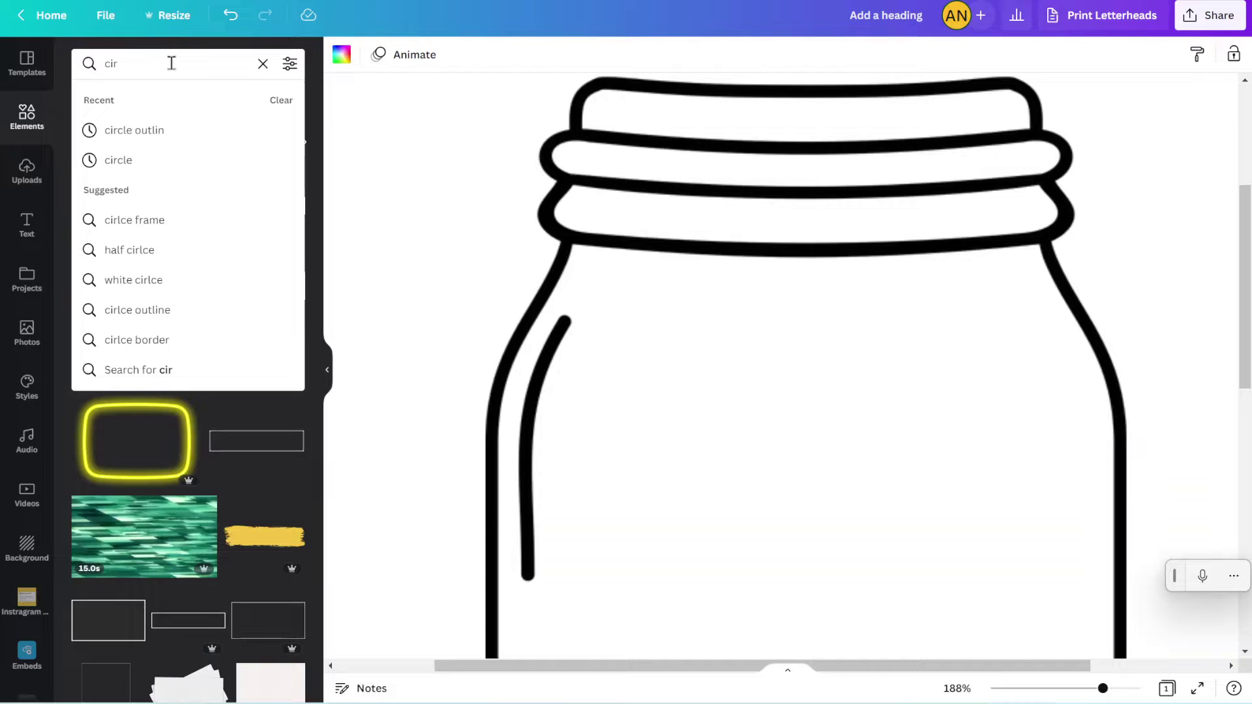
pyautogui.write('cle')
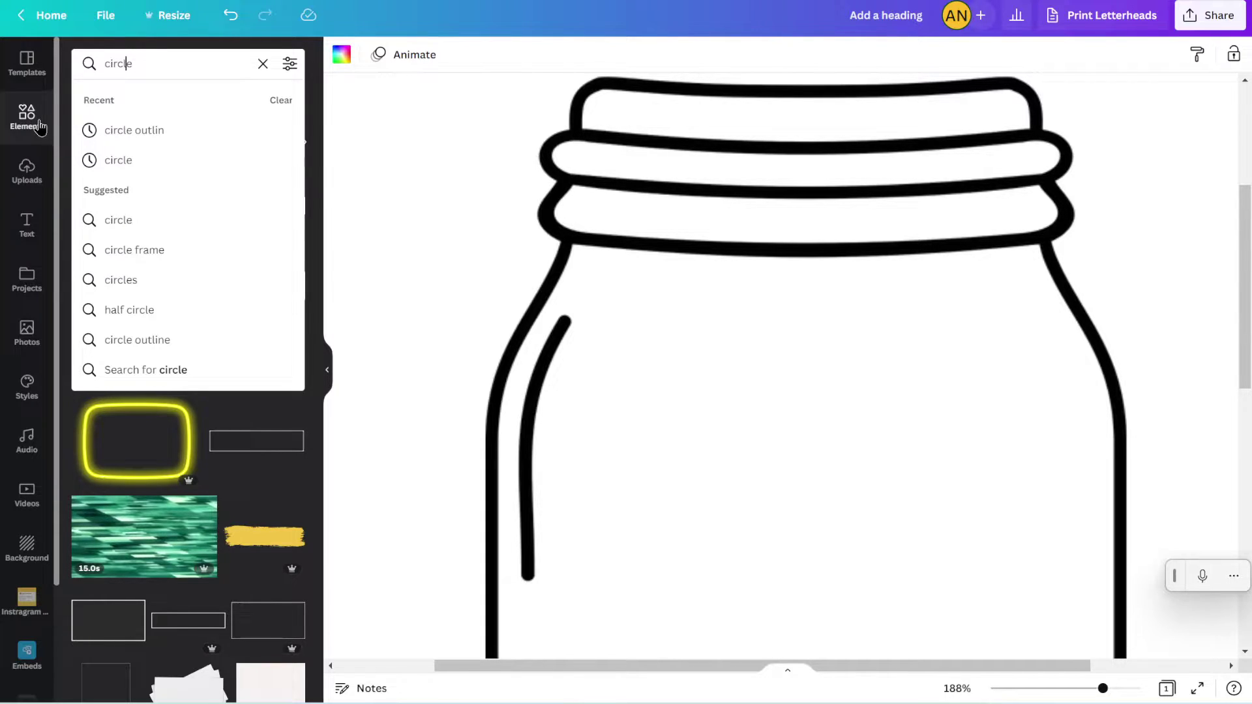
pyautogui.press('Down')
pyautogui.write('e')
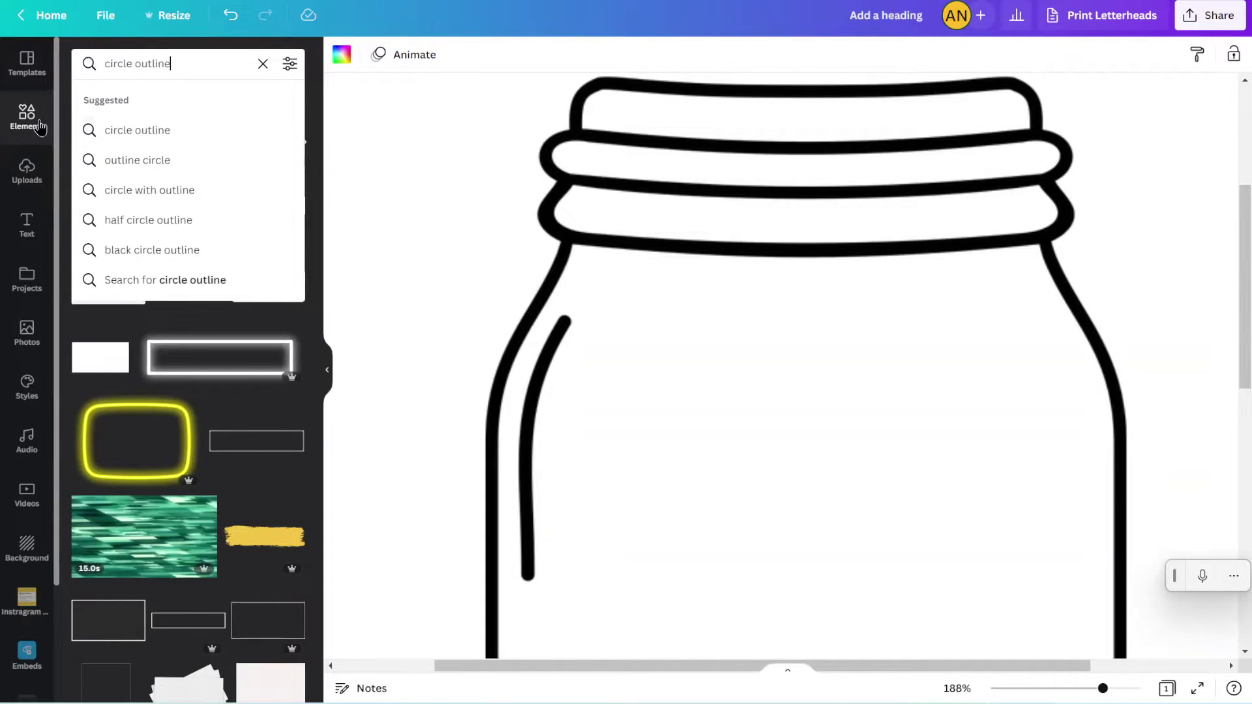
pyautogui.press('Return')
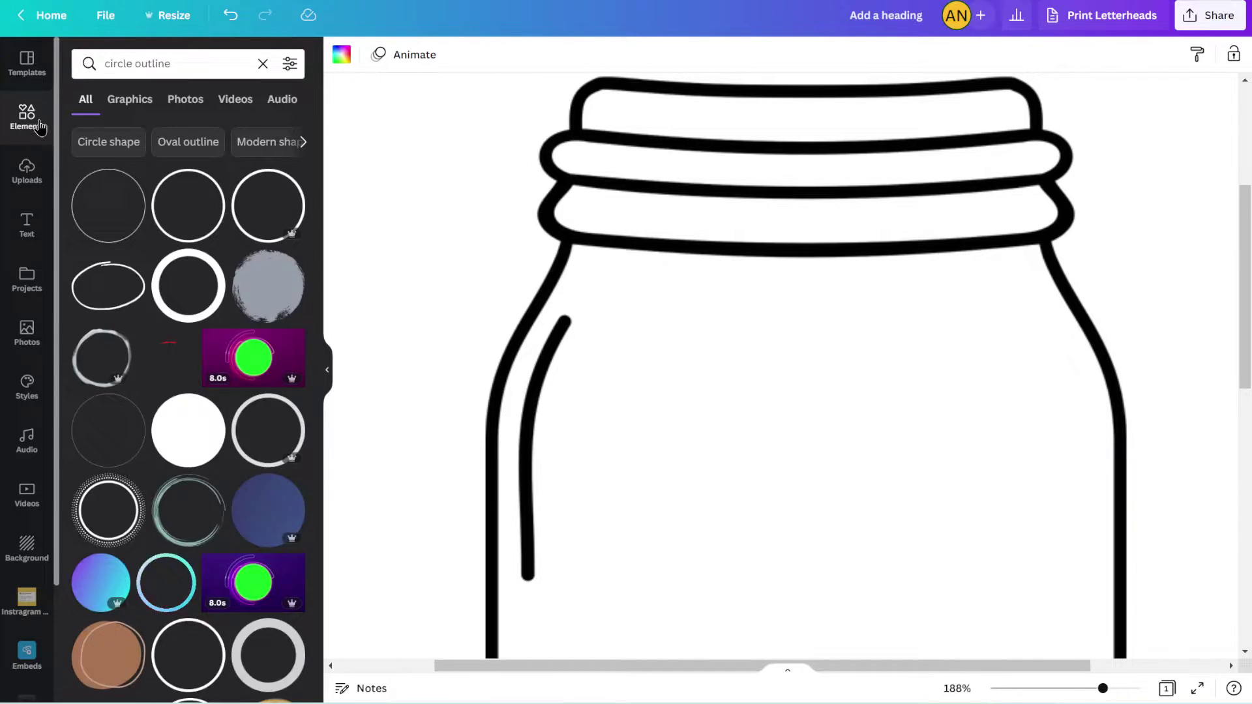
# Step: Place a thin black circle outline, shrunk, in the jar's upper left below the lid
pyautogui.moveTo(189, 206); pyautogui.dragTo(804, 486)
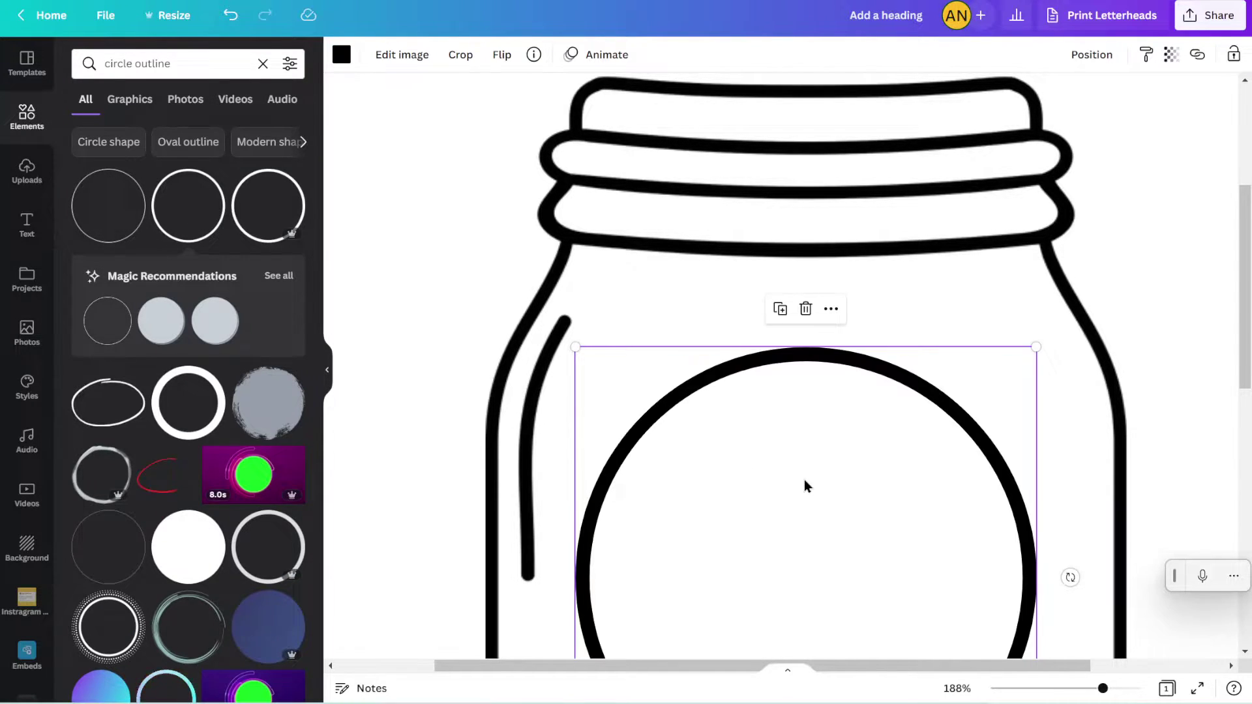
pyautogui.scroll(-1, 805, 484)
pyautogui.moveTo(1035, 312); pyautogui.dragTo(705, 547)
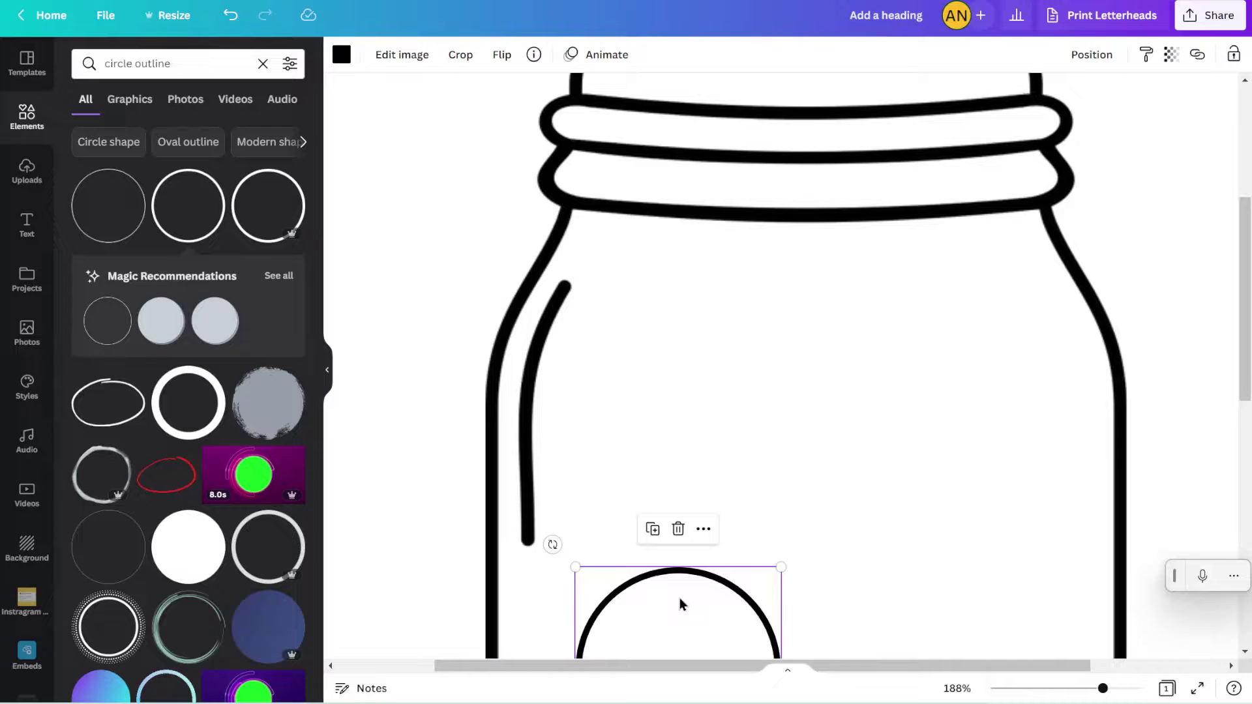
pyautogui.moveTo(676, 610); pyautogui.dragTo(752, 299)
pyautogui.moveTo(855, 264); pyautogui.dragTo(722, 365)
pyautogui.moveTo(699, 433); pyautogui.dragTo(658, 299)
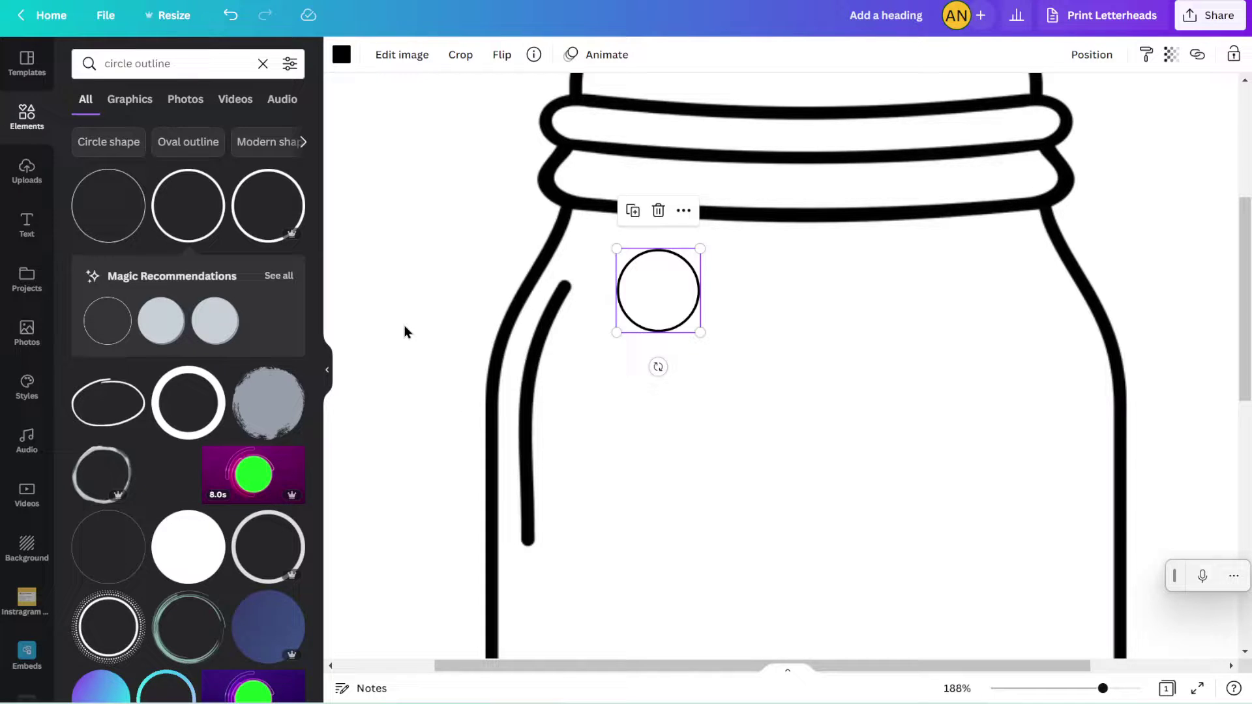
# Step: Add a heading text box reading '$20'
pyautogui.click(331, 374)
pyautogui.click(573, 386)
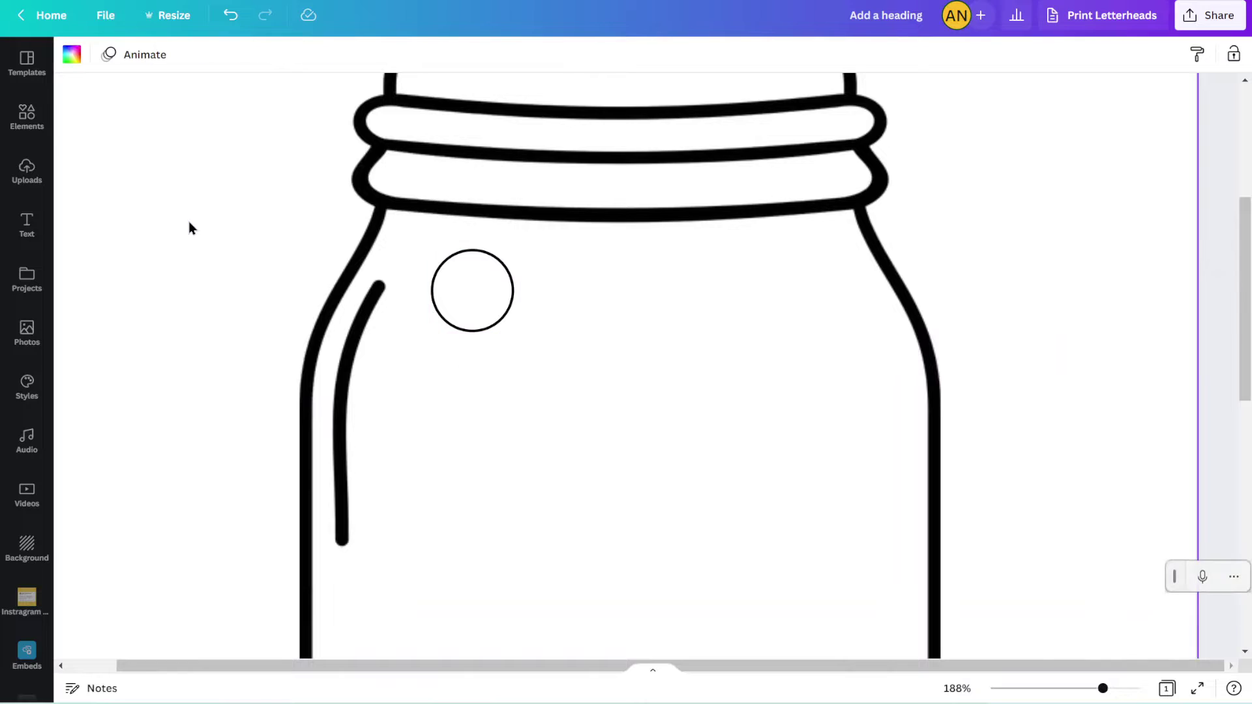
pyautogui.click(45, 221)
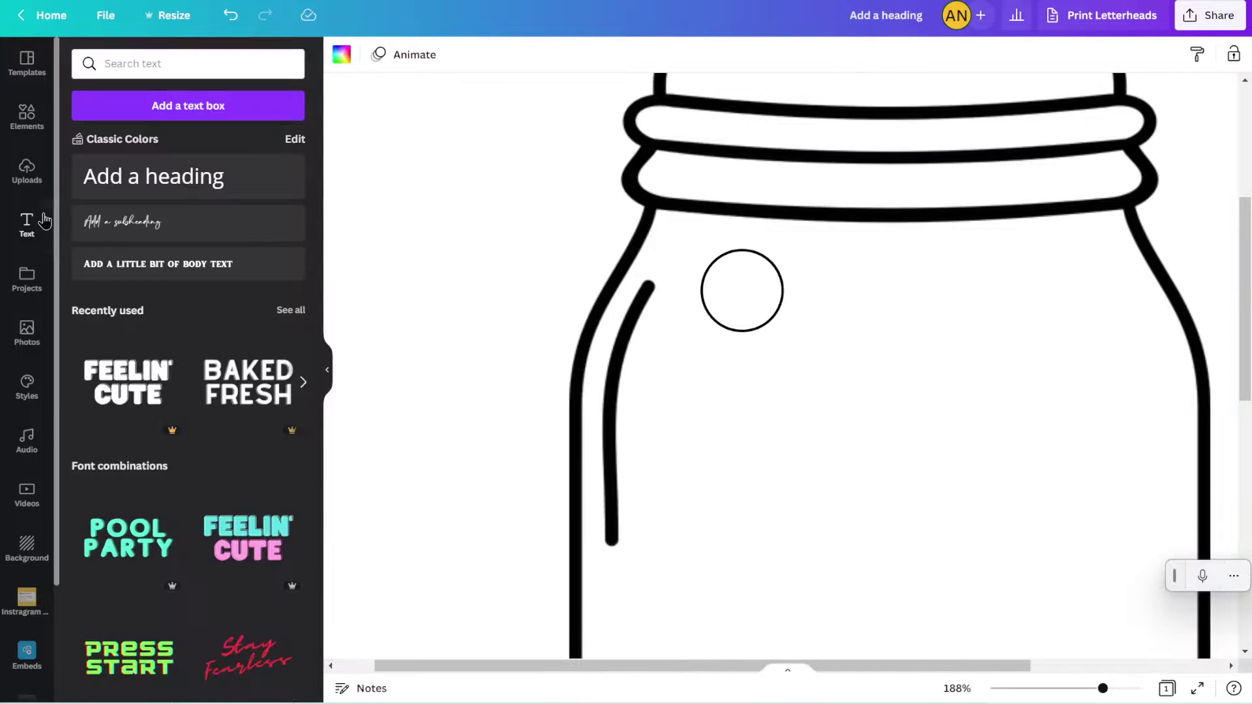
pyautogui.click(210, 190)
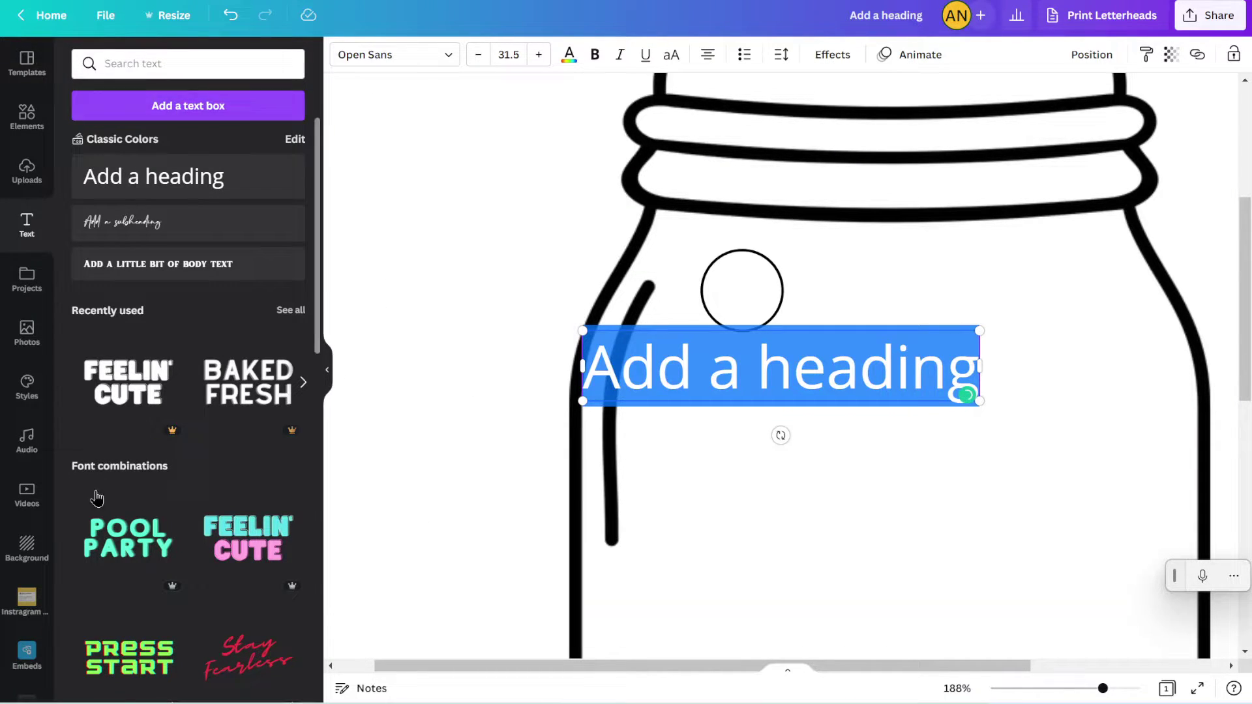
pyautogui.scroll(-10, 96, 499)
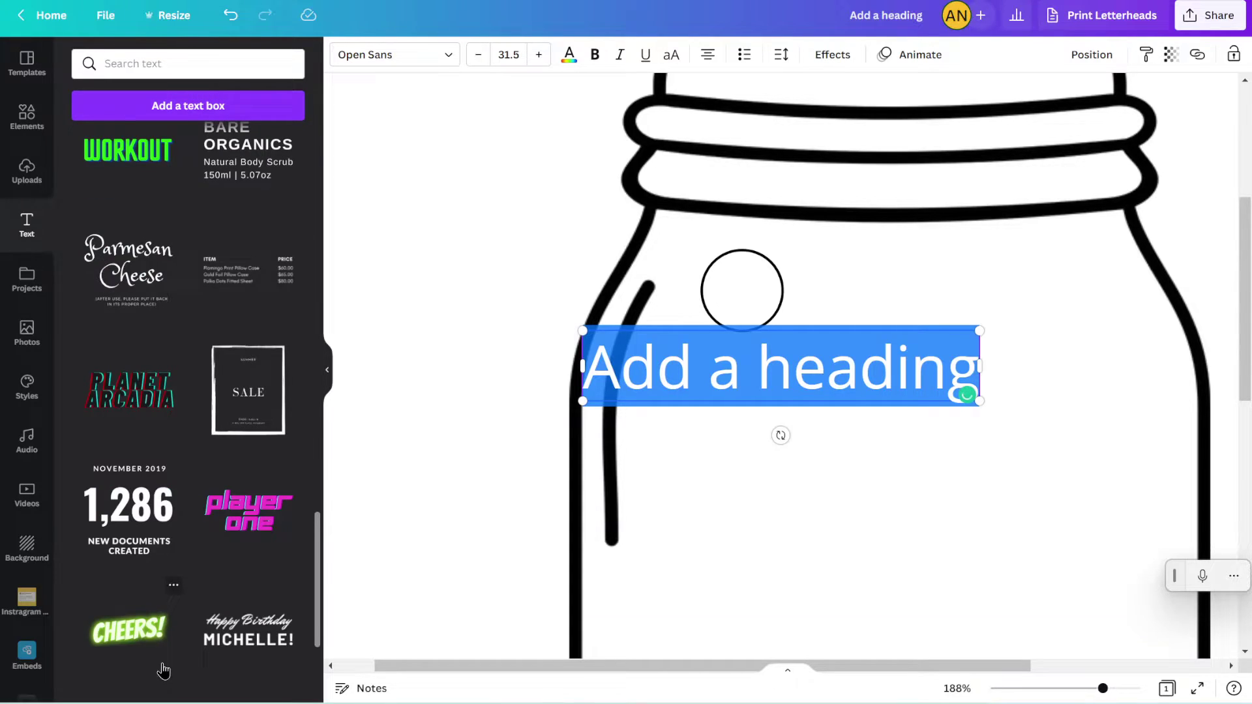
pyautogui.scroll(10, 266, 245)
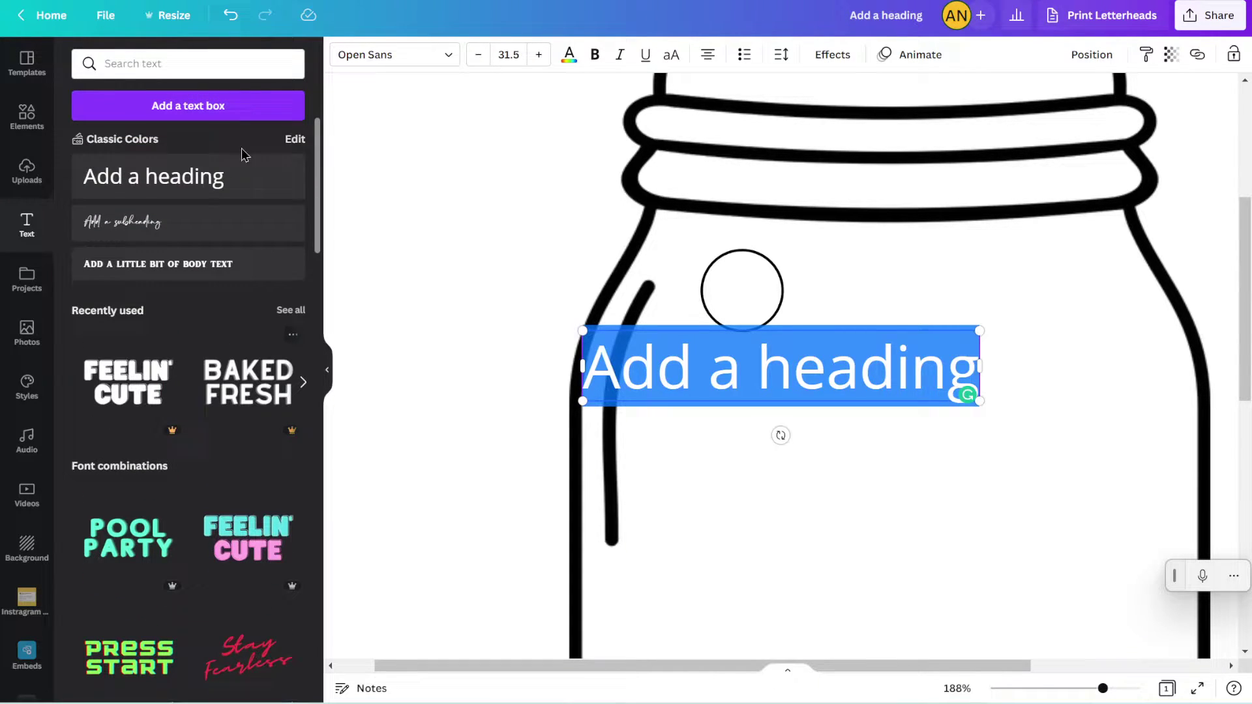
pyautogui.click(328, 377)
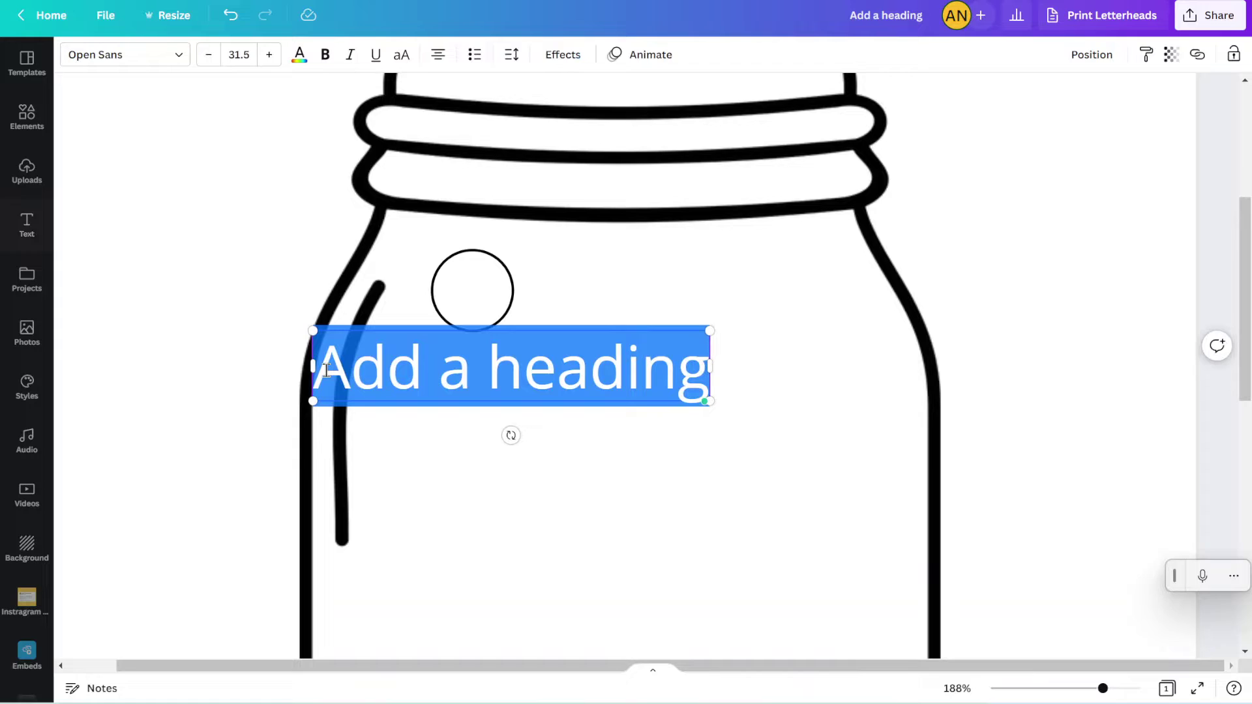
pyautogui.doubleClick(626, 377)
pyautogui.click(626, 377)
pyautogui.write('$20')
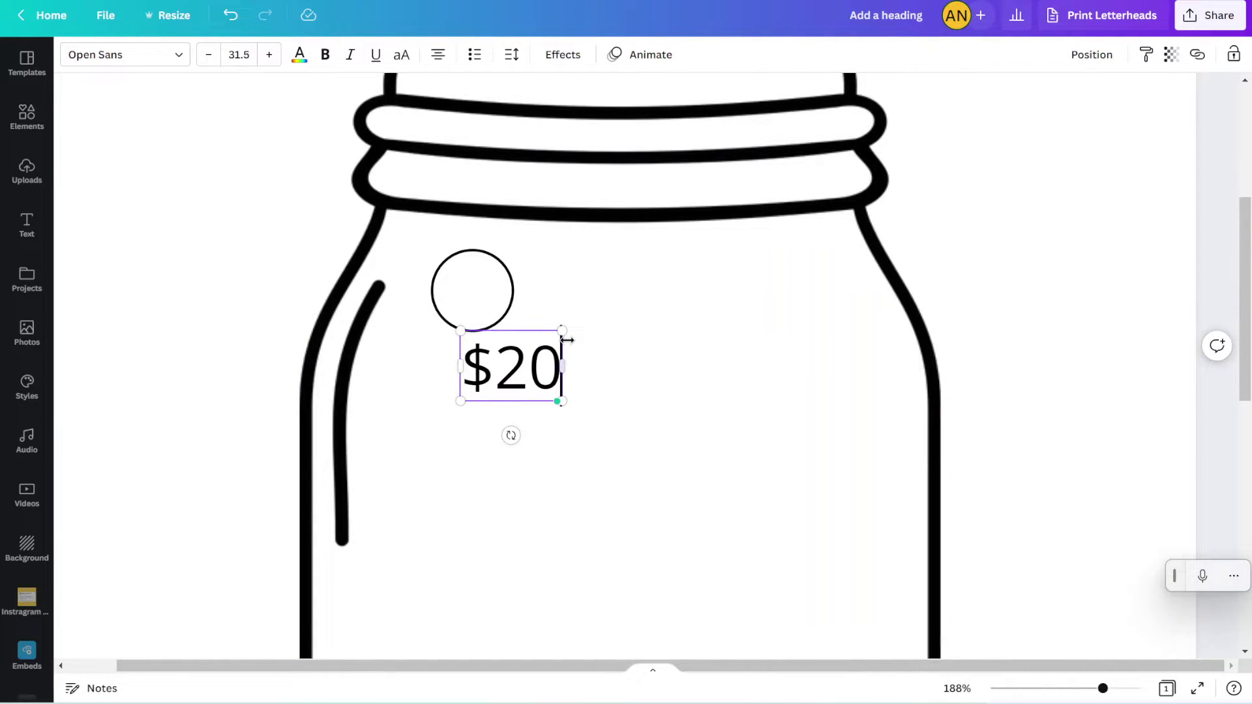
# Step: Shrink the $20 text to size 16.7, centre it in the circle, and set it to Lora
pyautogui.moveTo(562, 328); pyautogui.dragTo(514, 364)
pyautogui.moveTo(501, 435); pyautogui.dragTo(486, 338)
pyautogui.click(178, 57)
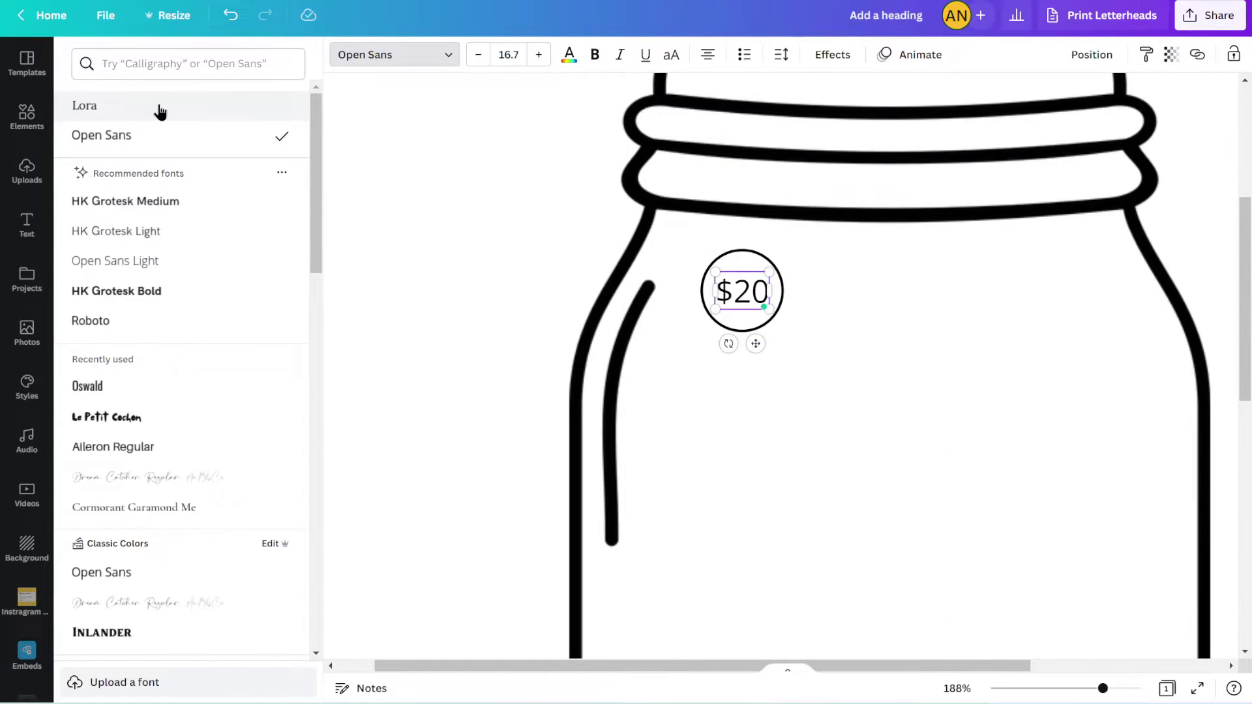
pyautogui.click(160, 109)
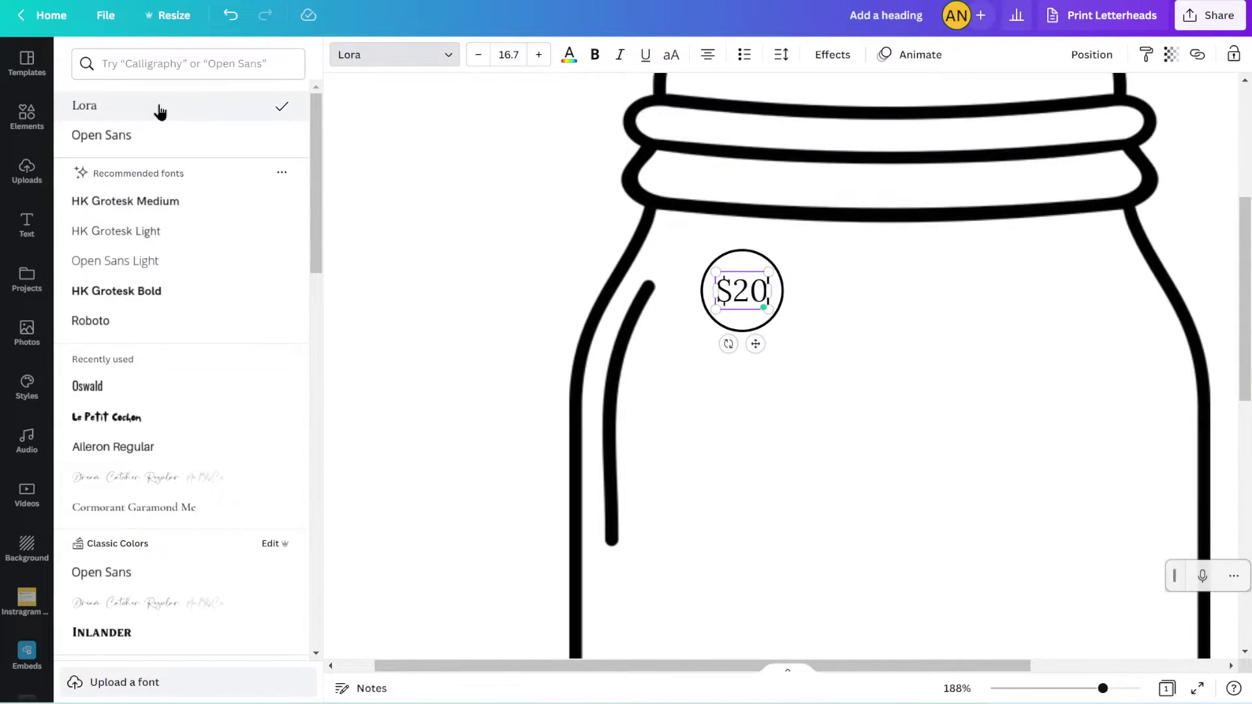
pyautogui.click(805, 392)
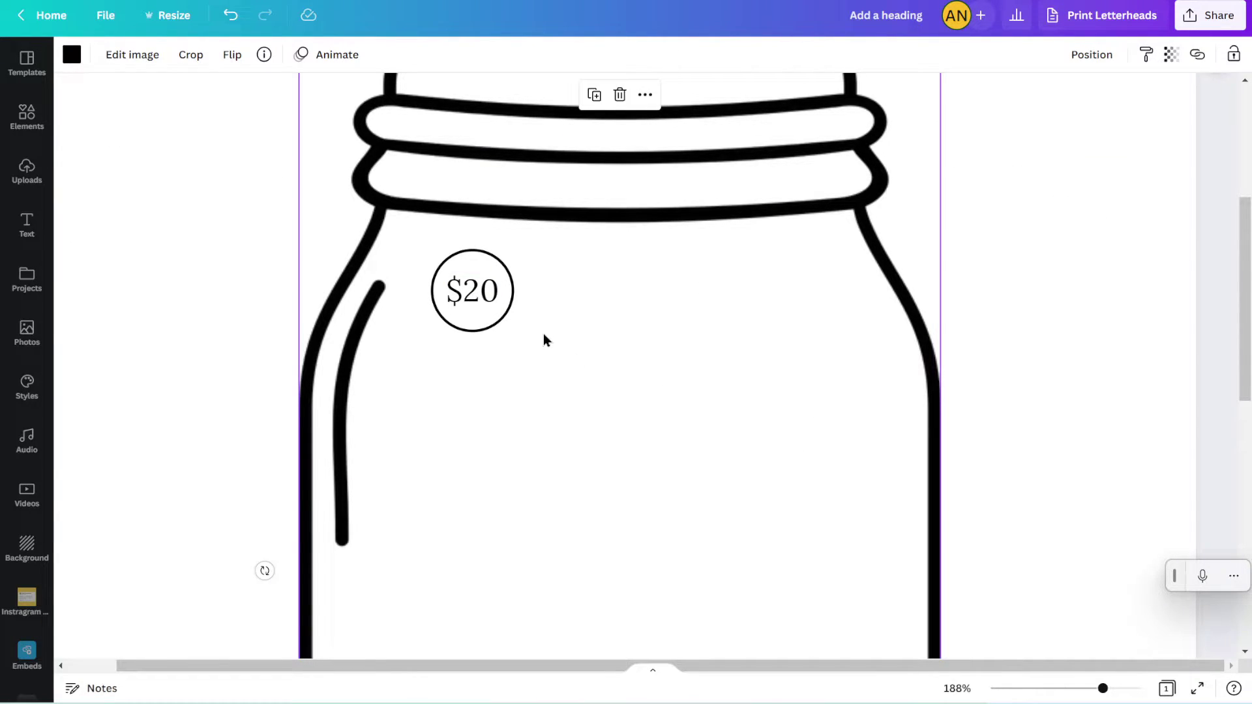
# Step: Move the jar up and left so it sits centred under the Vacation Fund title
pyautogui.moveTo(525, 330)
pyautogui.mouseDown()
pyautogui.moveTo(506, 313)
pyautogui.moveTo(526, 327)
pyautogui.mouseUp()
pyautogui.scroll(-5, 526, 327)
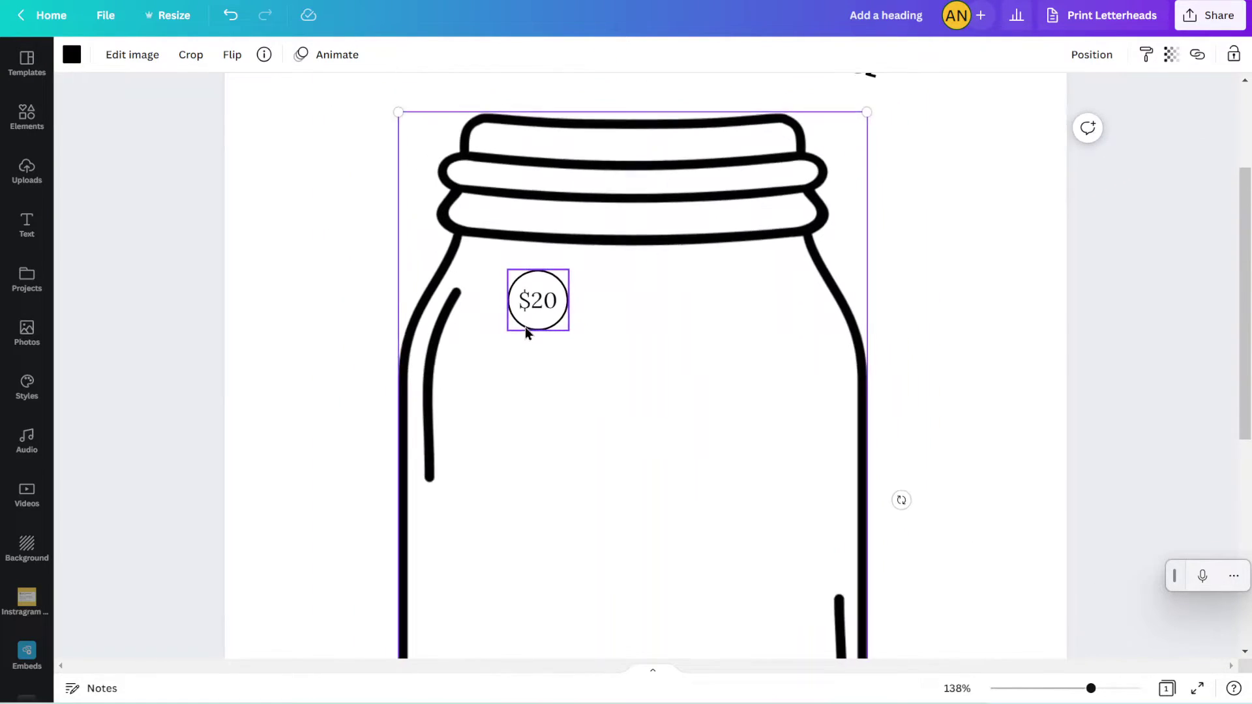
pyautogui.click(712, 330)
pyautogui.click(624, 347)
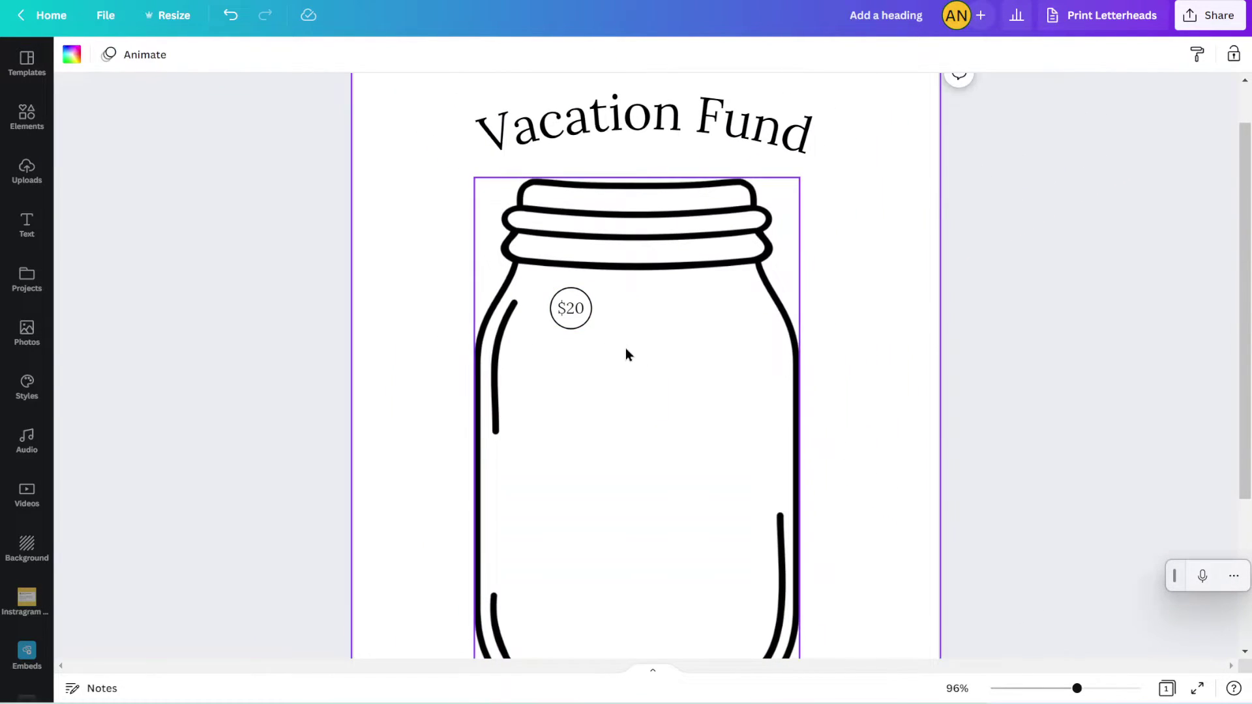
pyautogui.moveTo(625, 347)
pyautogui.mouseDown()
pyautogui.moveTo(546, 303)
pyautogui.moveTo(561, 327)
pyautogui.moveTo(632, 339)
pyautogui.mouseUp()
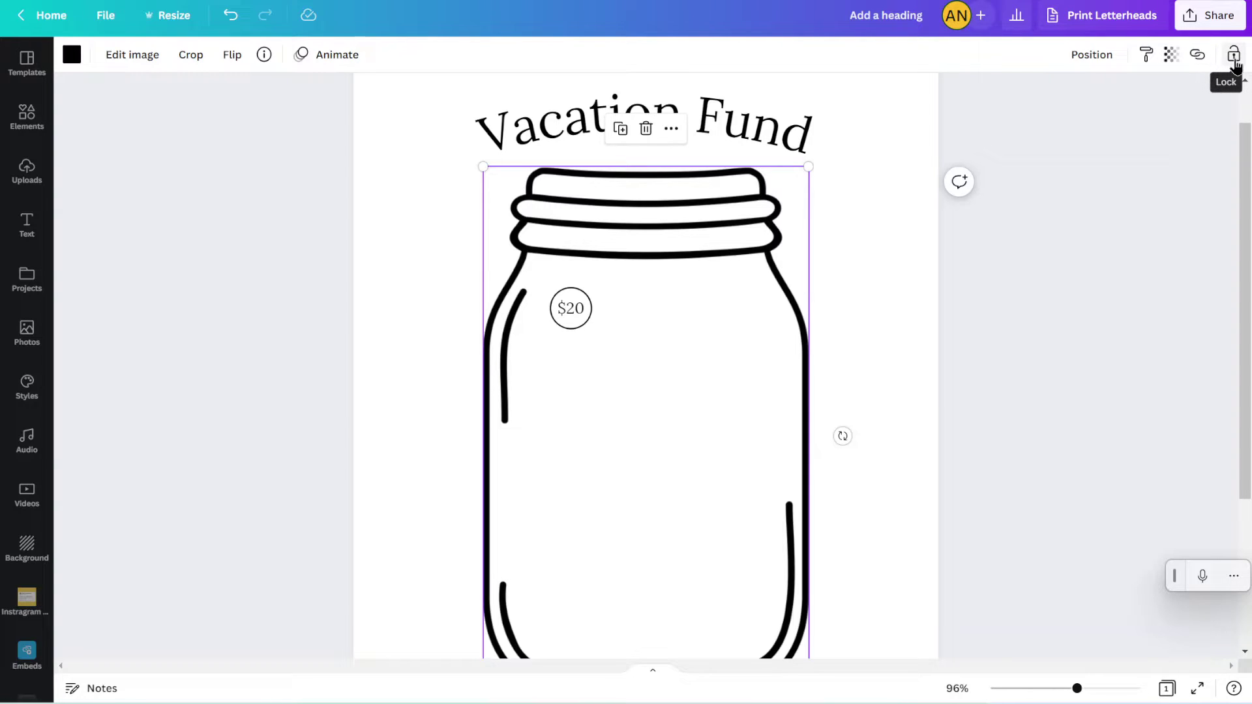
pyautogui.moveTo(900, 452); pyautogui.dragTo(499, 307)
pyautogui.press('Escape')
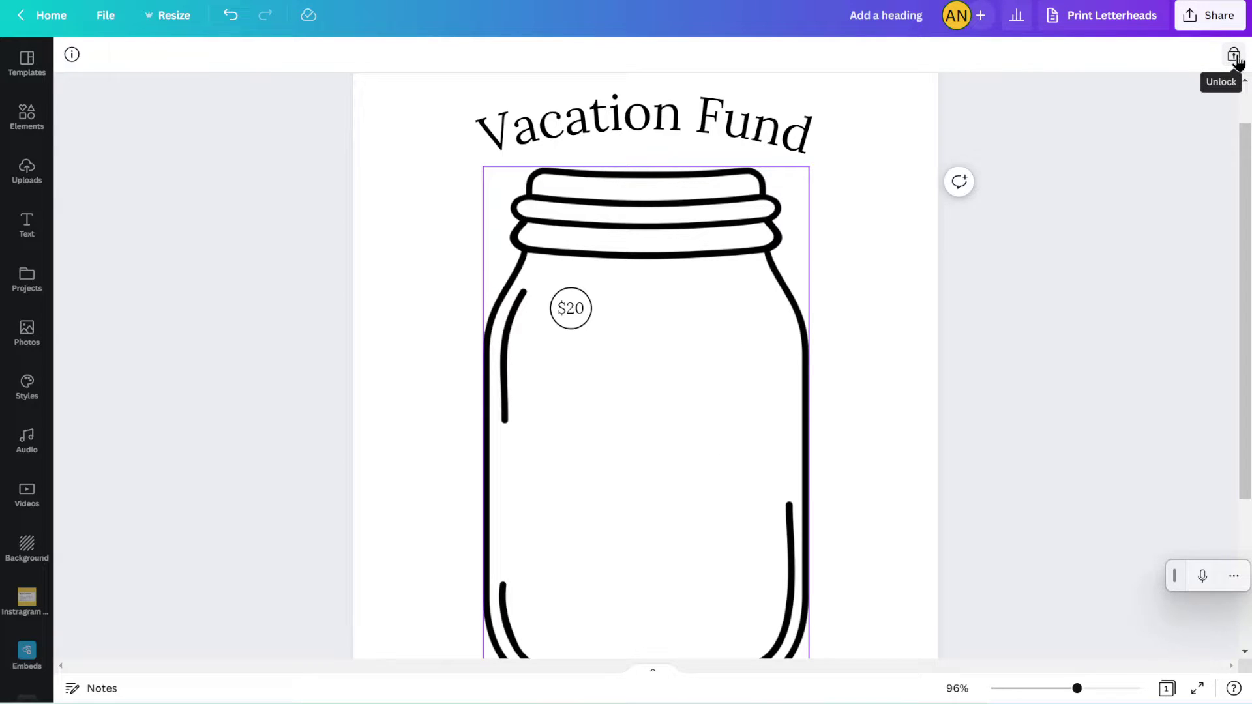
# Step: Copy the $20 coin with its label and place the copy up and right of the original
pyautogui.keyDown('ctrl'); pyautogui.scroll(5, 880, 394); pyautogui.keyUp('ctrl')
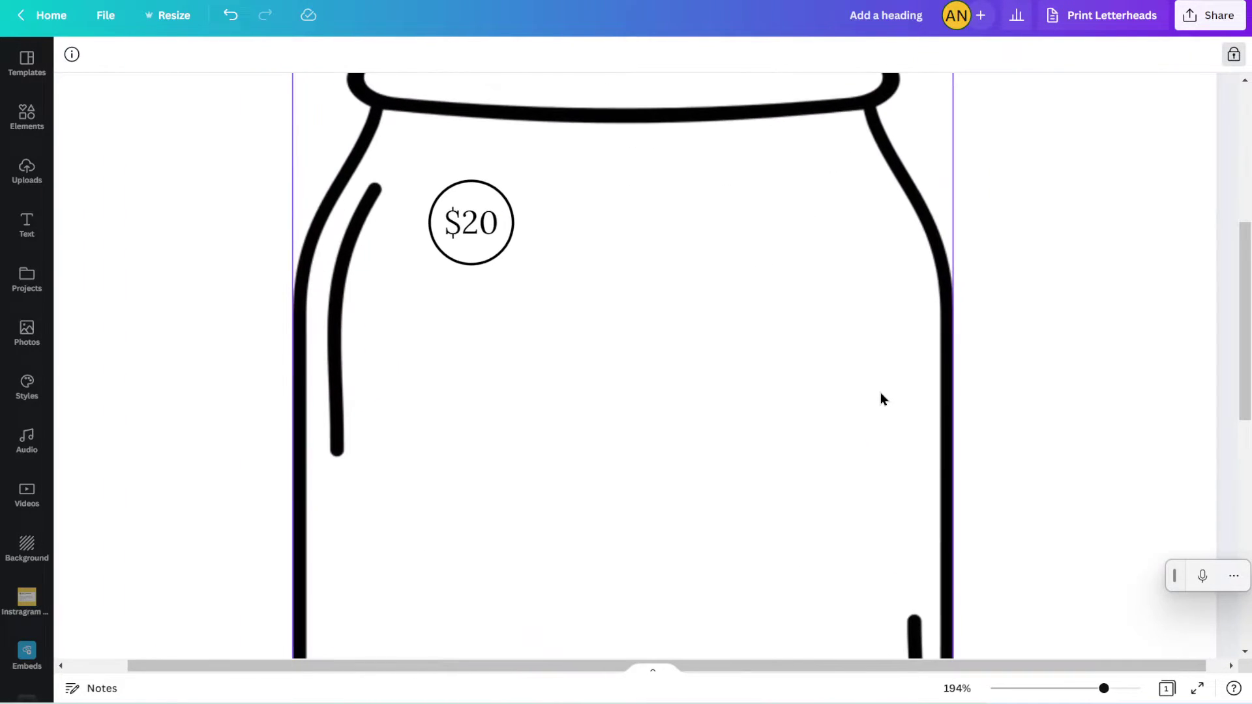
pyautogui.moveTo(597, 446); pyautogui.dragTo(413, 330)
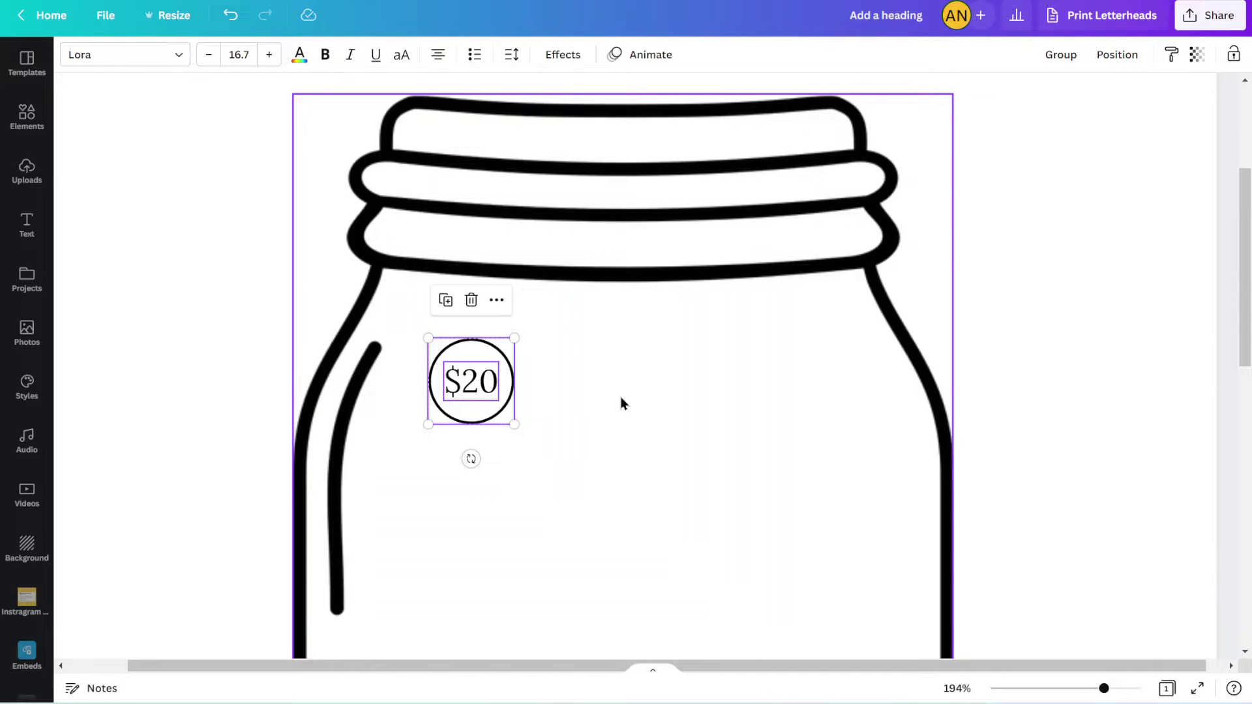
pyautogui.press('Escape')
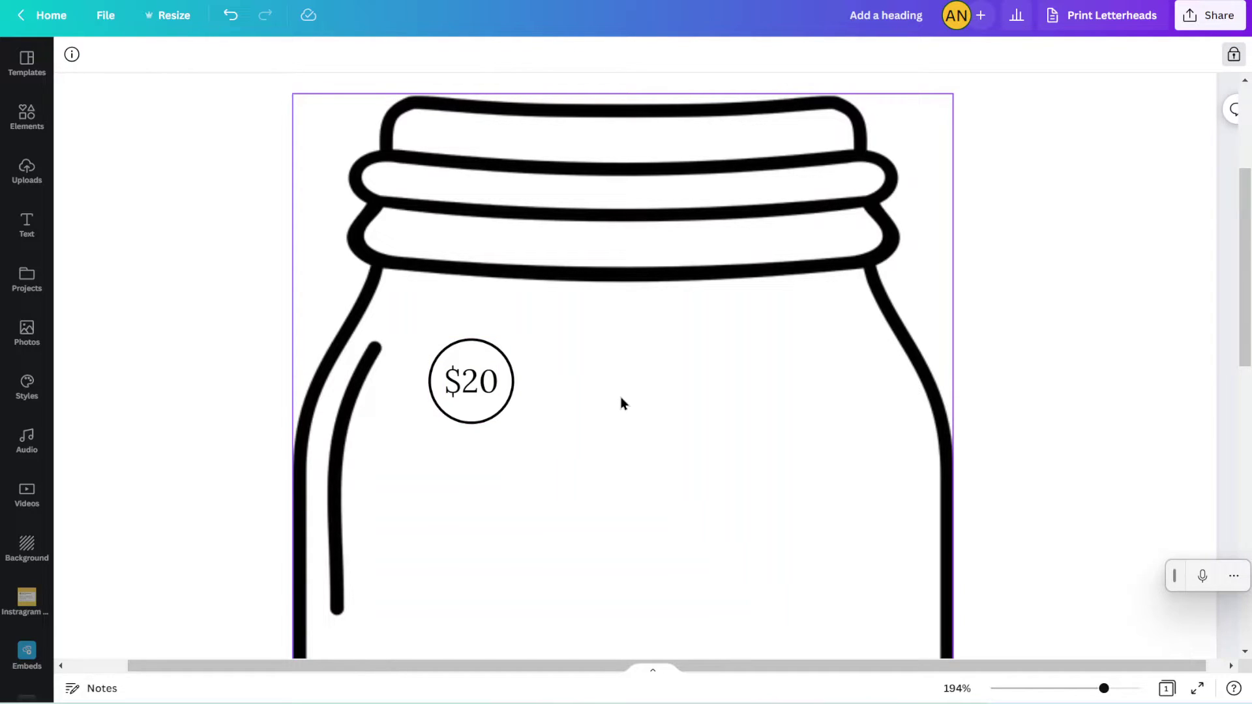
pyautogui.hotkey('ctrl', 'v')
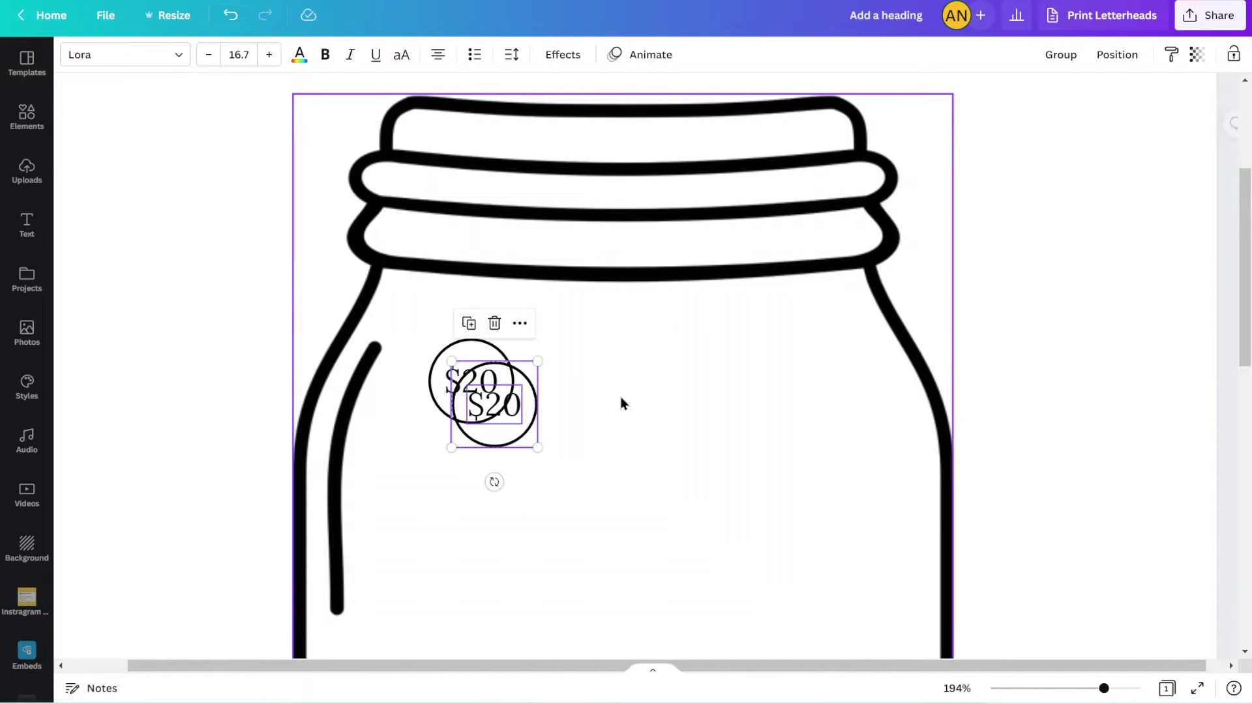
pyautogui.moveTo(510, 440); pyautogui.dragTo(601, 388)
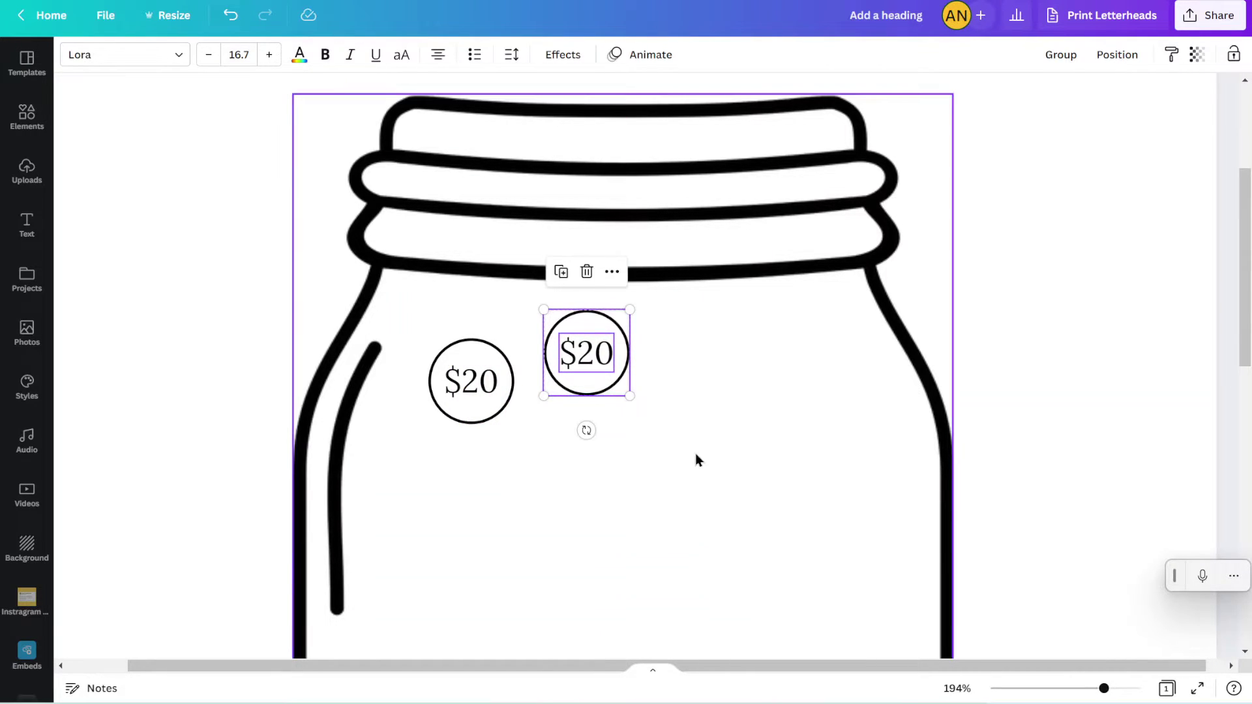
pyautogui.press('Escape')
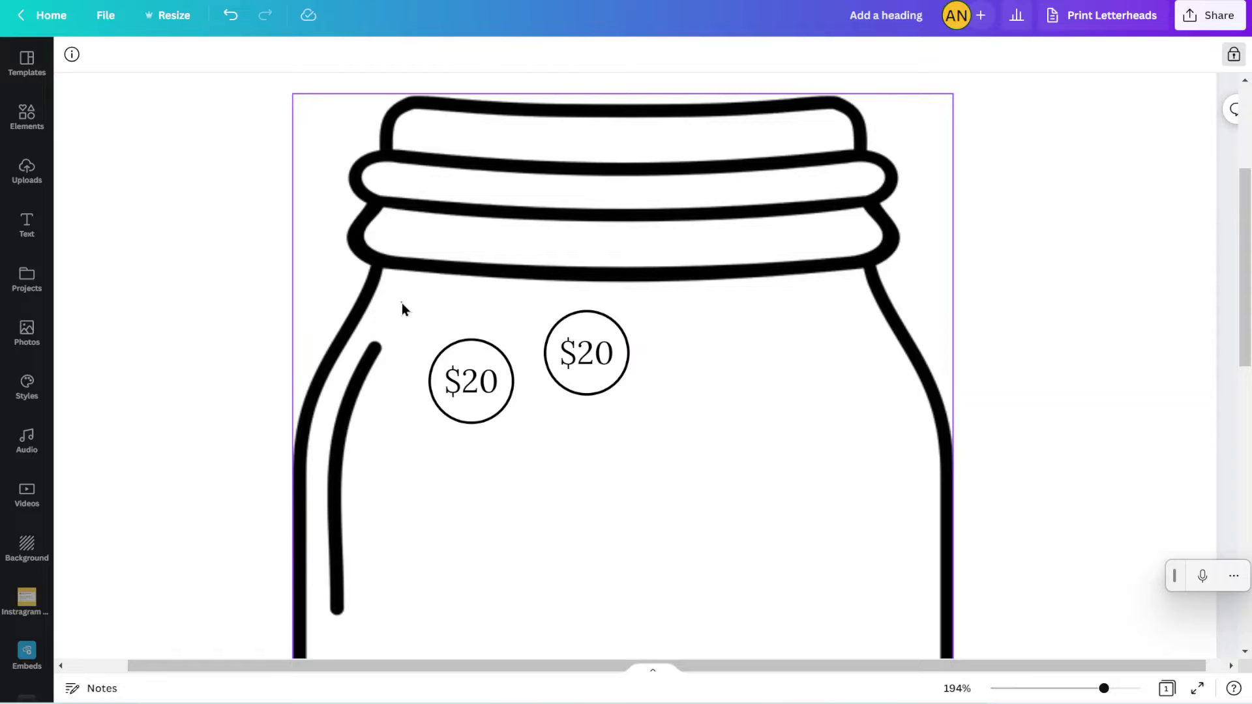
# Step: Duplicate the two coins into a row of four $20 coins centred in the jar
pyautogui.moveTo(402, 309); pyautogui.dragTo(678, 440)
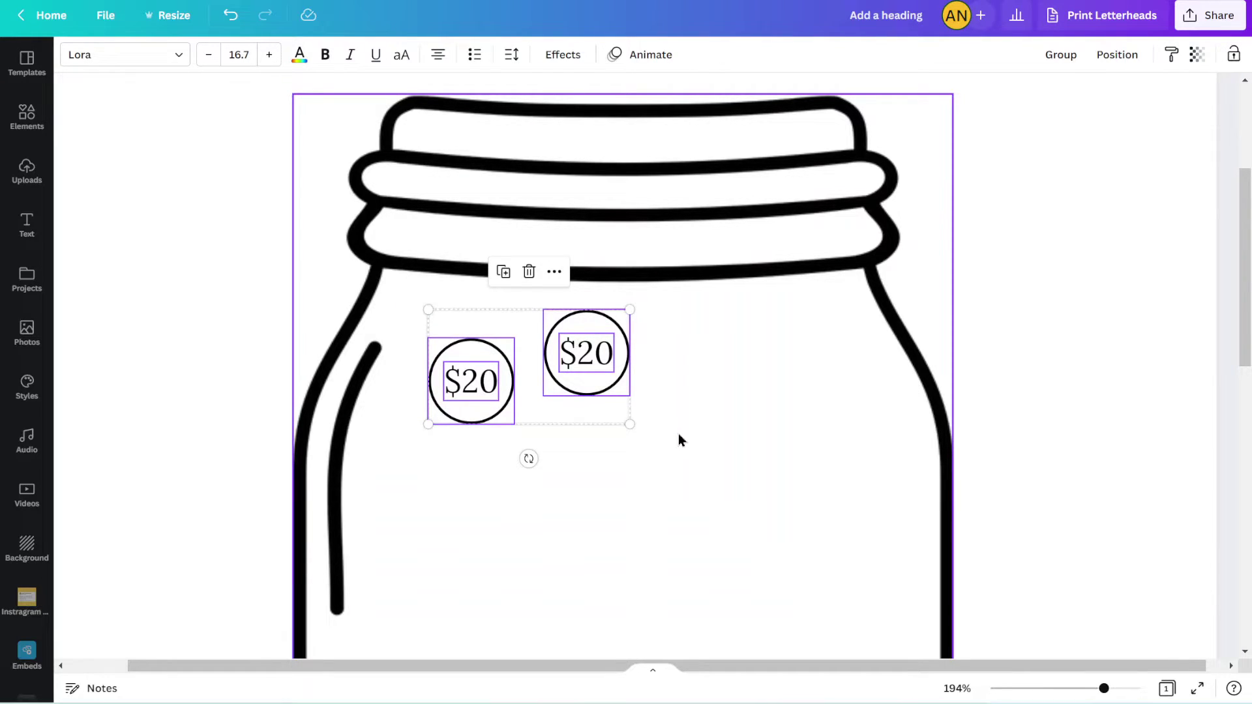
pyautogui.hotkey('ctrl', 'd')
pyautogui.moveTo(586, 401); pyautogui.dragTo(783, 401)
pyautogui.moveTo(886, 483); pyautogui.dragTo(503, 383)
pyautogui.moveTo(593, 382); pyautogui.dragTo(591, 382)
pyautogui.click(588, 541)
# Step: Duplicate the row of four coins to make a second row below it
pyautogui.scroll(-1, 588, 542)
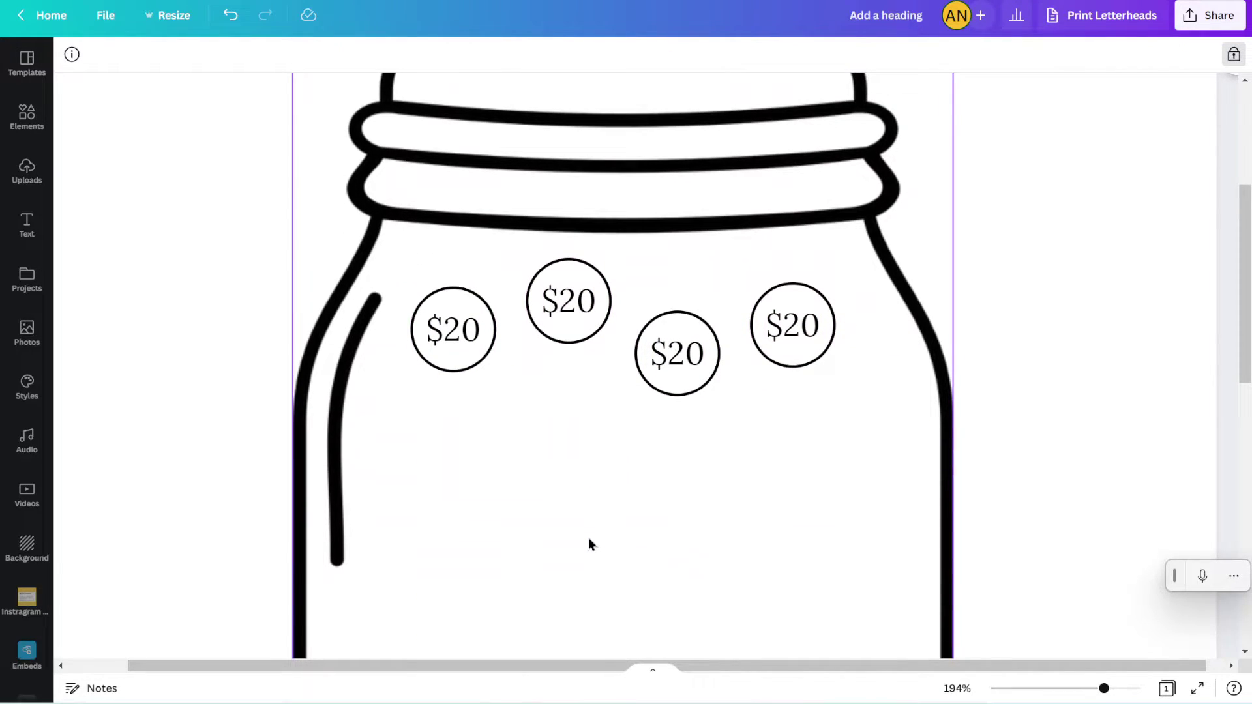
pyautogui.moveTo(874, 428); pyautogui.dragTo(443, 314)
pyautogui.hotkey('ctrl', 'd')
pyautogui.moveTo(532, 340); pyautogui.dragTo(548, 453)
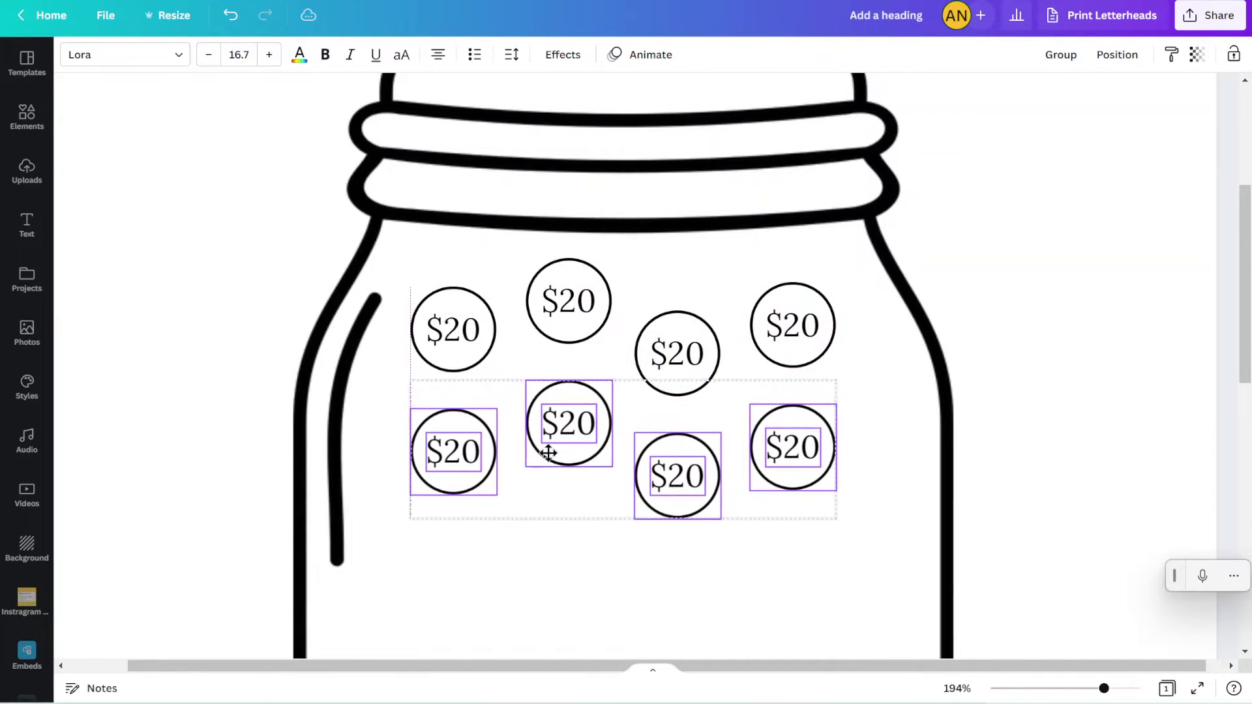
pyautogui.click(535, 561)
# Step: Duplicate the coin rows twice more to fill the jar down to six rows
pyautogui.scroll(-3, 535, 561)
pyautogui.moveTo(878, 429); pyautogui.dragTo(433, 106)
pyautogui.hotkey('ctrl', 'd')
pyautogui.moveTo(624, 285); pyautogui.dragTo(606, 500)
pyautogui.scroll(-4, 607, 502)
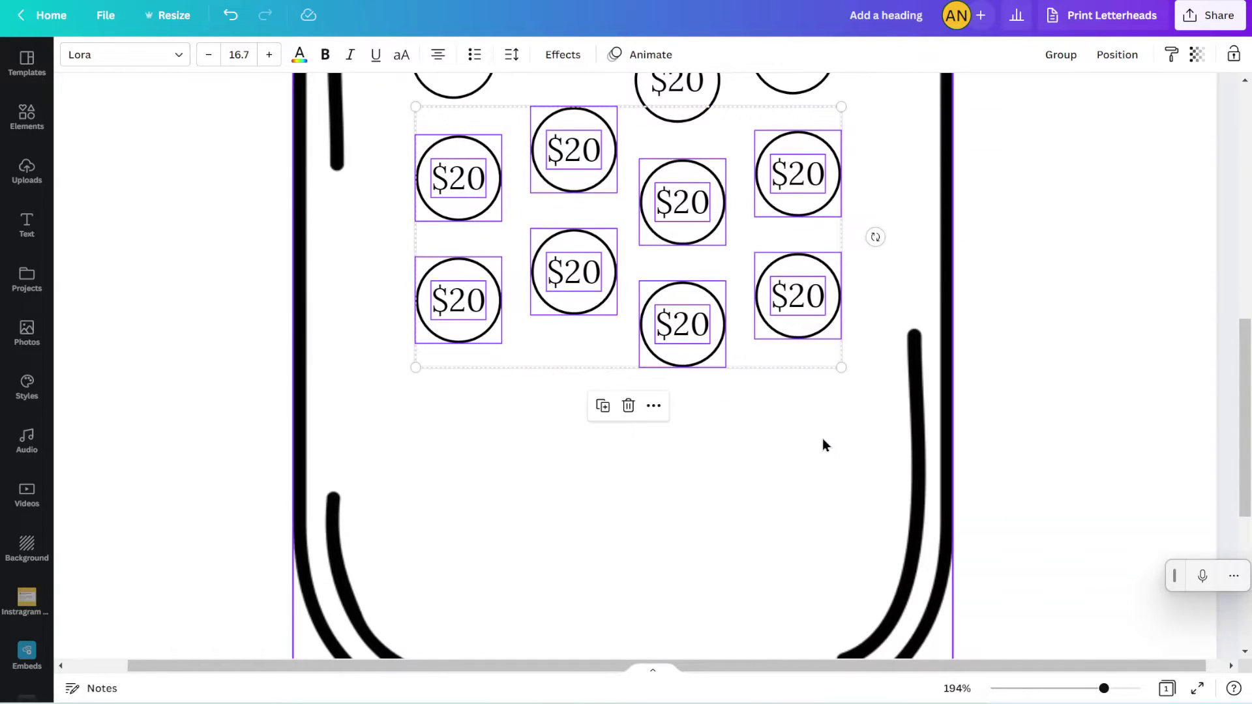
pyautogui.hotkey('ctrl', 'd')
pyautogui.moveTo(717, 117); pyautogui.dragTo(694, 579)
pyautogui.click(1051, 399)
pyautogui.scroll(-5, 1051, 399)
pyautogui.scroll(-5, 1053, 403)
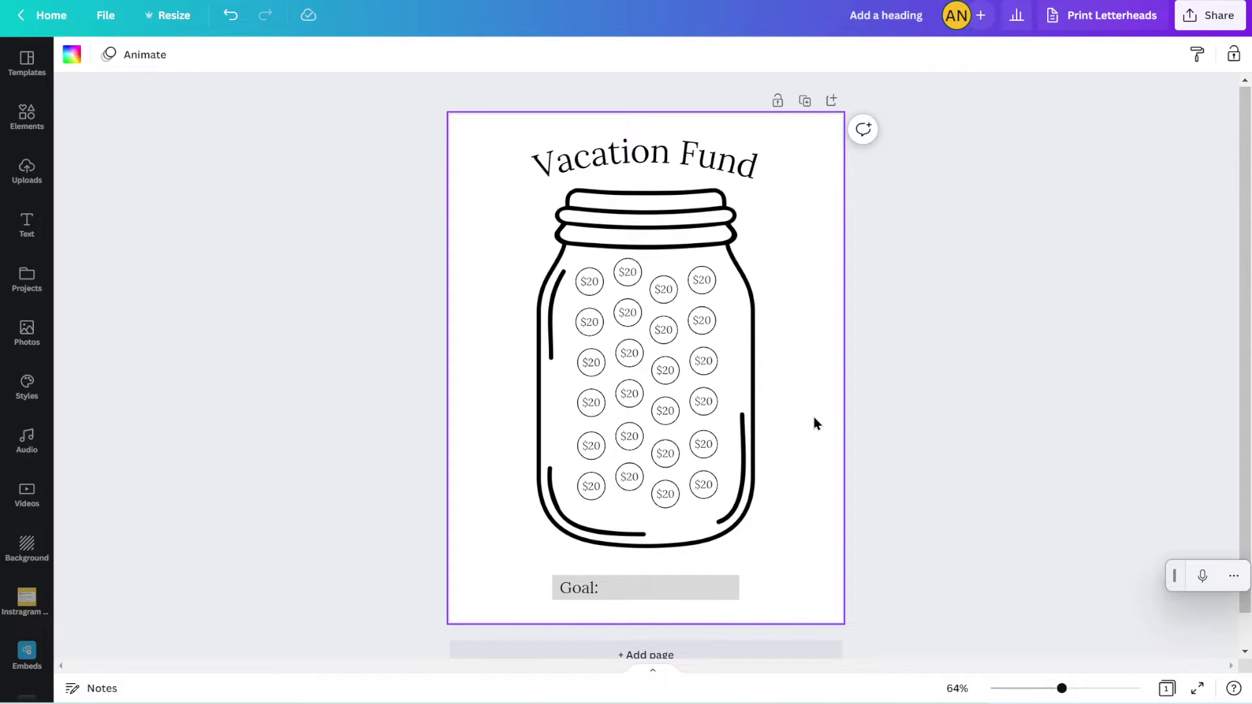
pyautogui.scroll(5, 814, 423)
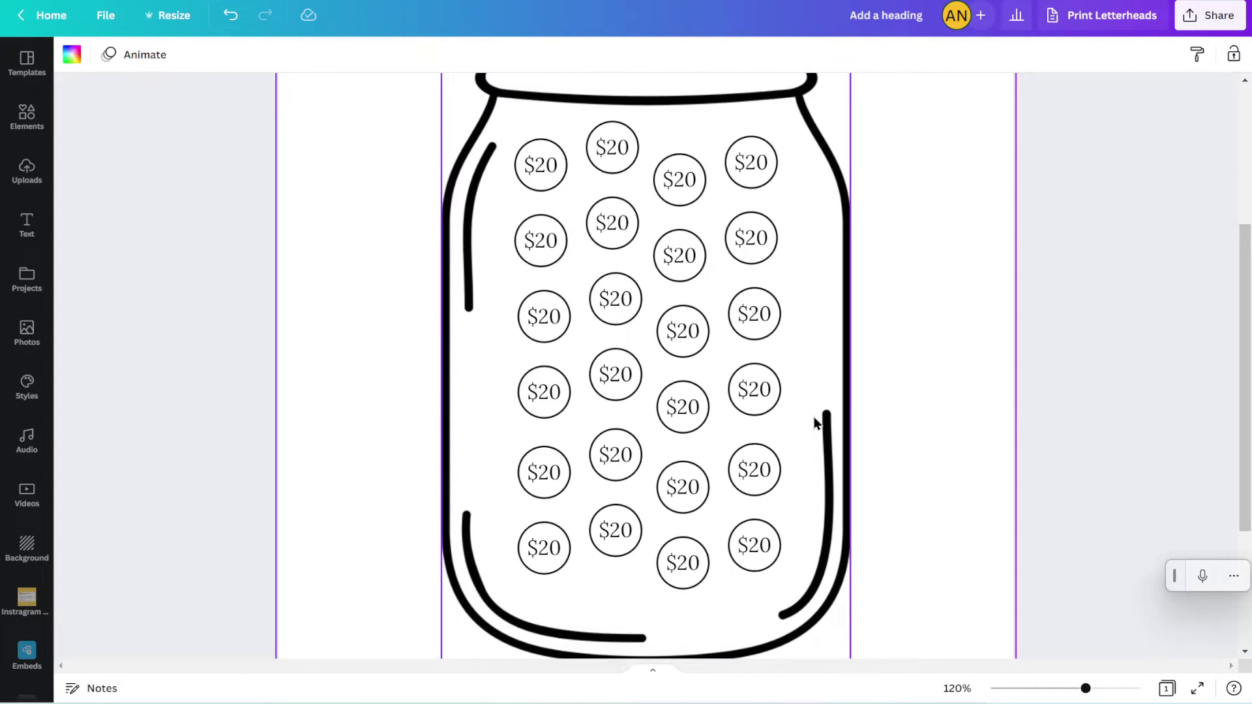
pyautogui.scroll(3, 814, 418)
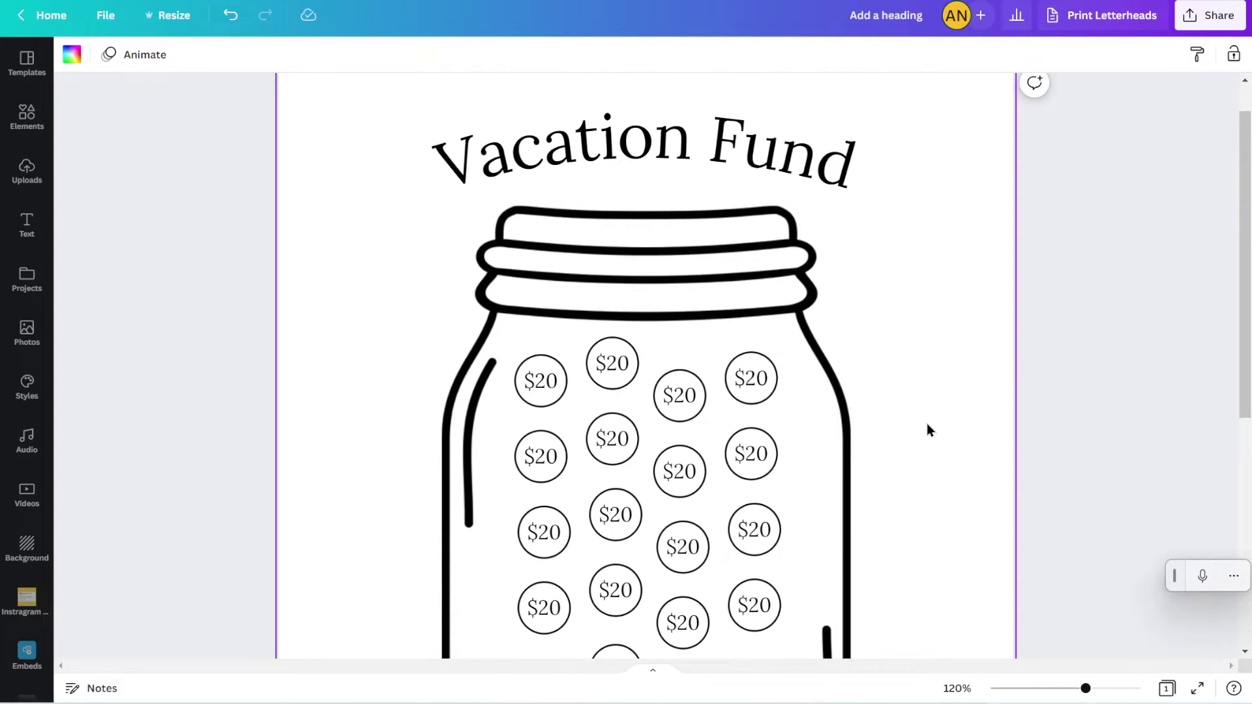
pyautogui.scroll(1, 929, 430)
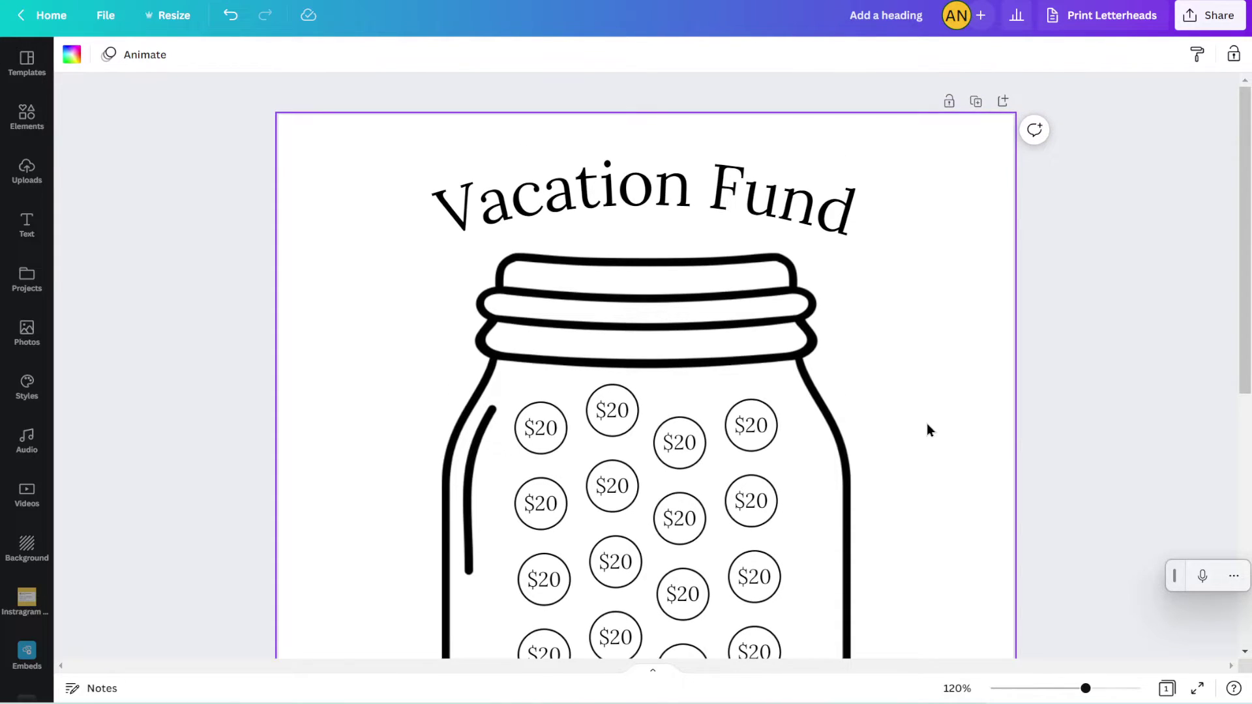
pyautogui.scroll(-5, 929, 429)
pyautogui.click(541, 529)
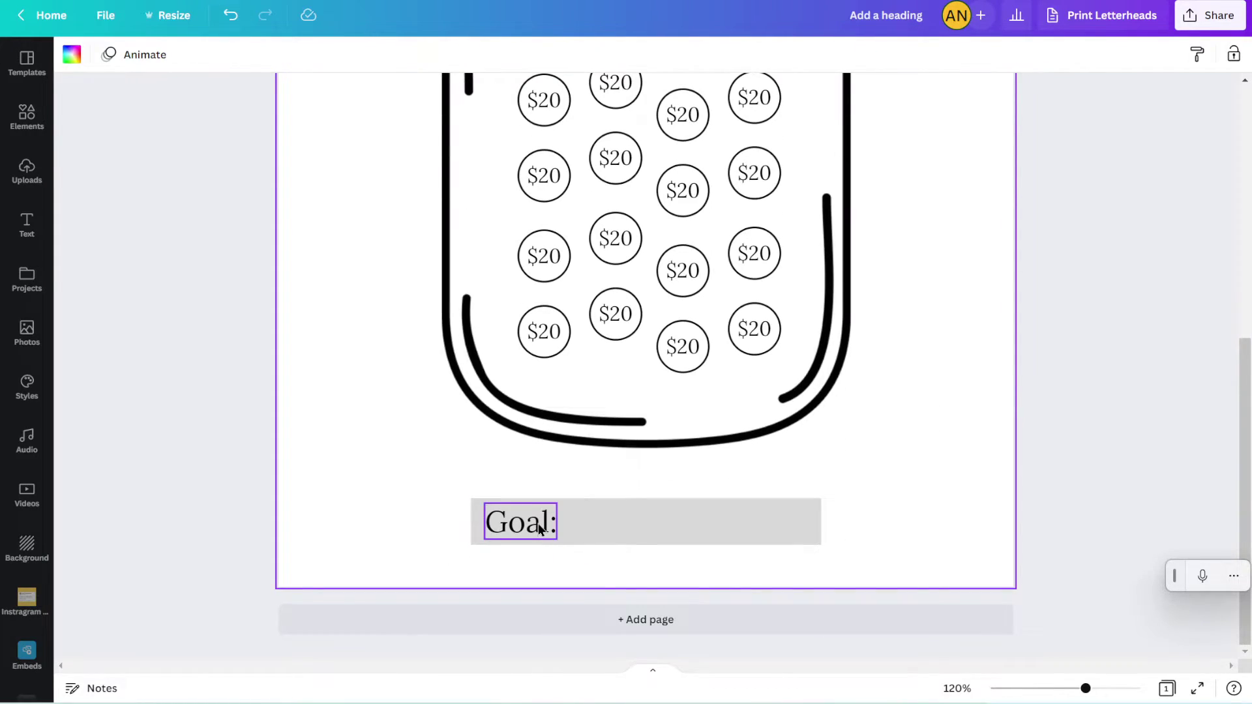
pyautogui.hotkey('ctrl', 'd')
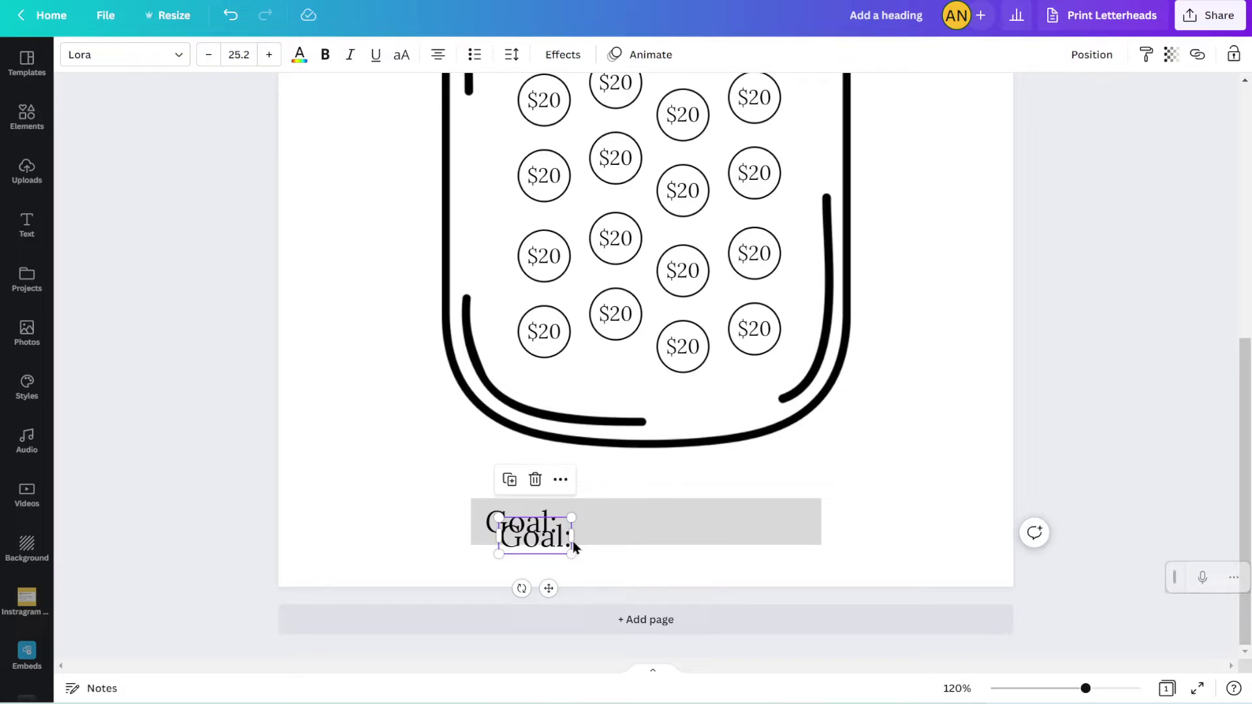
pyautogui.moveTo(573, 545); pyautogui.dragTo(706, 578)
pyautogui.doubleClick(668, 564)
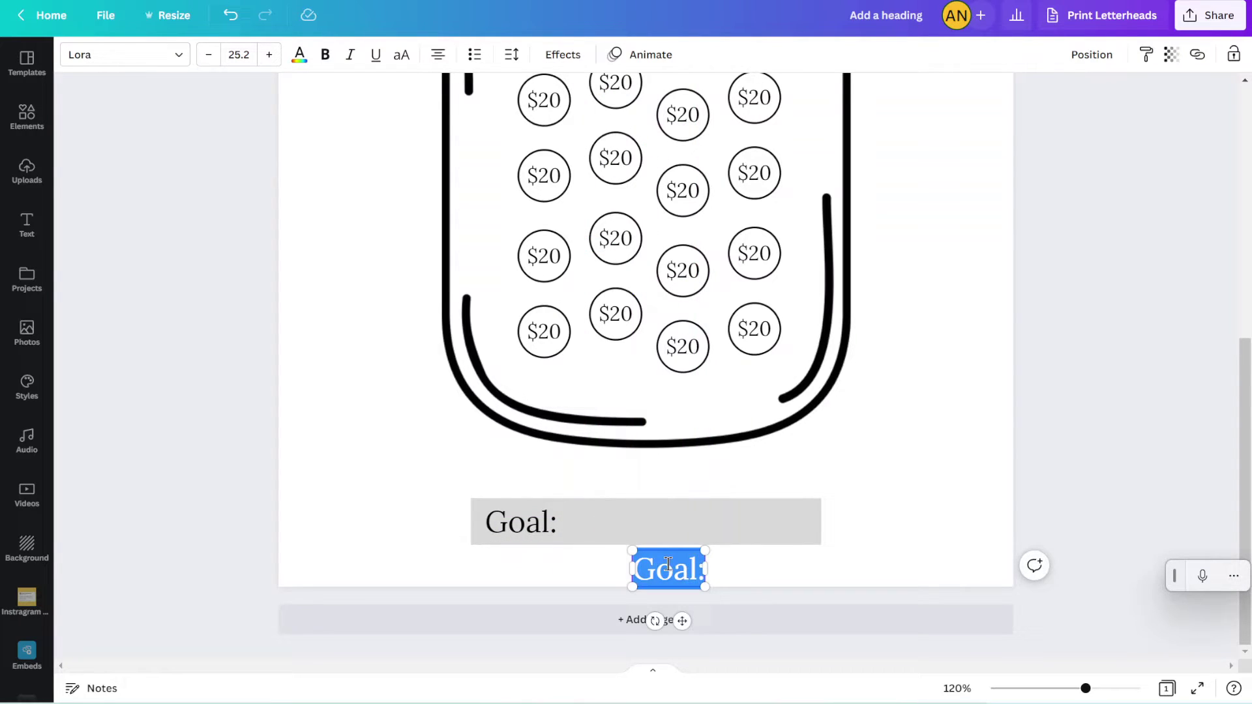
pyautogui.write('www.yourwe')
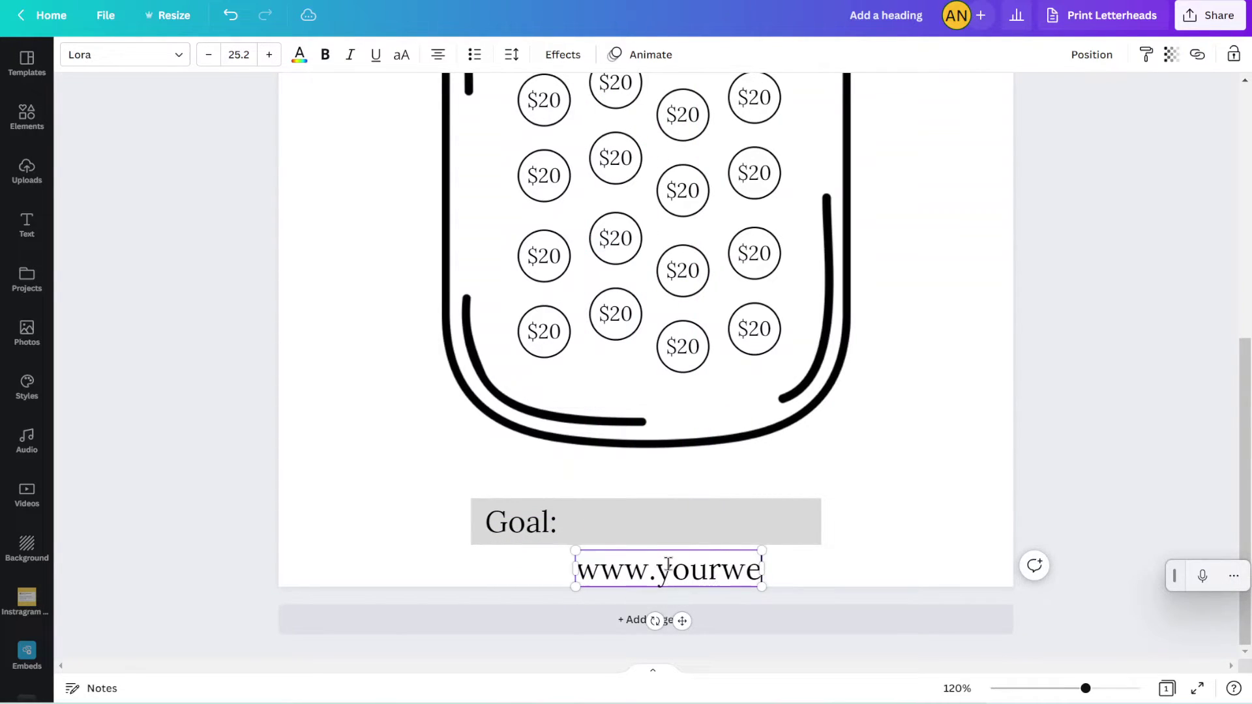
pyautogui.write('bsite.com')
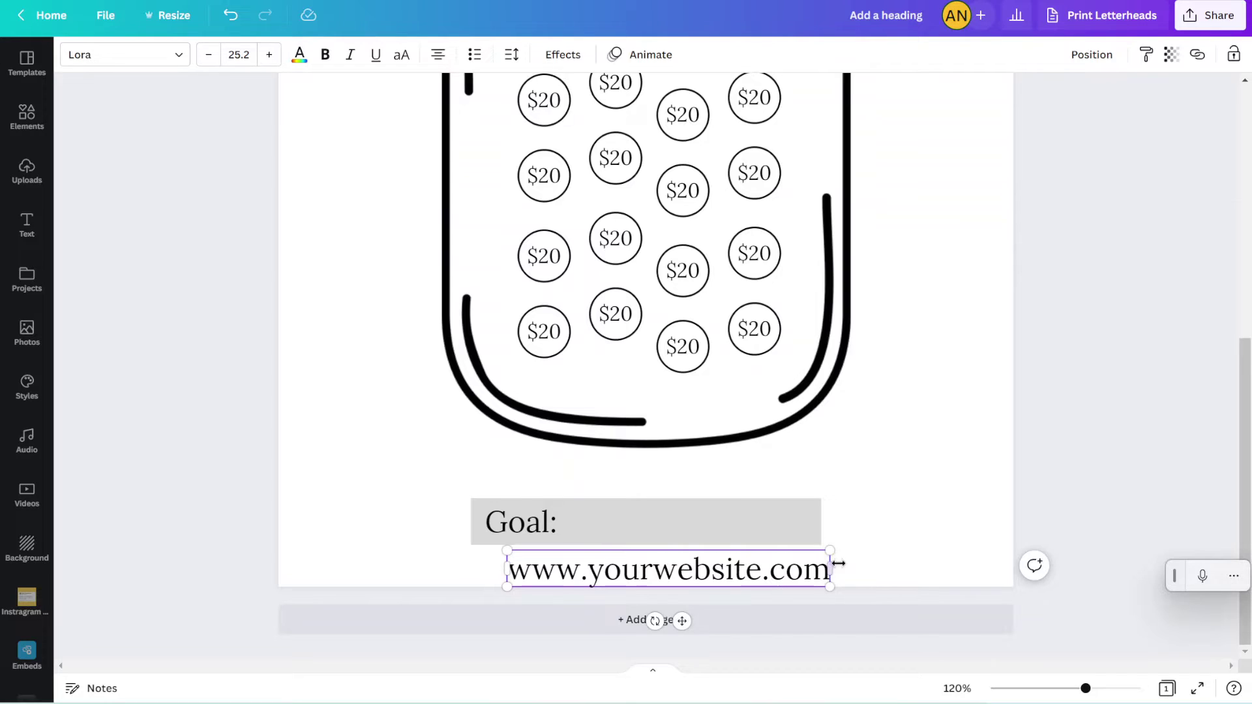
pyautogui.moveTo(830, 547); pyautogui.dragTo(733, 575)
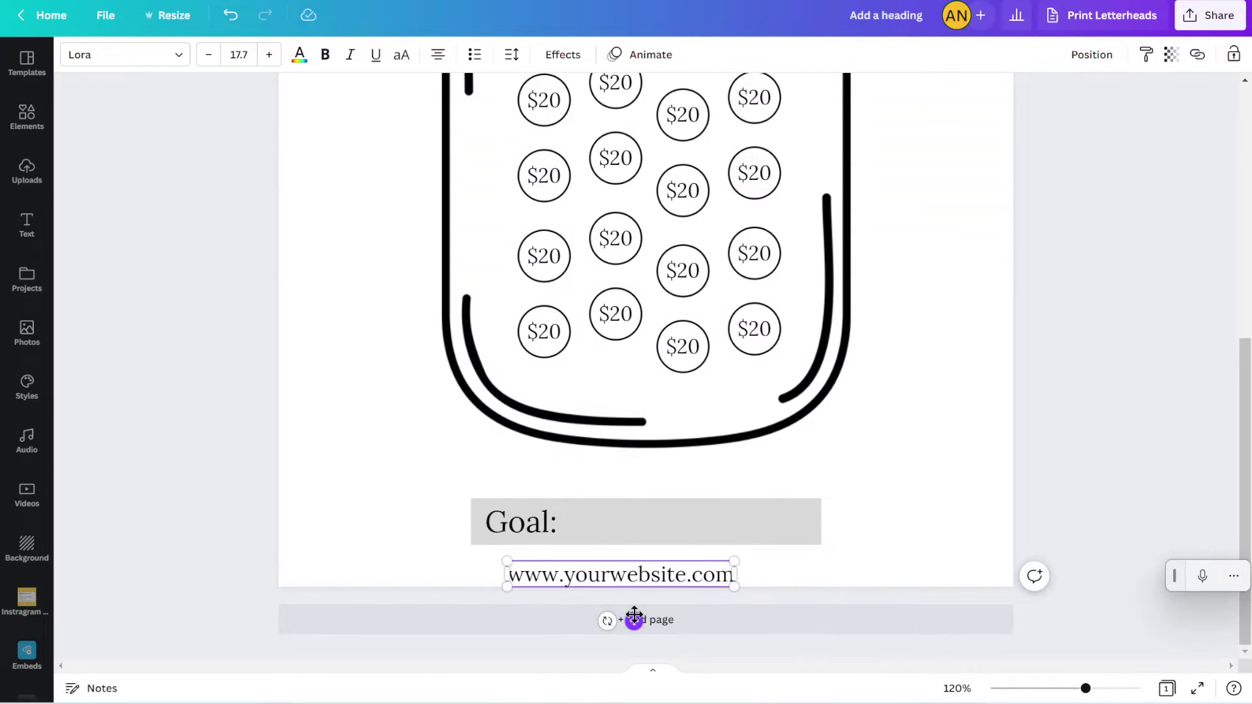
pyautogui.moveTo(635, 618); pyautogui.dragTo(657, 601)
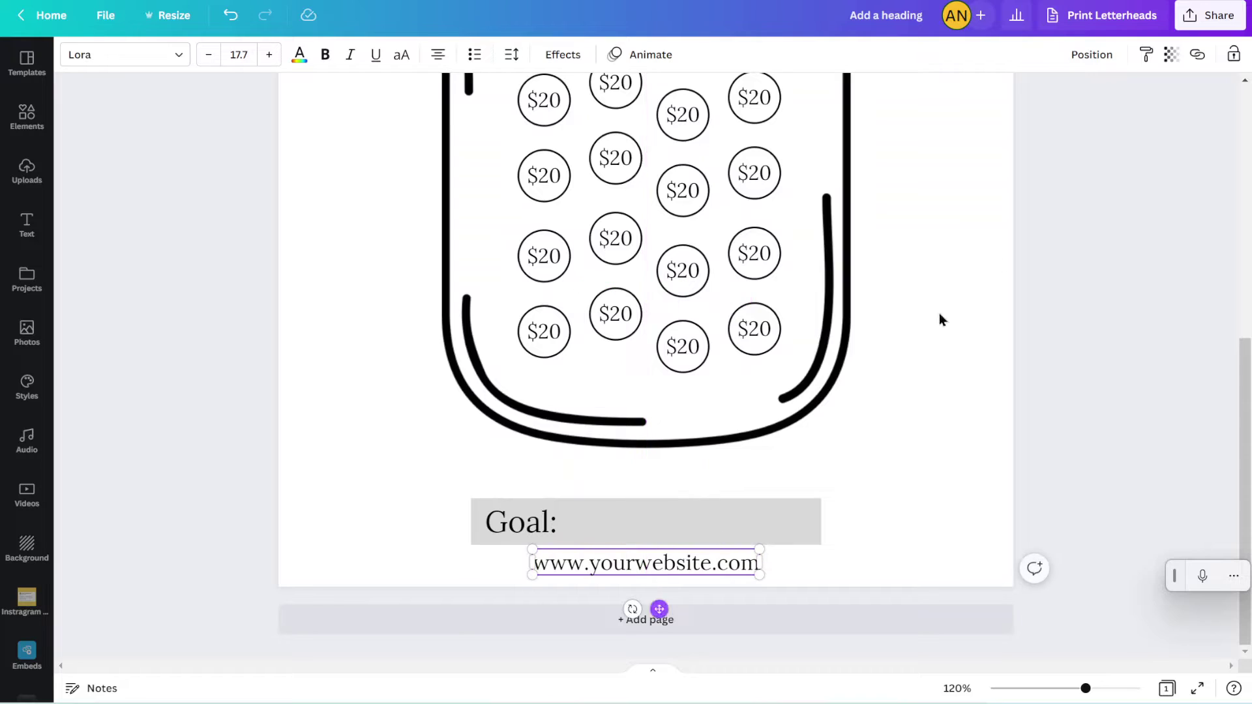
# Step: Set the website text's transparency to 19 and raise the grey Goal box slightly
pyautogui.click(1172, 56)
pyautogui.moveTo(1163, 122); pyautogui.dragTo(1045, 129)
pyautogui.click(890, 373)
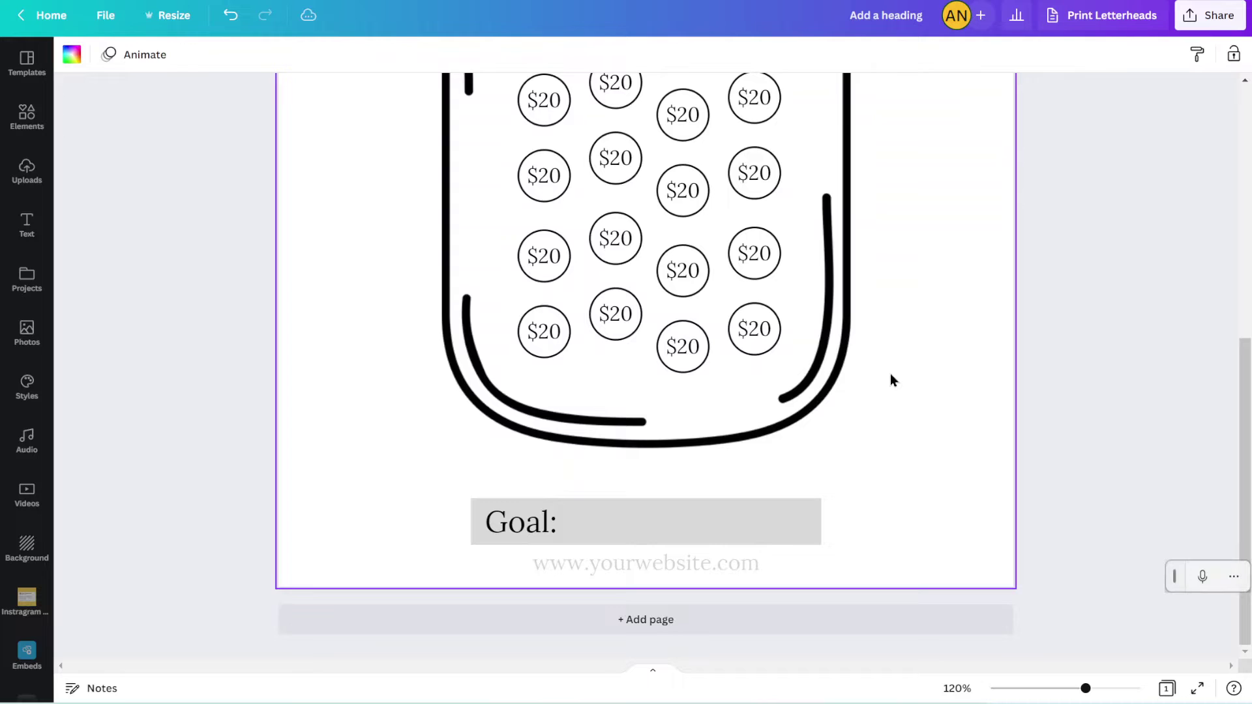
pyautogui.click(521, 530)
pyautogui.moveTo(522, 530); pyautogui.dragTo(521, 512)
pyautogui.click(405, 490)
pyautogui.scroll(6, 405, 490)
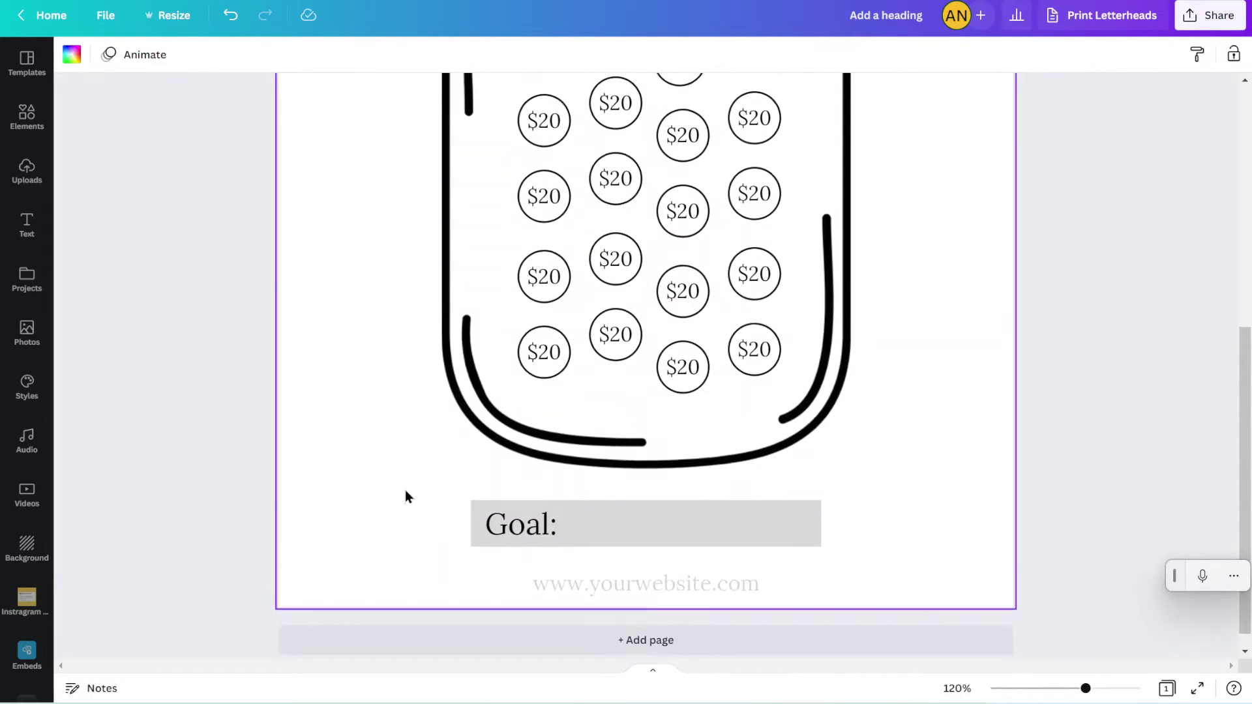
pyautogui.scroll(-5, 404, 491)
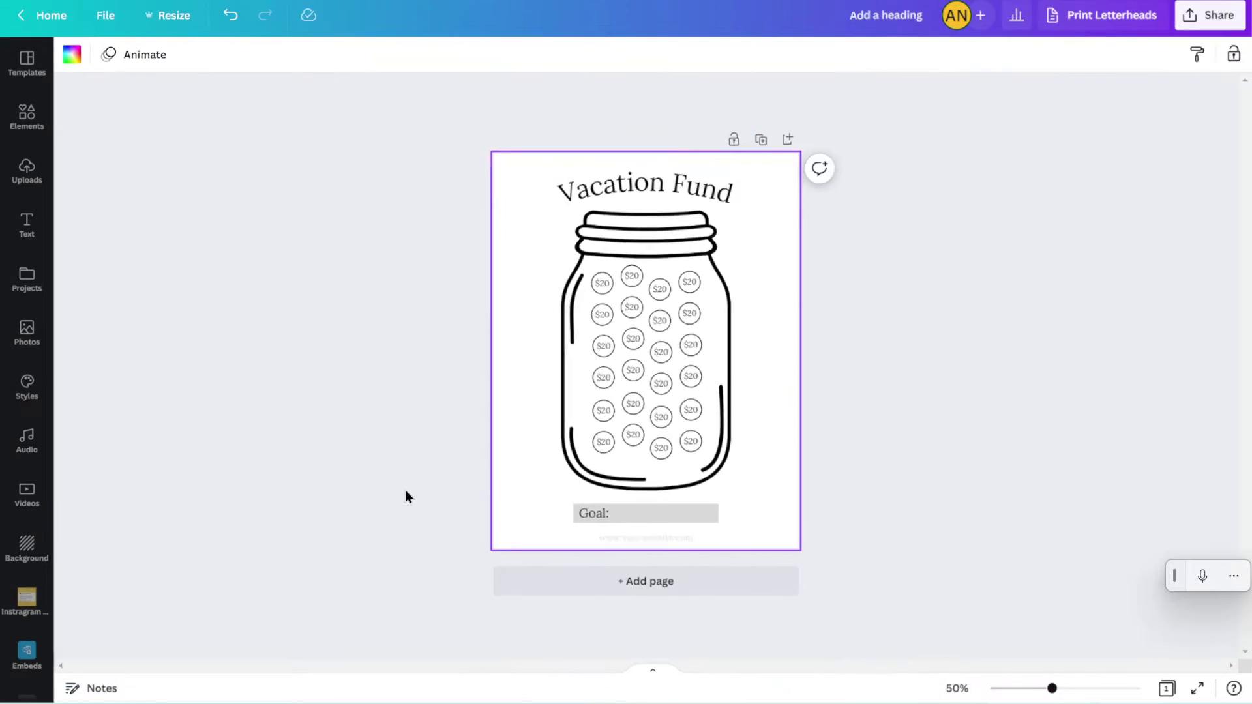
# Step: Search Elements for 'stars' and add a small sparkle beside the jar lid
pyautogui.scroll(-3, 405, 490)
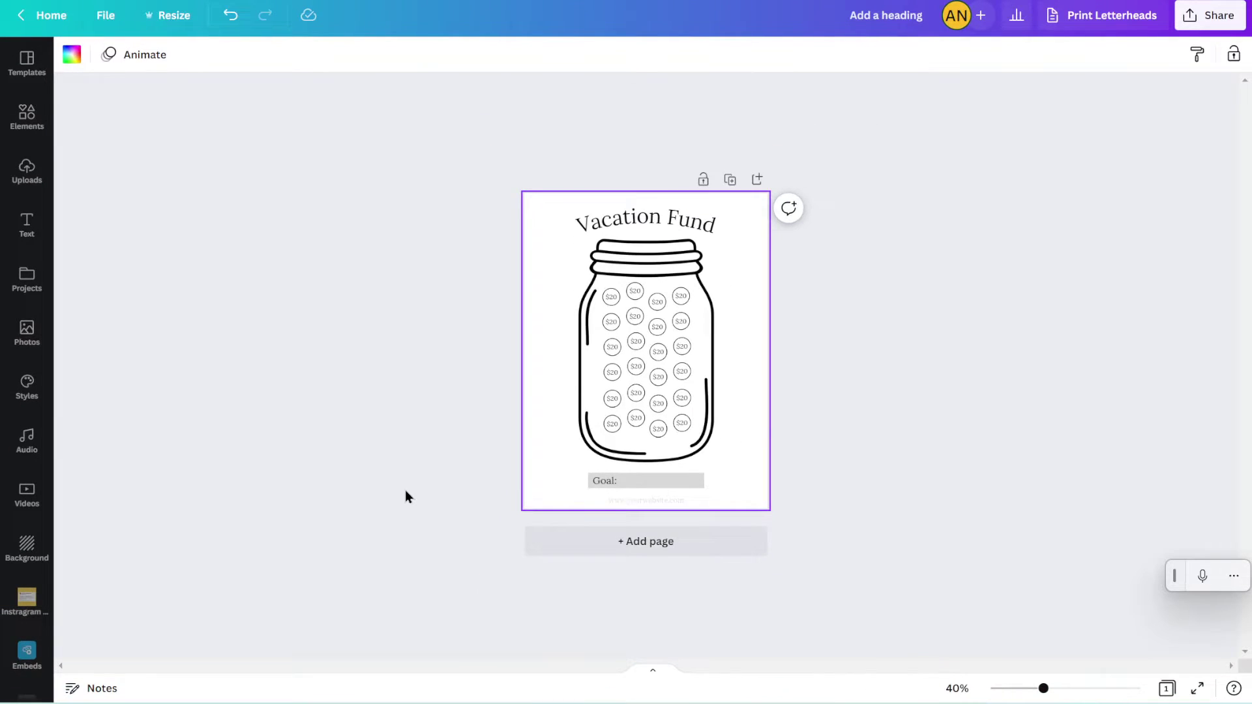
pyautogui.click(27, 116)
pyautogui.click(234, 63)
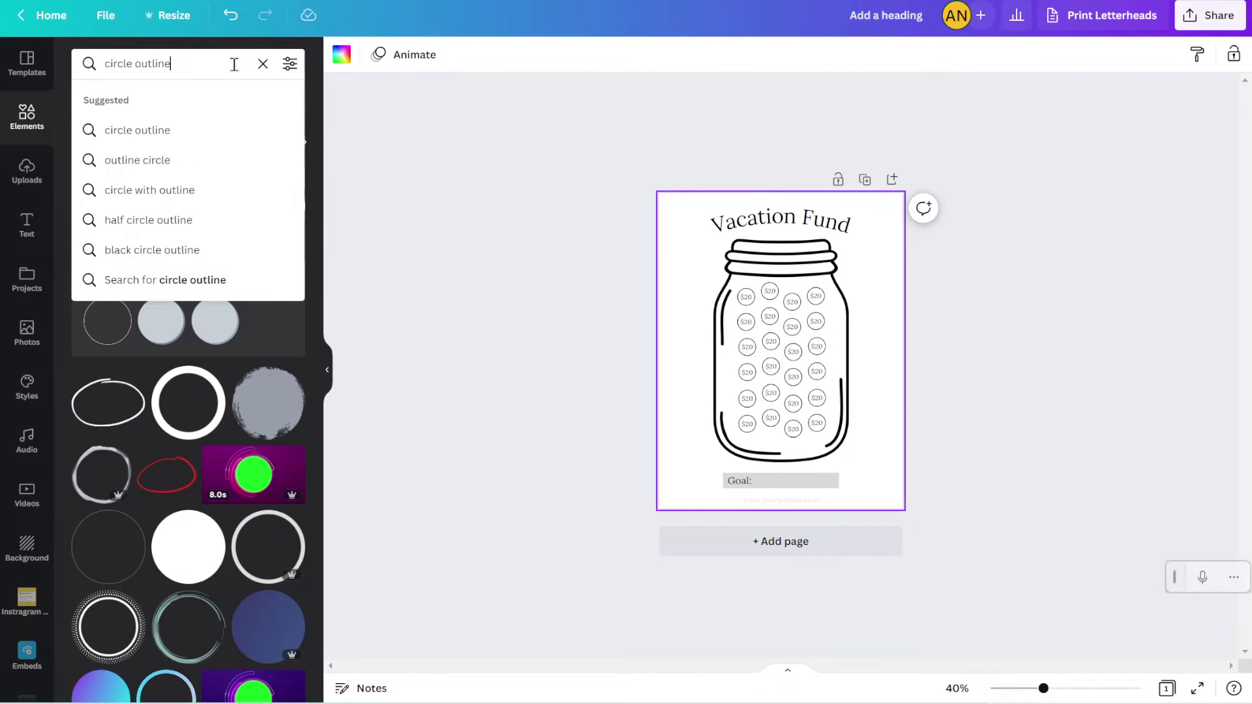
pyautogui.write('stars')
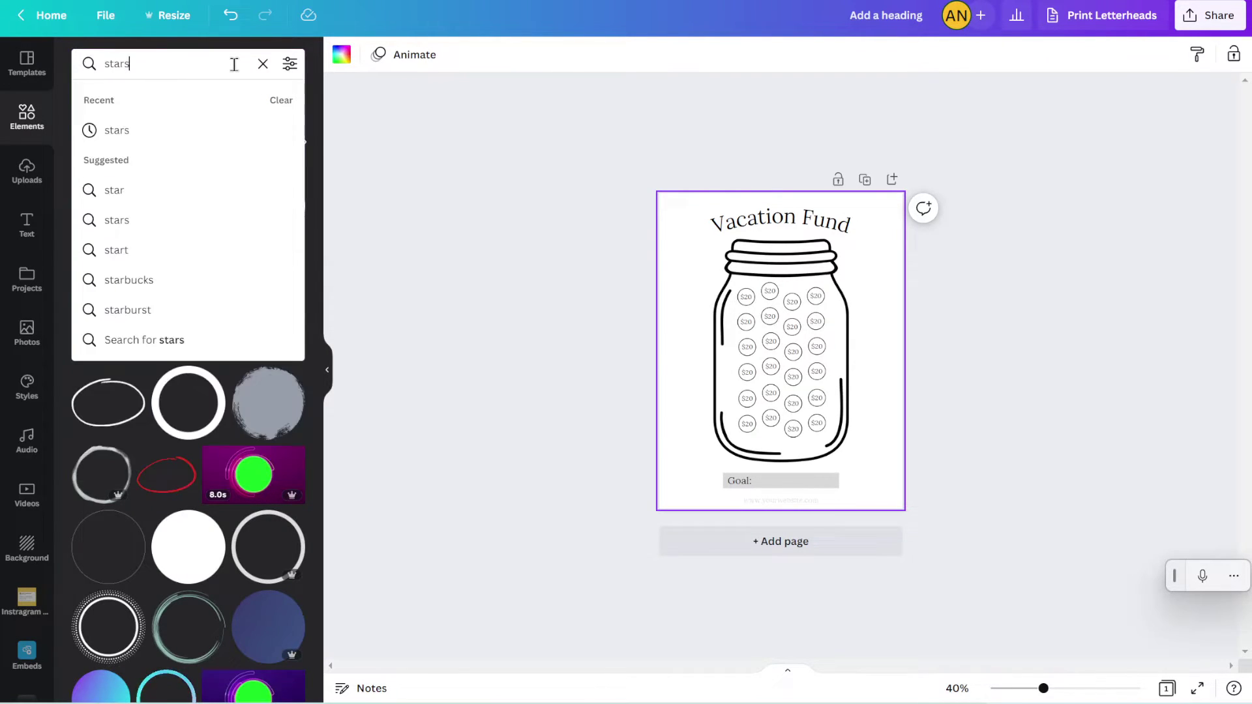
pyautogui.press('Return')
pyautogui.click(102, 205)
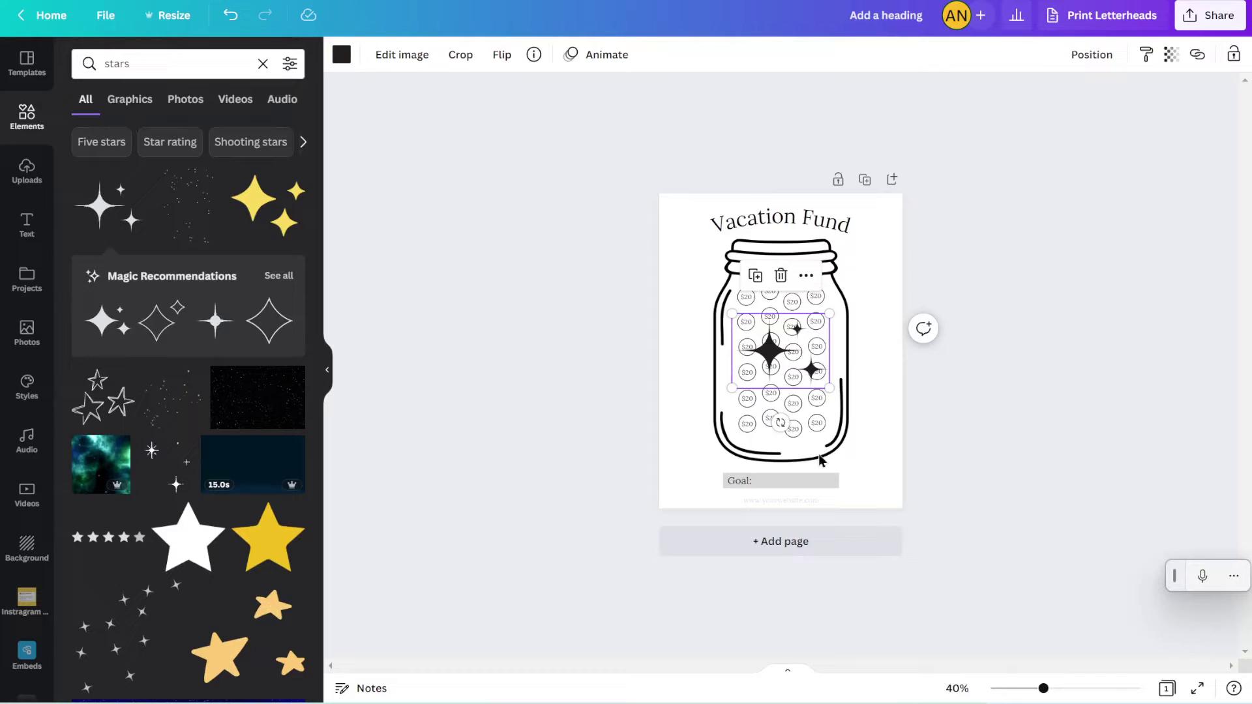
pyautogui.moveTo(827, 390); pyautogui.dragTo(864, 261)
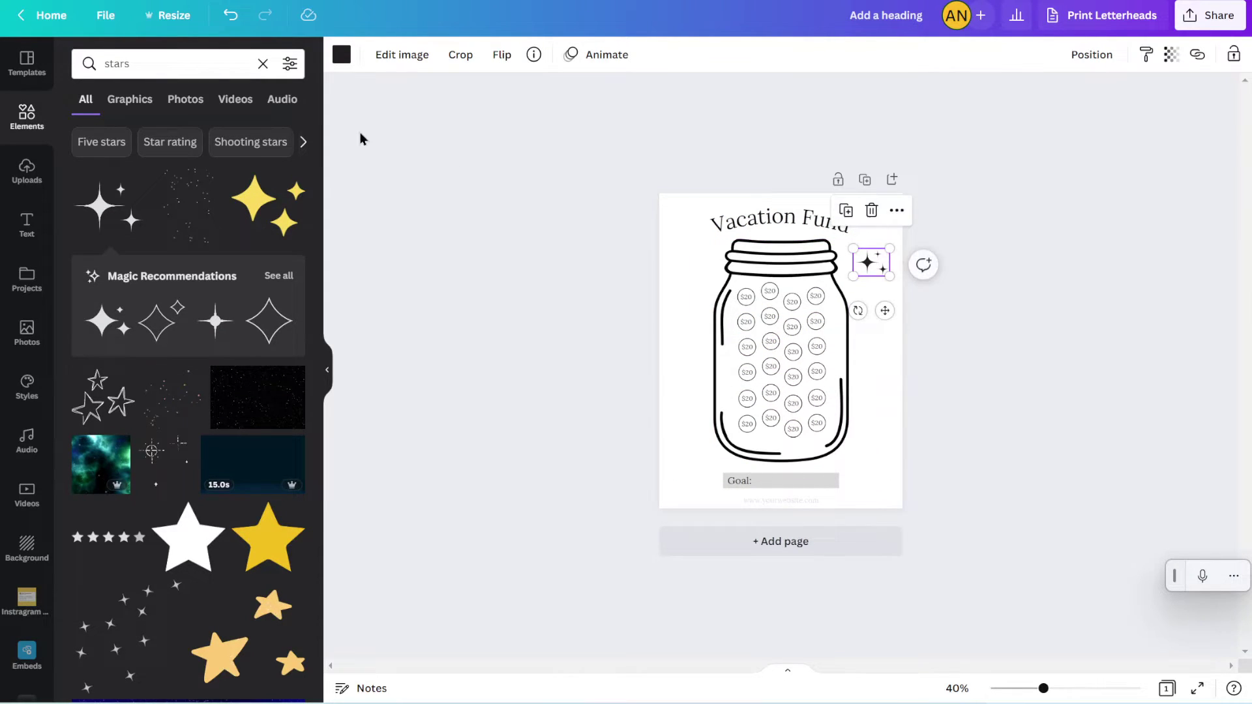
# Step: Recolour the sparkle beige and place a second copy on the left of the lid
pyautogui.click(341, 57)
pyautogui.click(125, 312)
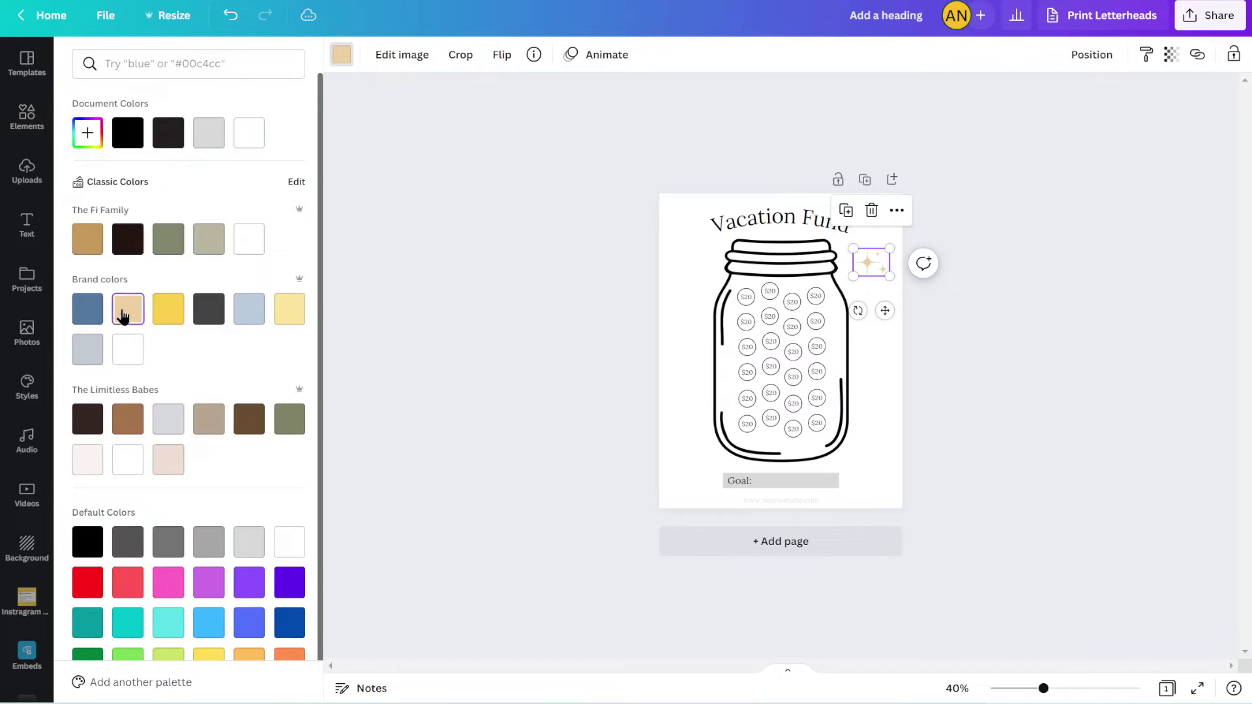
pyautogui.moveTo(871, 262); pyautogui.dragTo(875, 267)
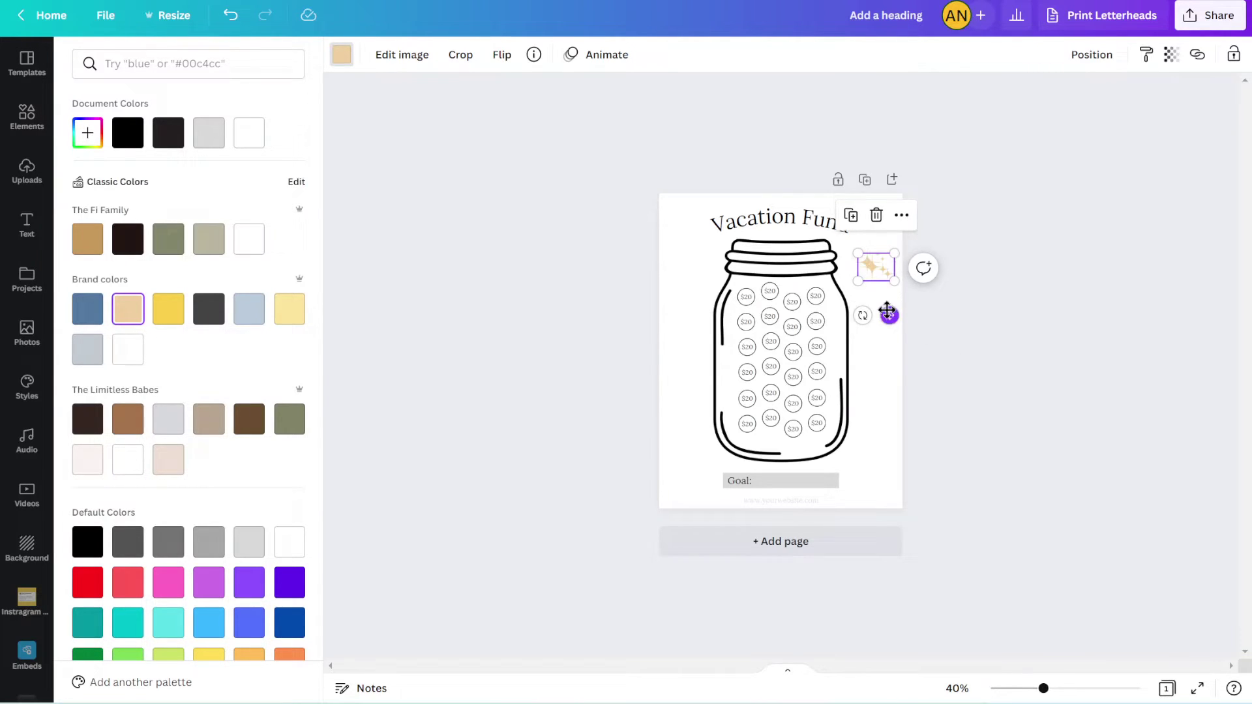
pyautogui.moveTo(887, 311); pyautogui.dragTo(699, 305)
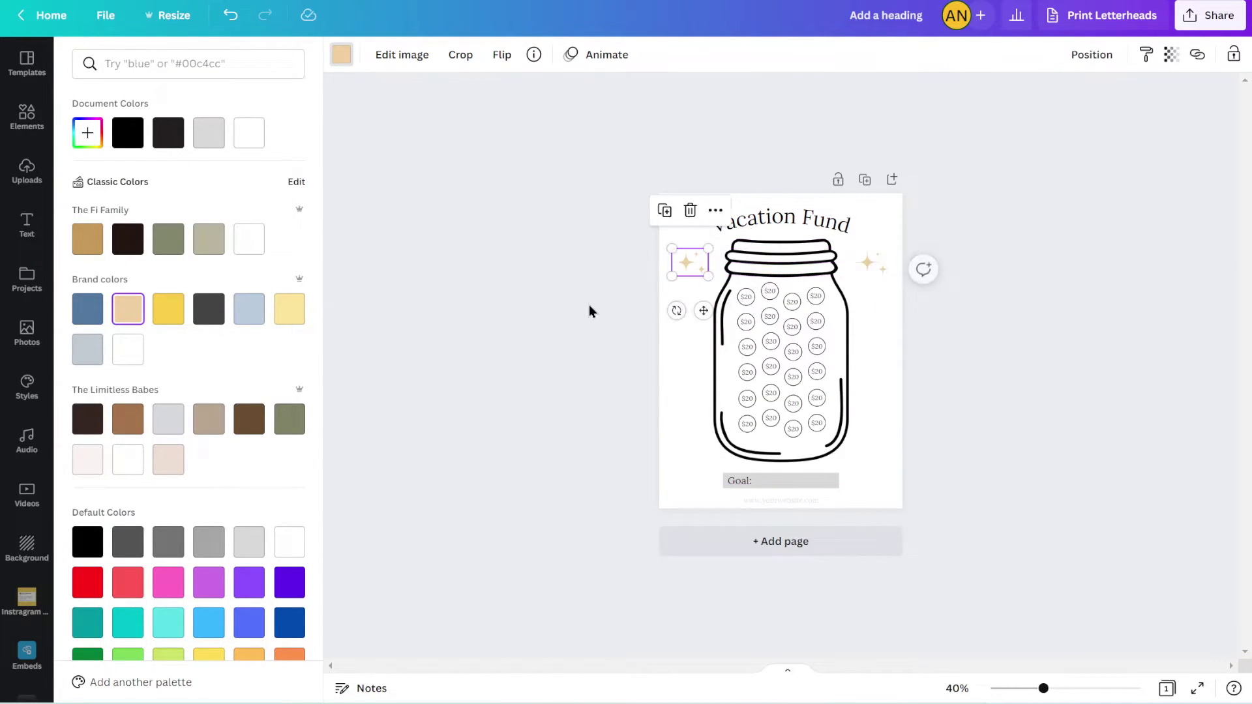
pyautogui.moveTo(1074, 694); pyautogui.dragTo(1081, 691)
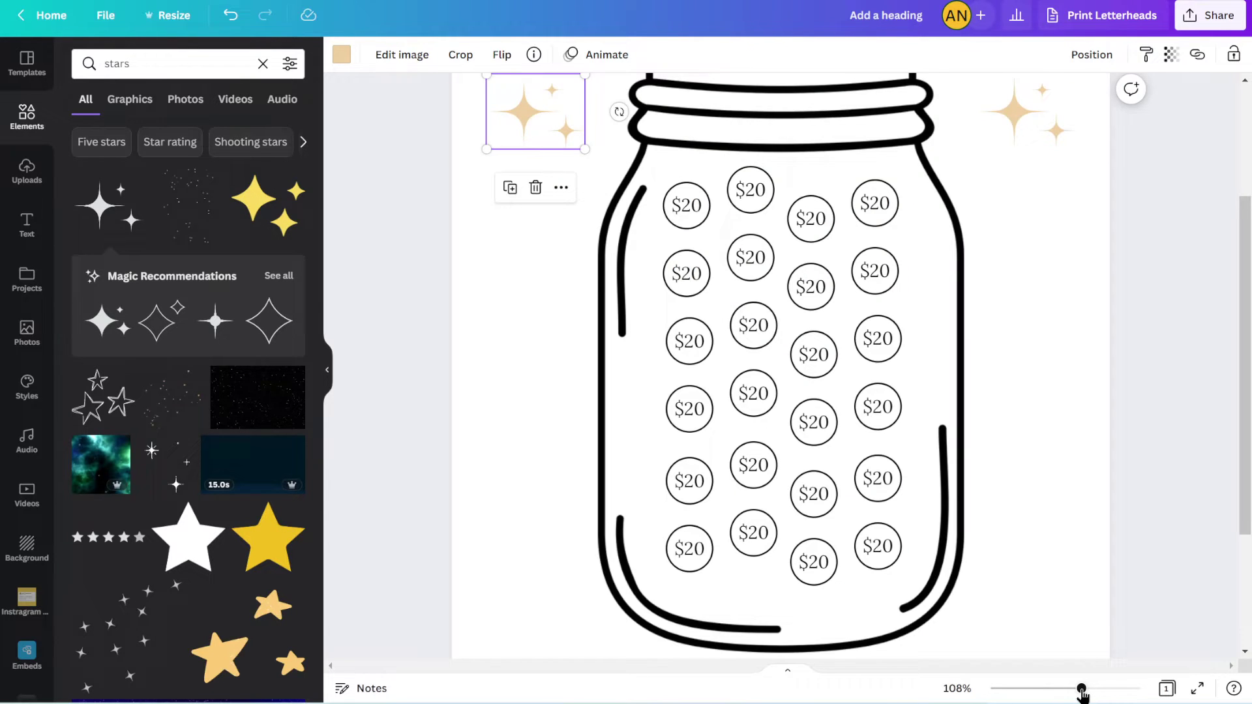
pyautogui.scroll(3, 1090, 439)
pyautogui.click(1095, 441)
pyautogui.scroll(-5, 1093, 438)
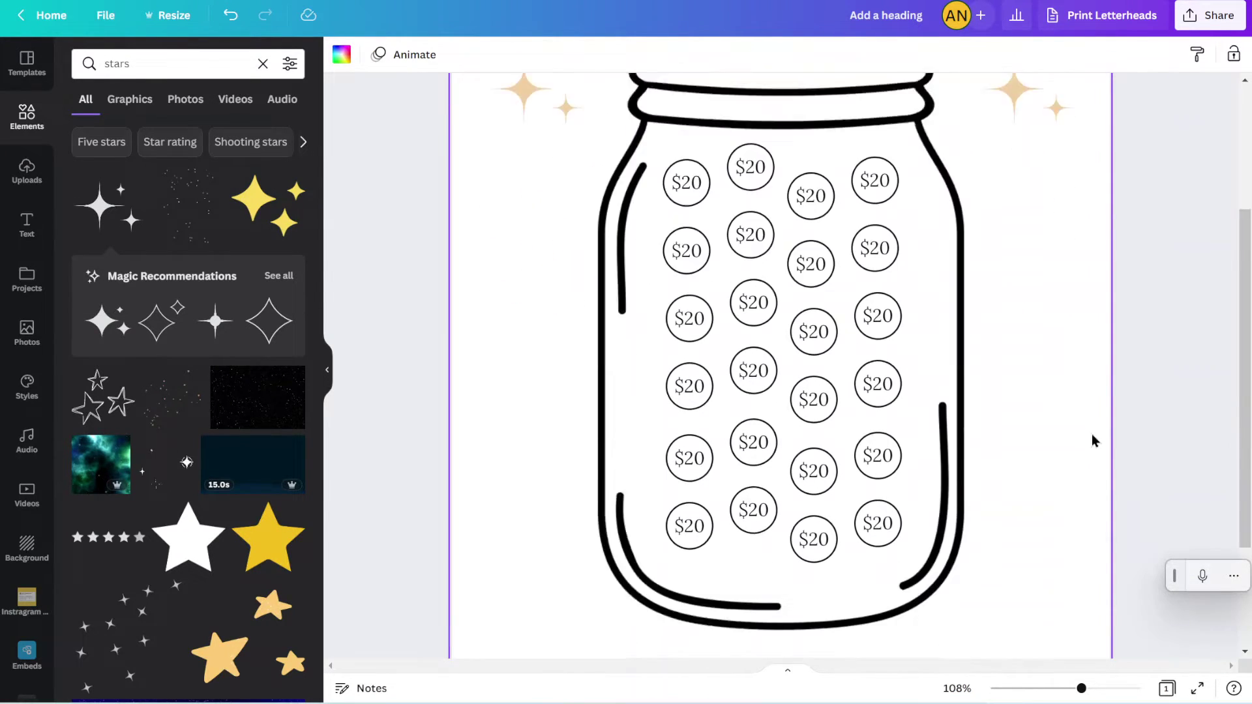
# Step: Search Elements for 'swirls' and place a swirl at the page's lower right
pyautogui.click(210, 64)
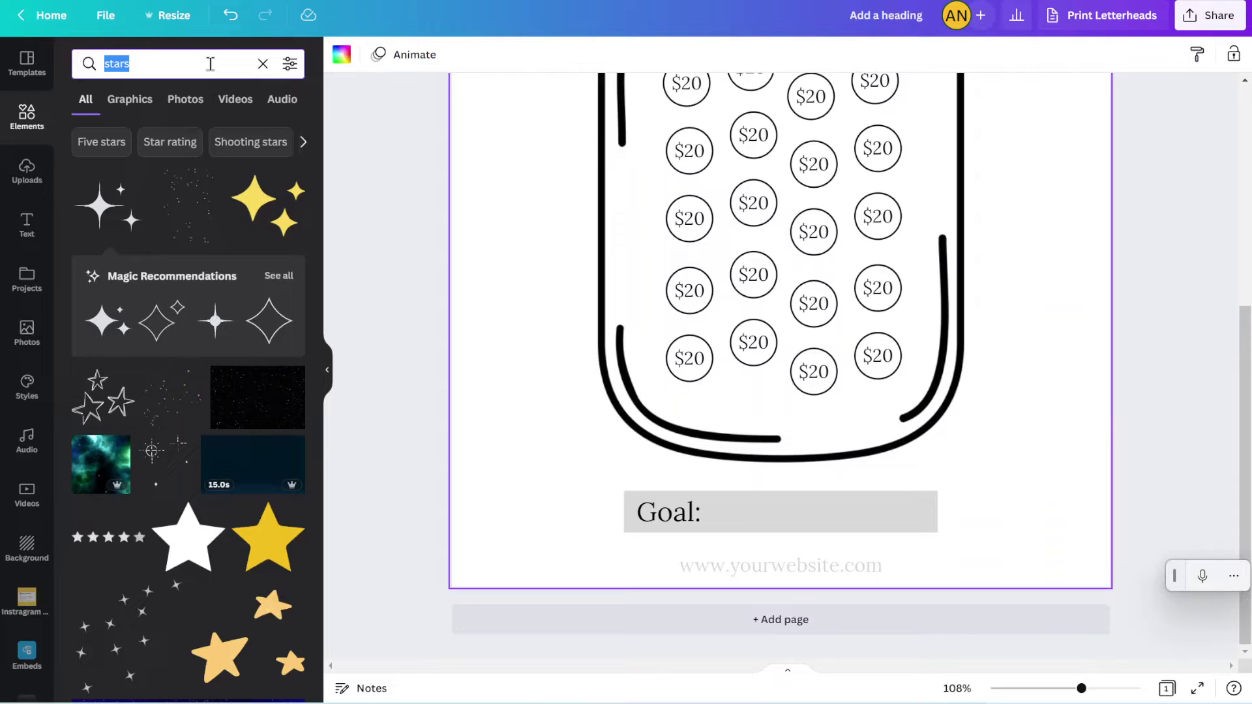
pyautogui.write('sw')
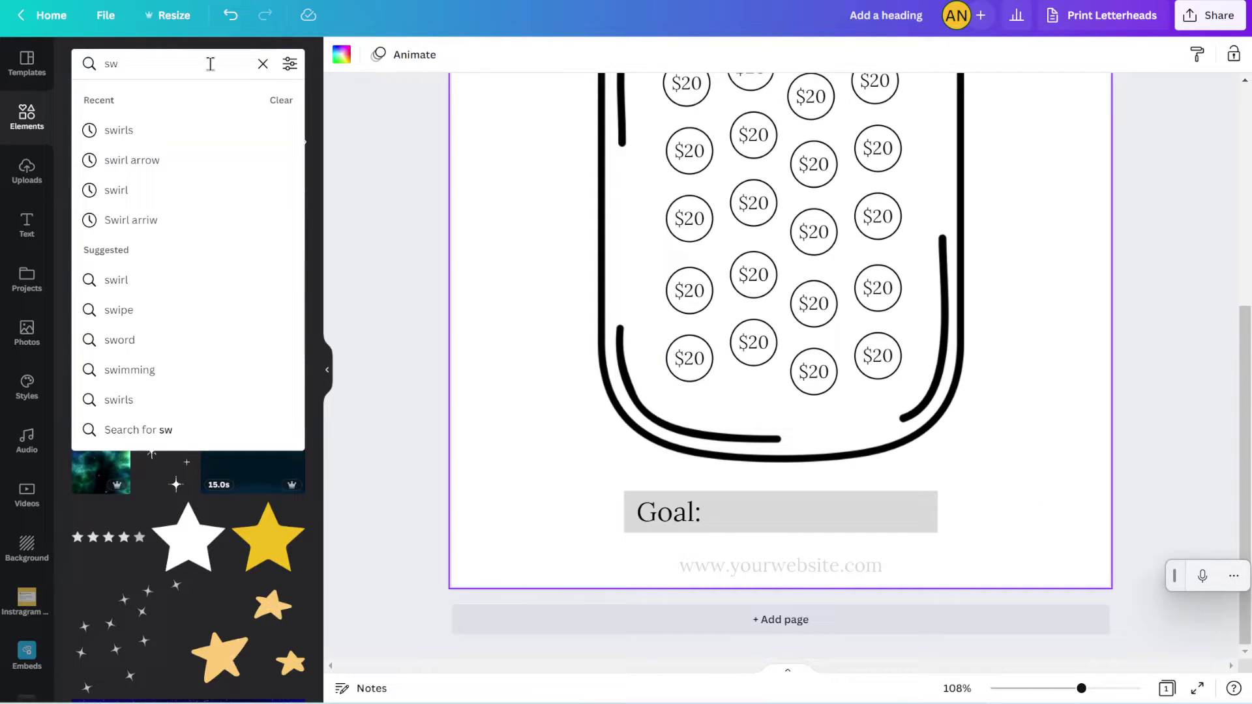
pyautogui.write('irls')
pyautogui.press('Return')
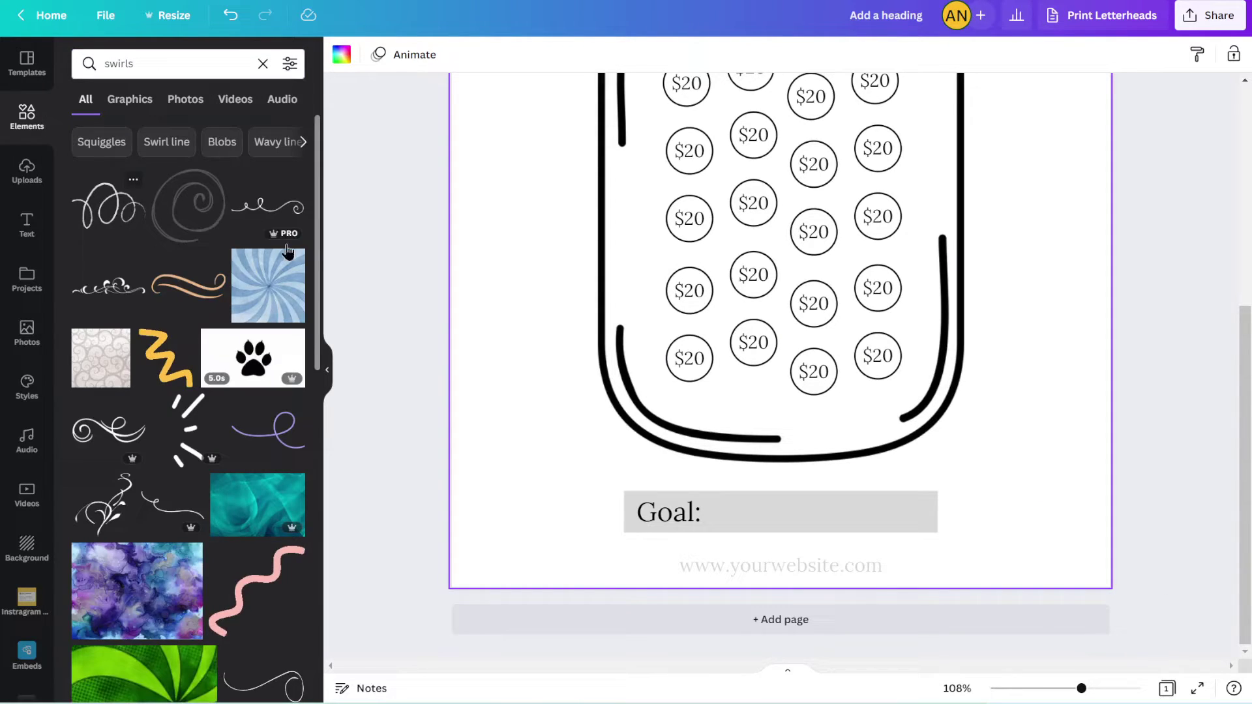
pyautogui.click(284, 225)
pyautogui.moveTo(813, 164); pyautogui.dragTo(1089, 508)
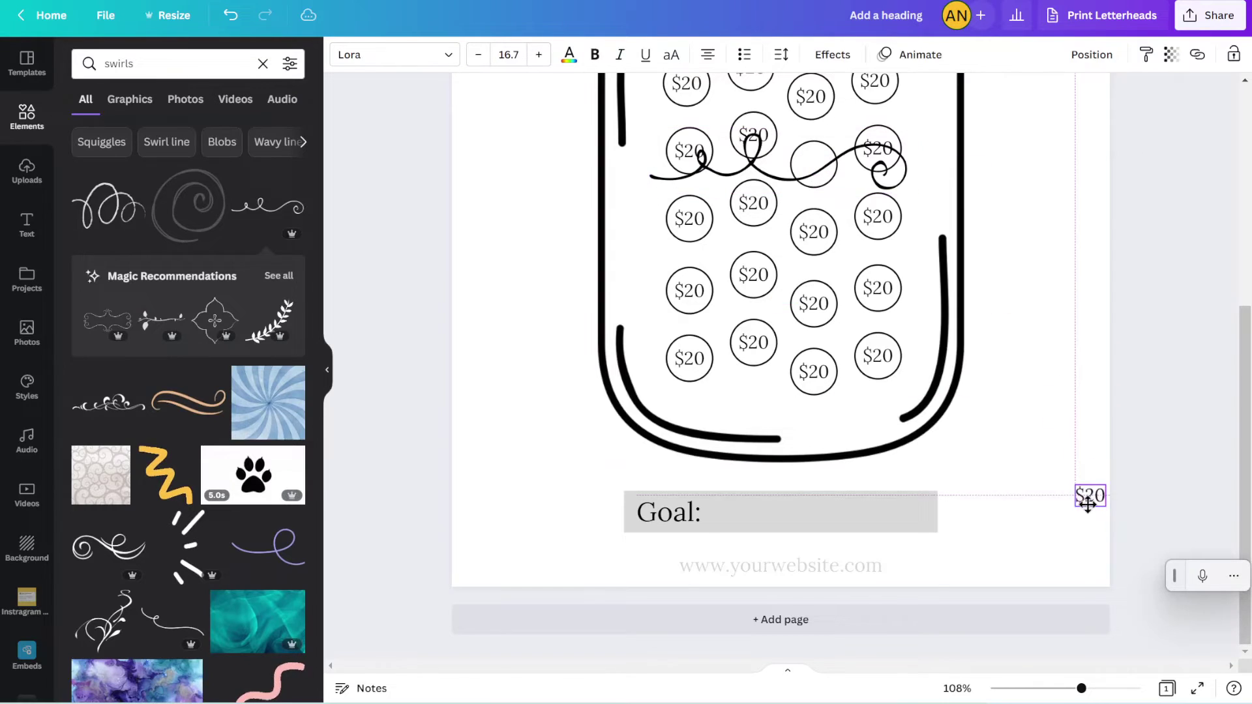
pyautogui.hotkey('ctrl', 'z')
pyautogui.moveTo(759, 152); pyautogui.dragTo(1083, 441)
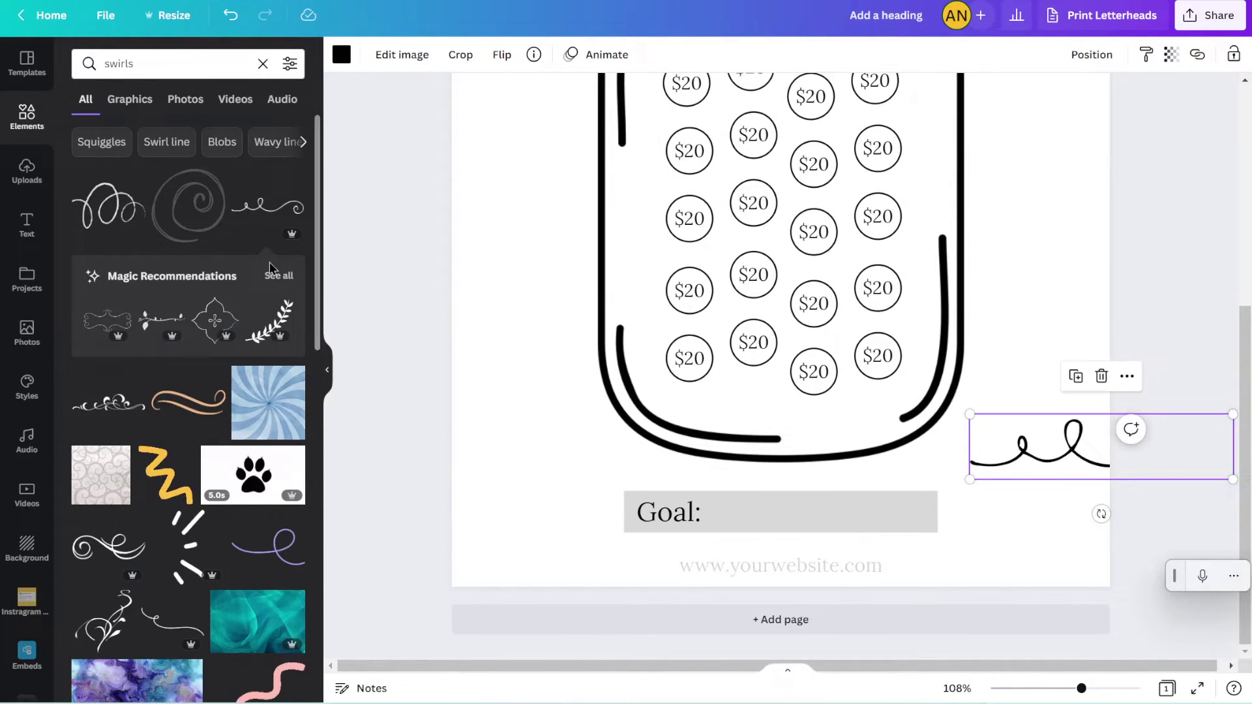
# Step: Add a second swirl at the lower left, mirrored horizontally and rotated to 33 degrees
pyautogui.click(173, 623)
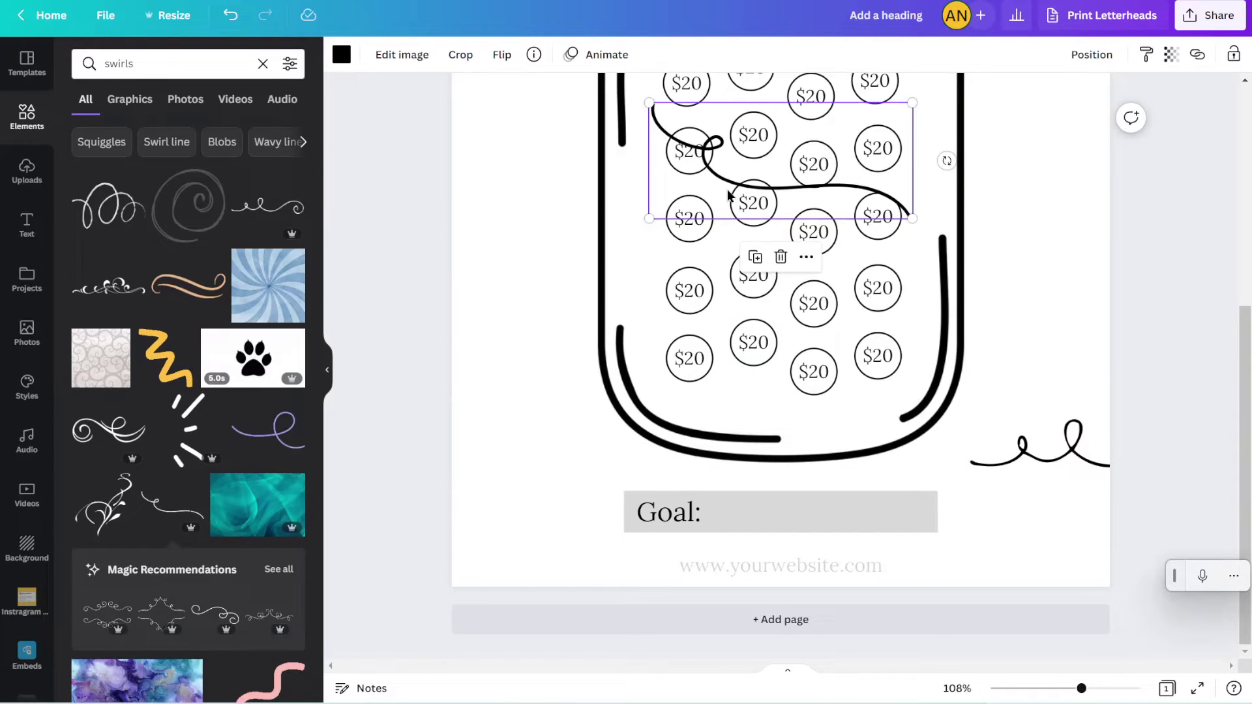
pyautogui.moveTo(726, 183); pyautogui.dragTo(408, 506)
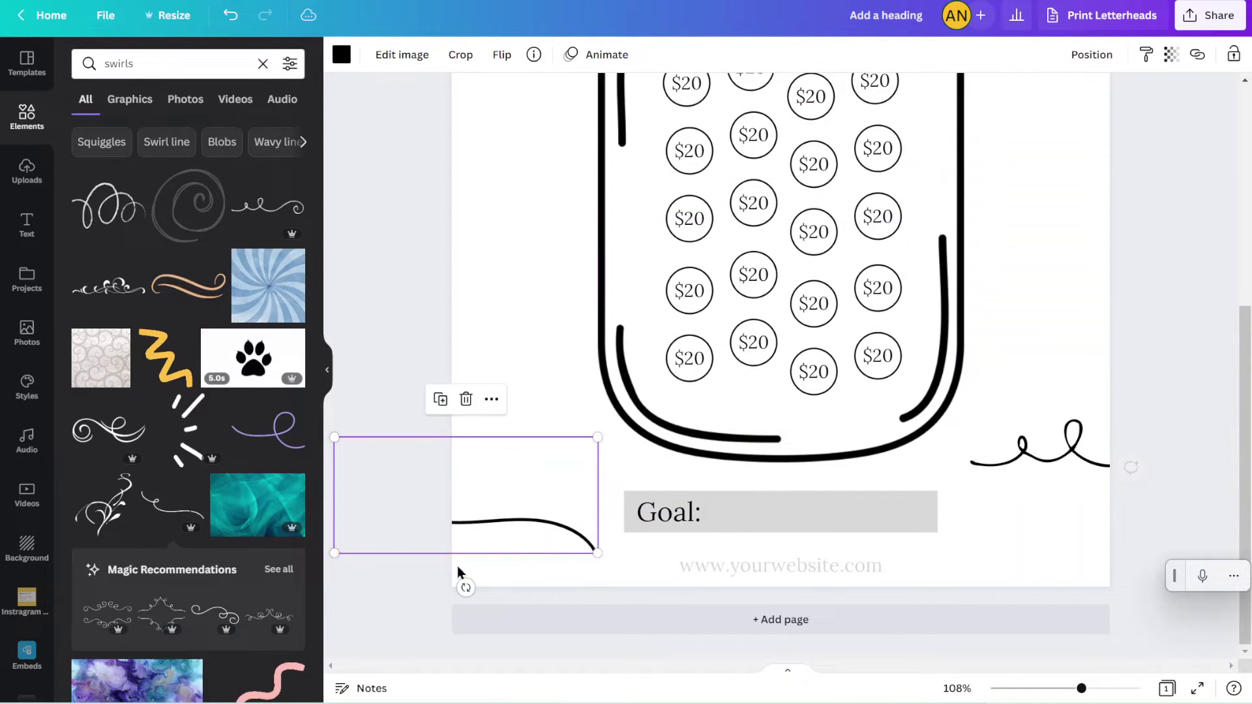
pyautogui.moveTo(465, 587)
pyautogui.mouseDown()
pyautogui.moveTo(502, 587)
pyautogui.moveTo(475, 587)
pyautogui.mouseUp()
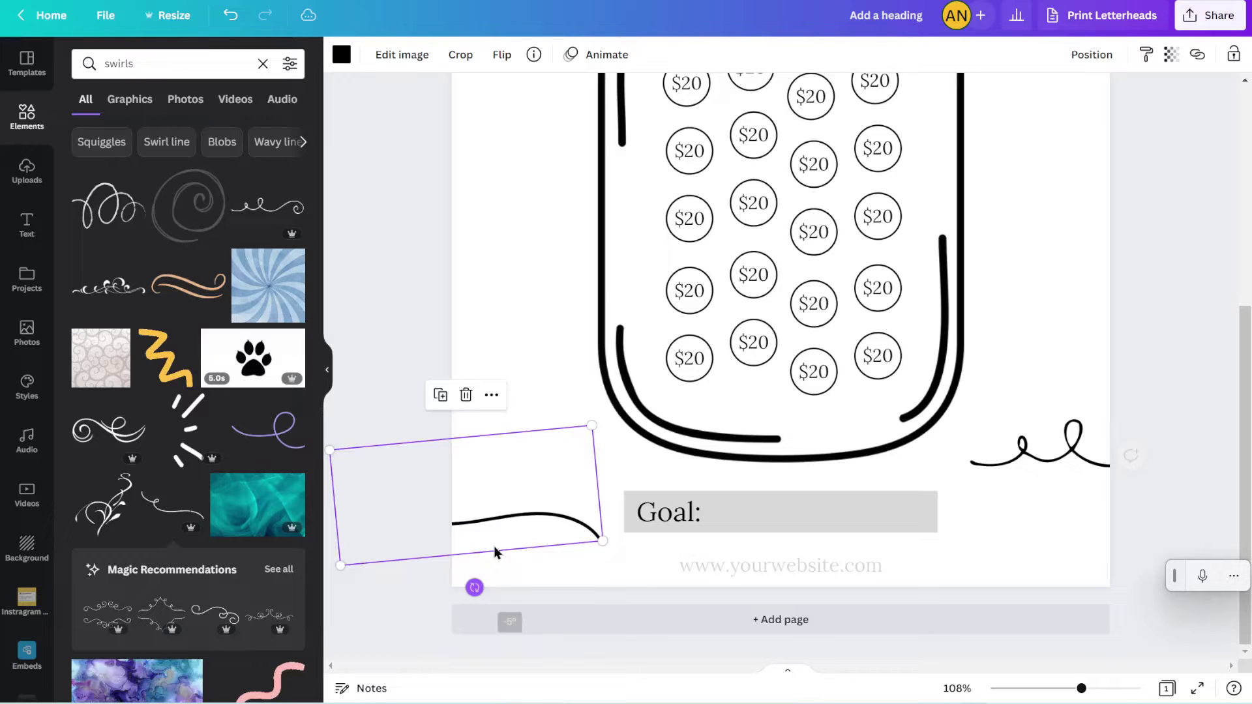
pyautogui.moveTo(499, 540); pyautogui.dragTo(502, 549)
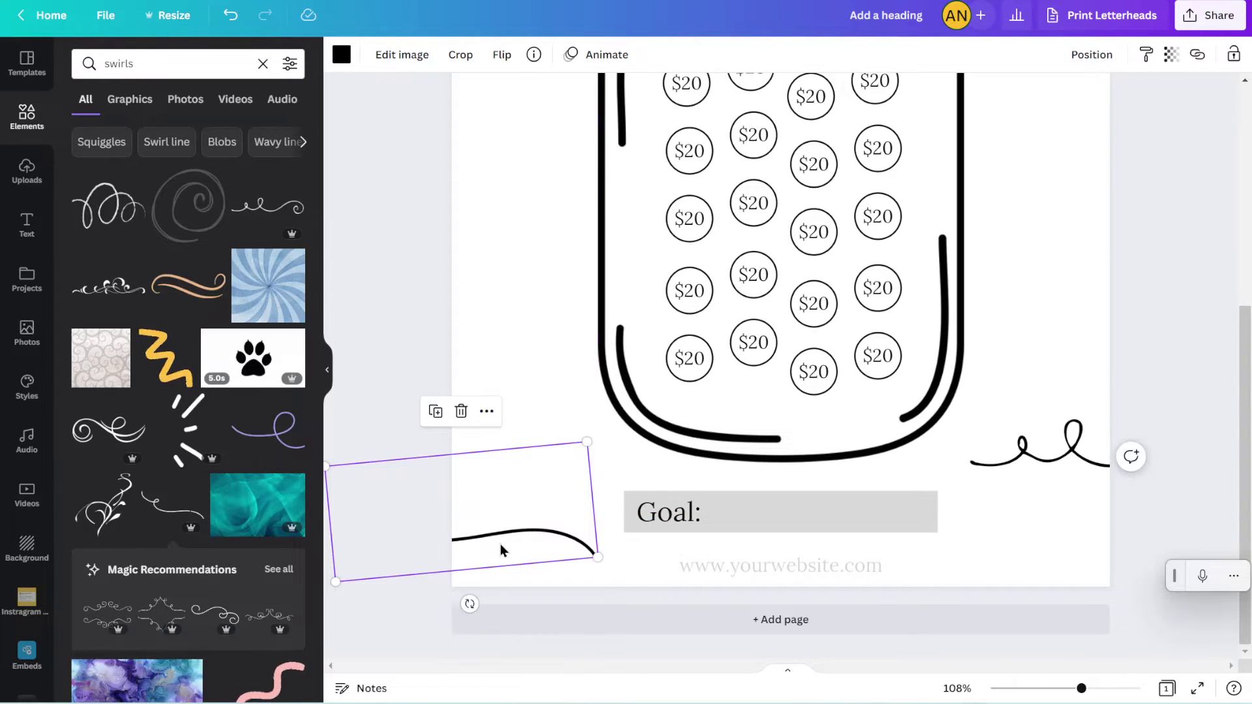
pyautogui.click(497, 56)
pyautogui.click(522, 93)
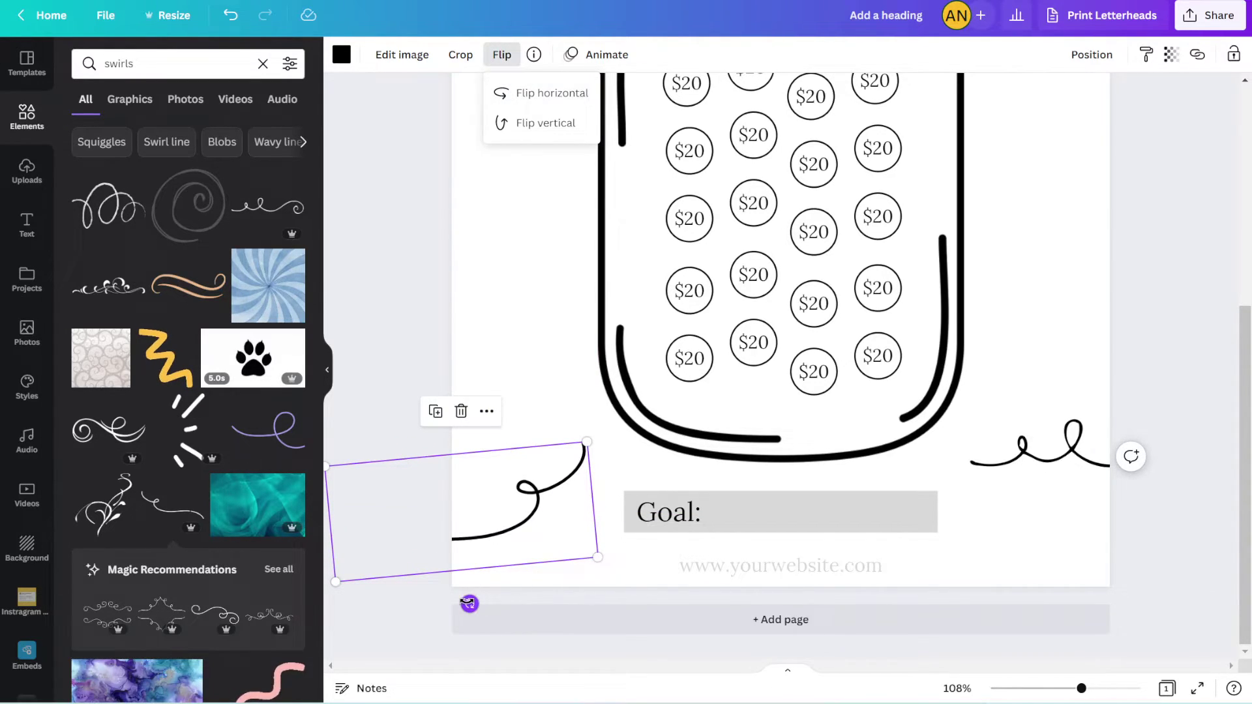
pyautogui.moveTo(469, 604); pyautogui.dragTo(406, 610)
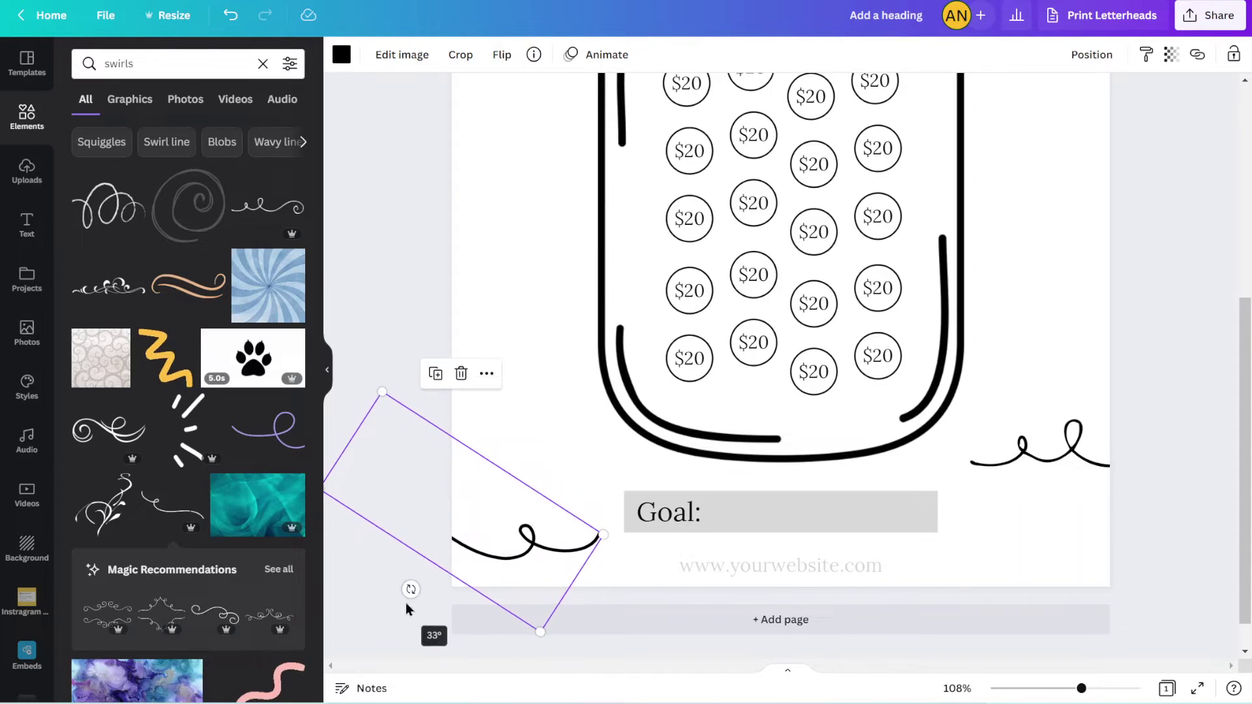
# Step: Nudge the lower-left swirl upward and review the page
pyautogui.click(566, 351)
pyautogui.scroll(-2, 566, 351)
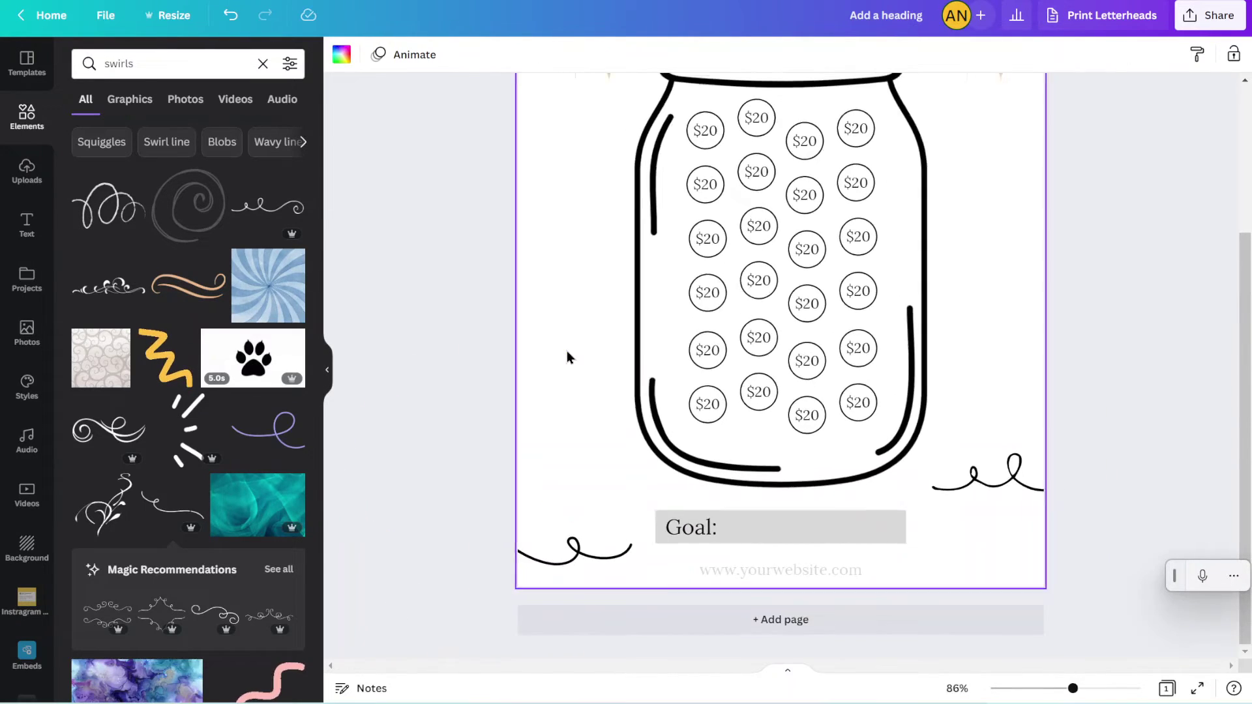
pyautogui.scroll(-2, 566, 350)
pyautogui.click(635, 573)
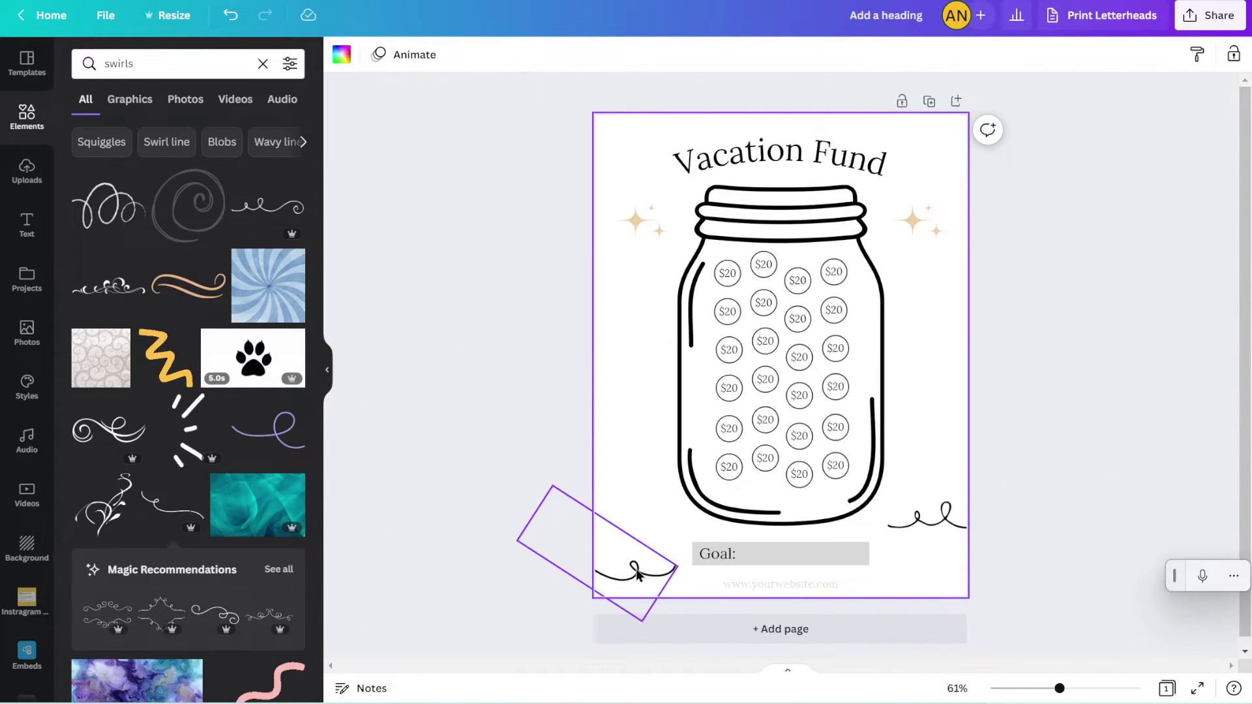
pyautogui.moveTo(638, 572); pyautogui.dragTo(613, 546)
pyautogui.click(519, 456)
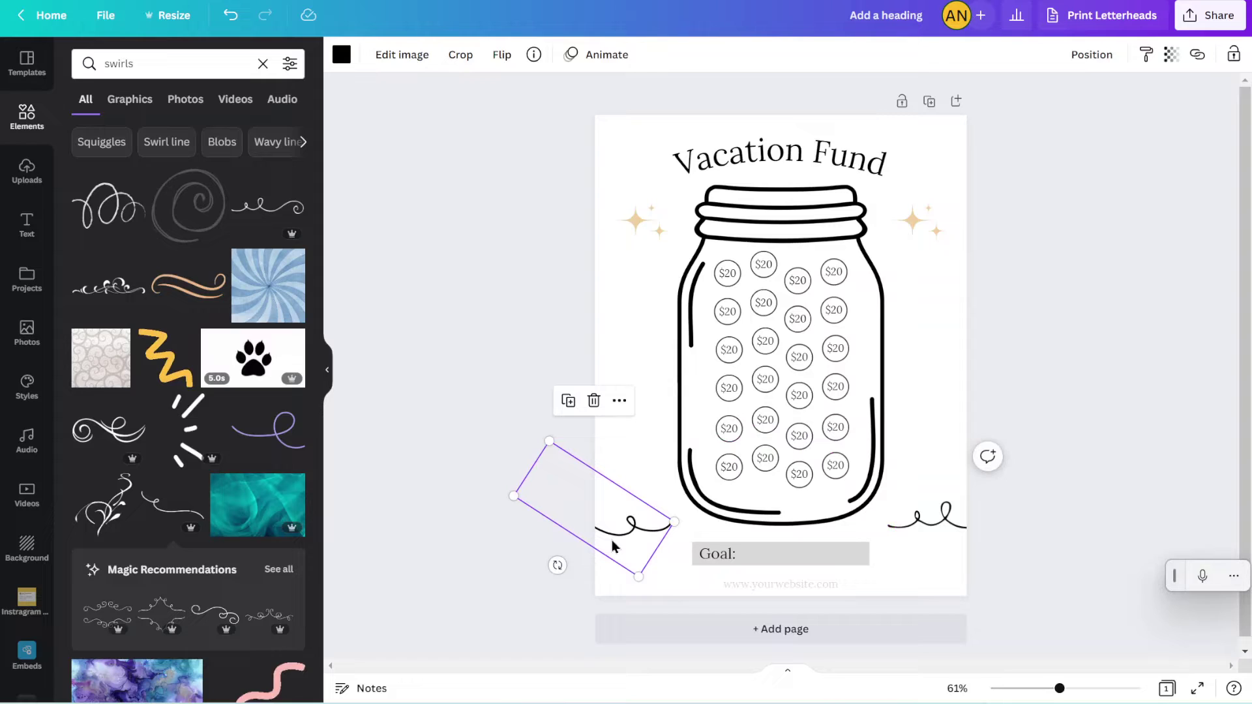
pyautogui.click(633, 333)
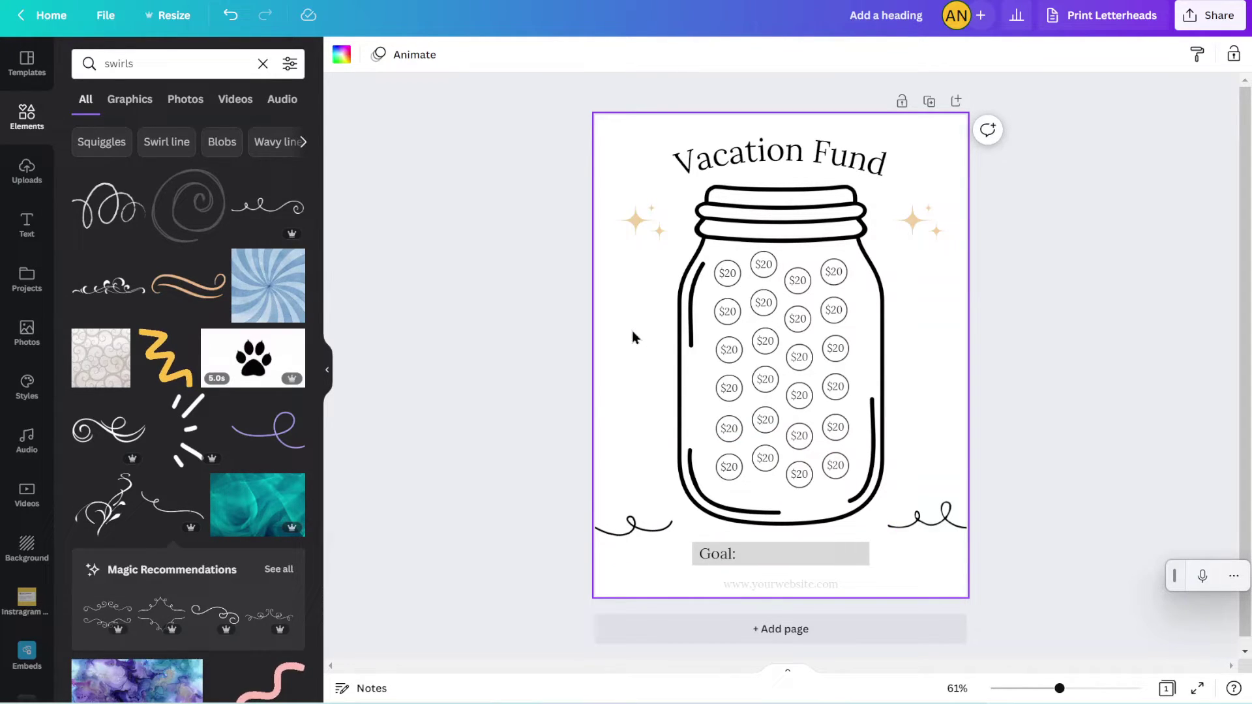
# Step: Delete both the lower-left and lower-right swirls
pyautogui.click(629, 524)
pyautogui.press('Delete')
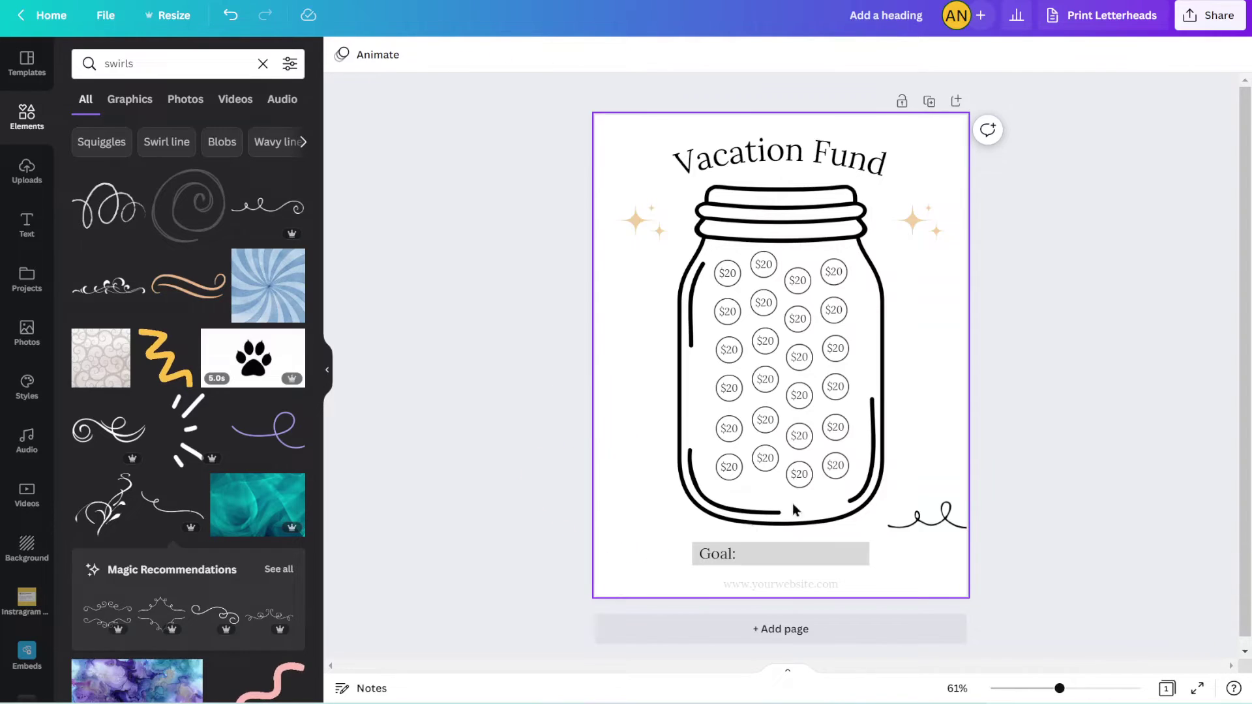
pyautogui.click(950, 534)
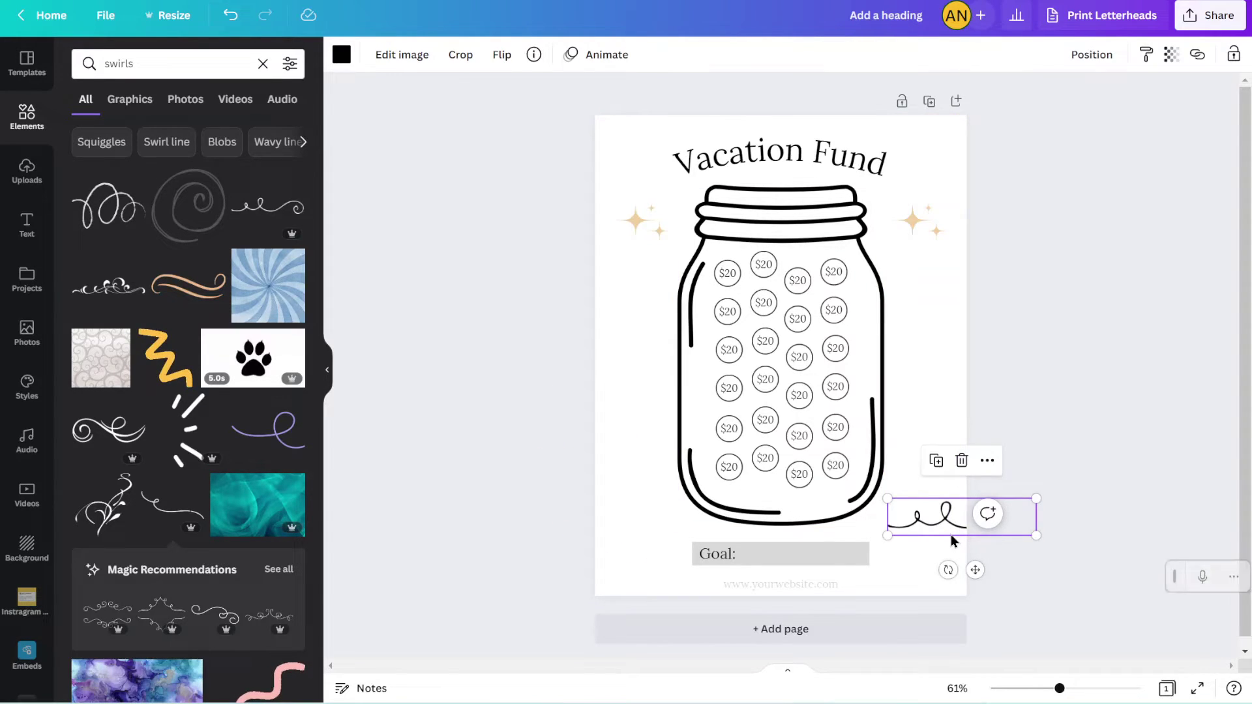
pyautogui.press('Delete')
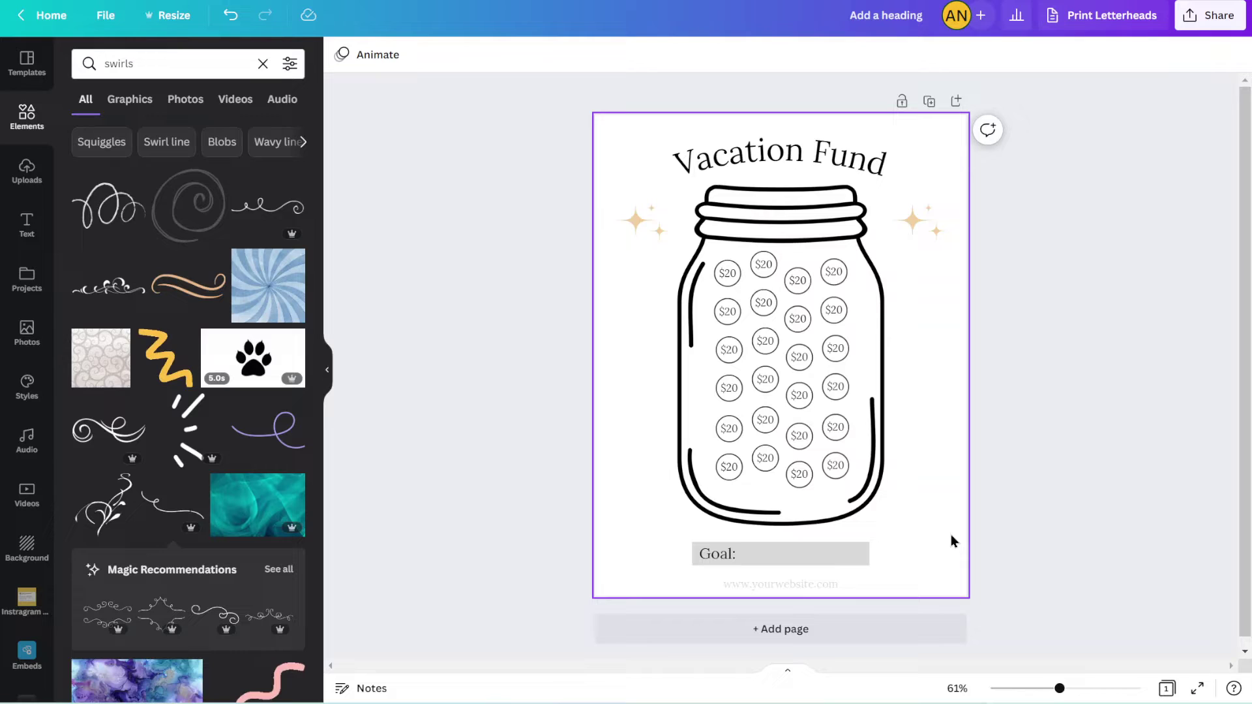
pyautogui.click(951, 540)
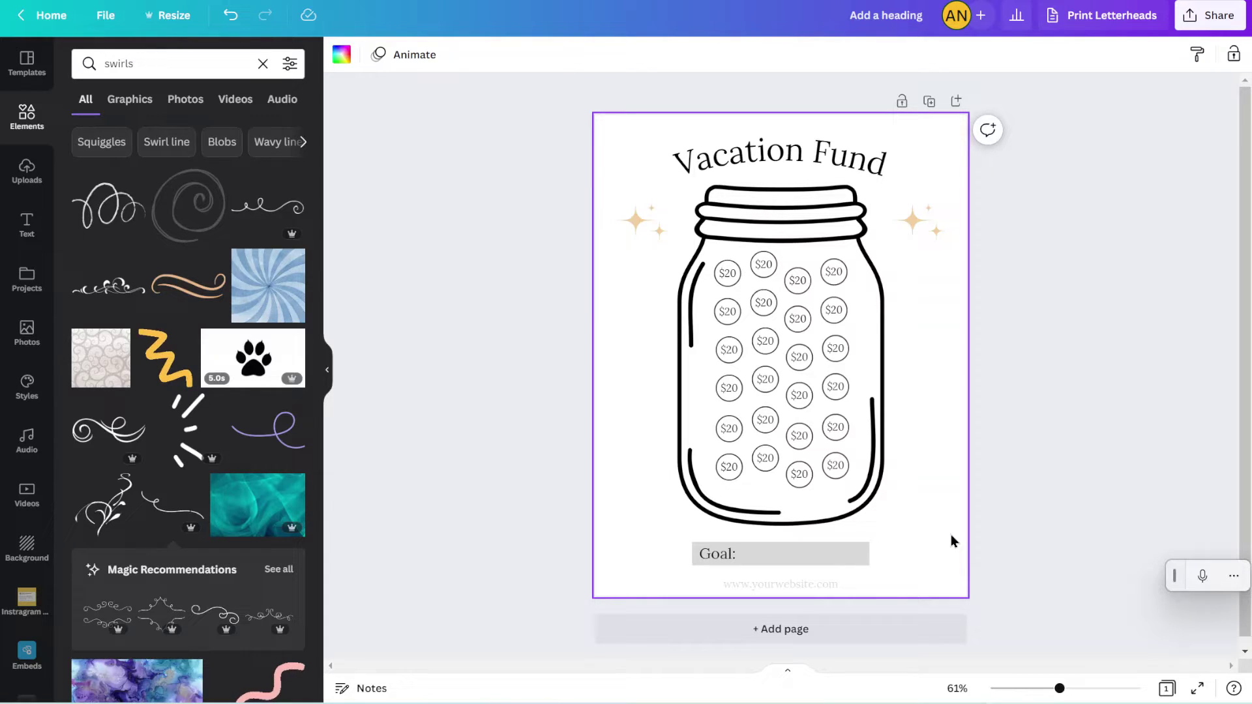
# Step: Hide the elements panel and close the File menu without choosing anything
pyautogui.click(328, 370)
pyautogui.click(107, 14)
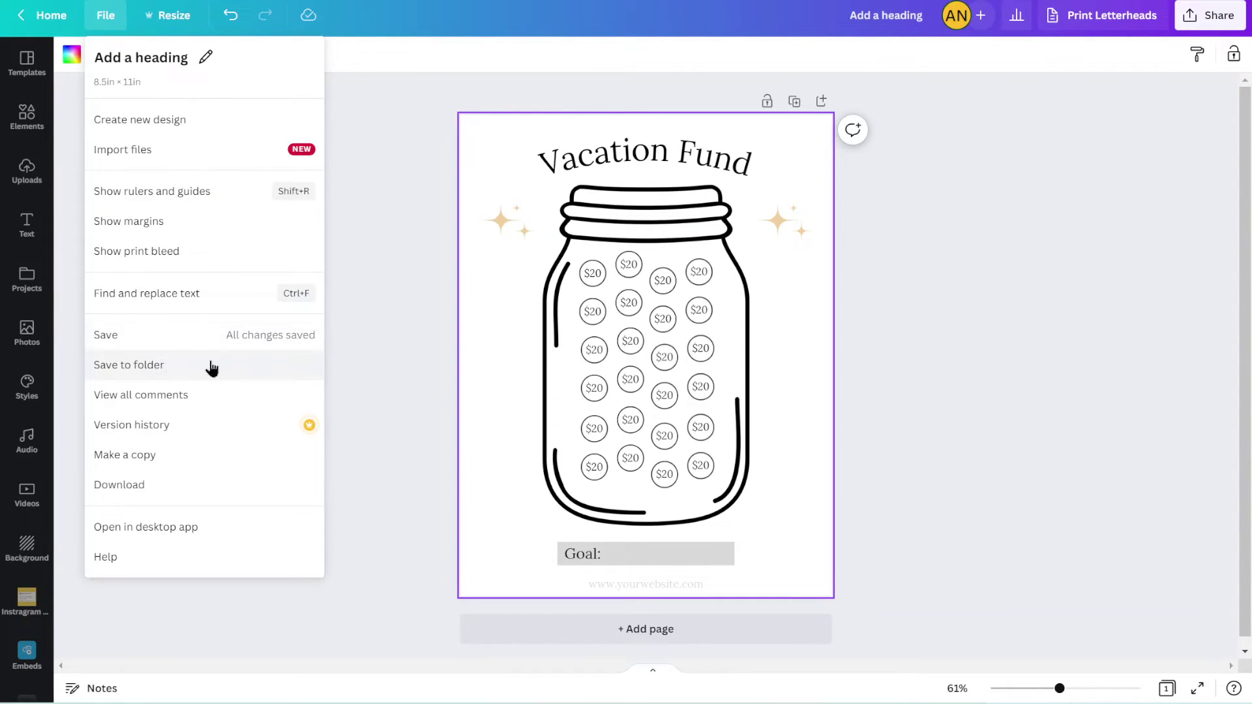
pyautogui.click(400, 361)
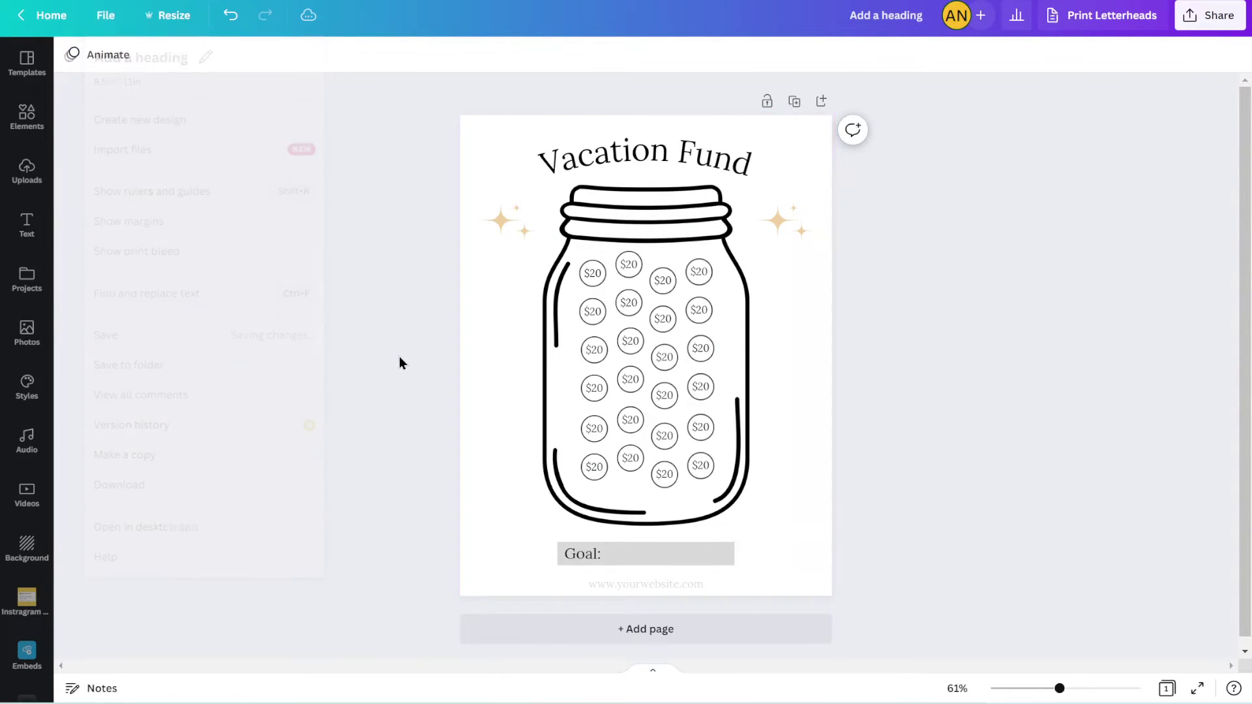
# Step: Rename the design to 'Sinking Fund'
pyautogui.doubleClick(888, 26)
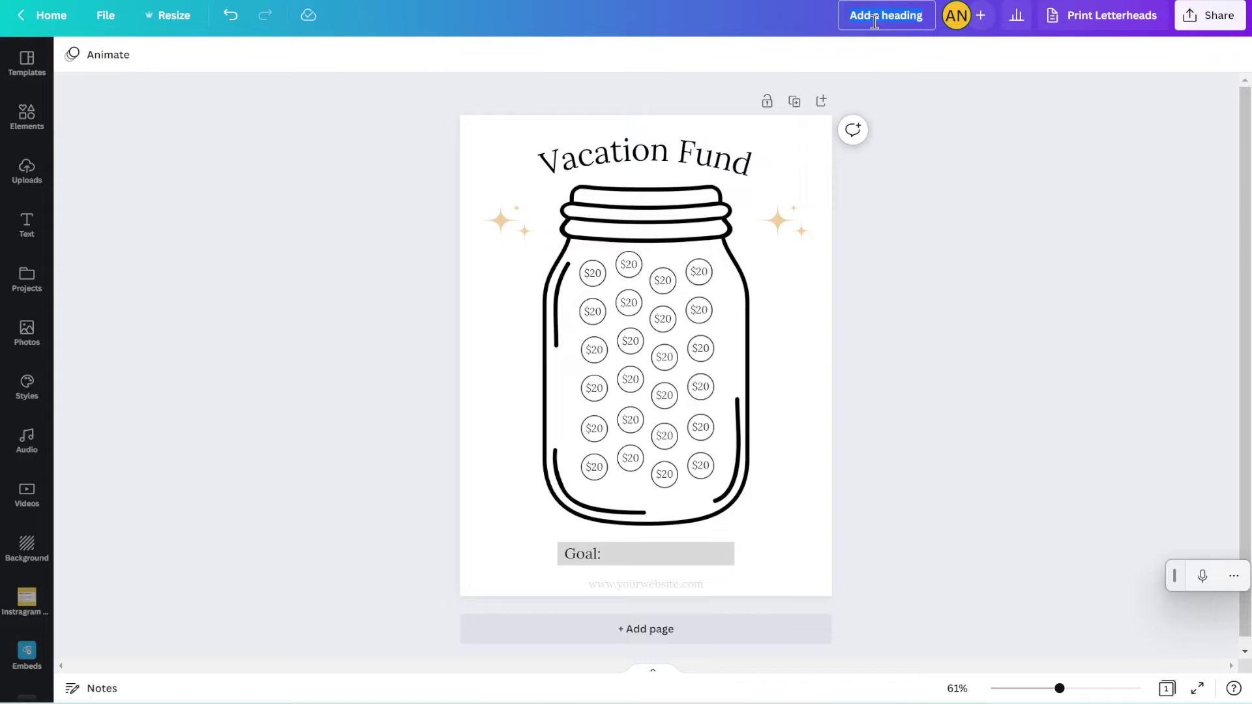
pyautogui.write('V')
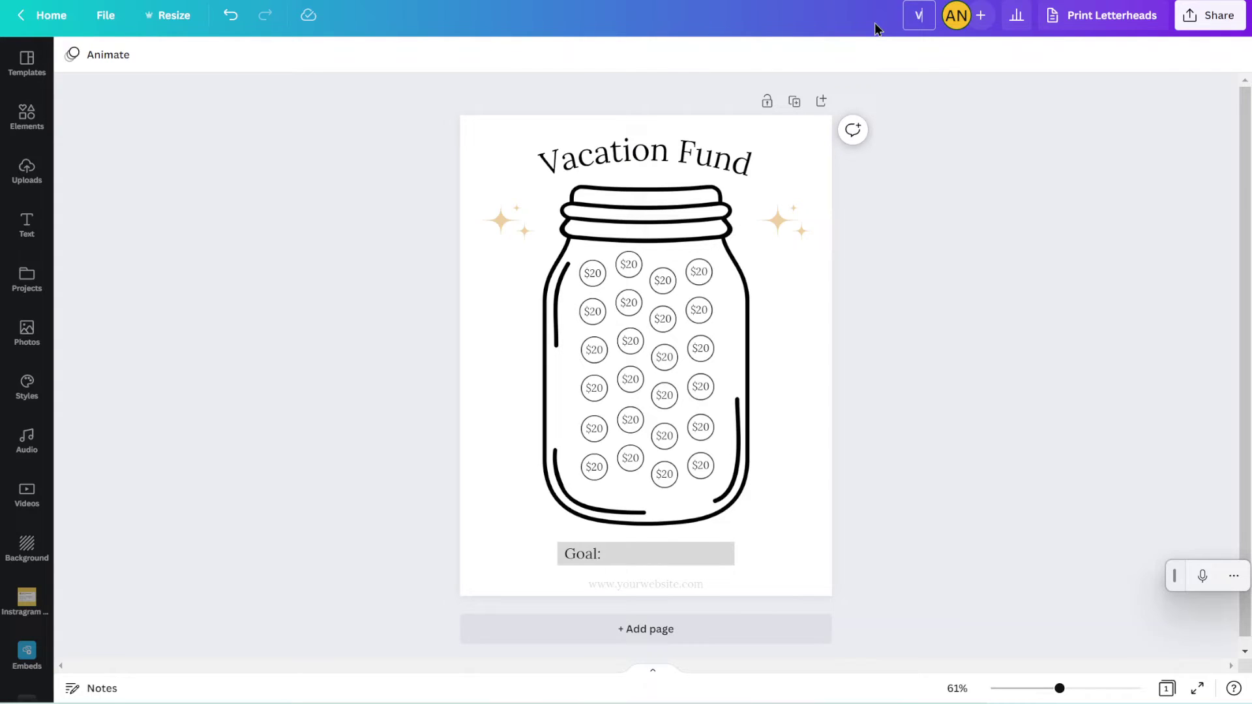
pyautogui.write('acation F')
pyautogui.hotkey('ctrl', 'z')
pyautogui.write('Sinking Fund')
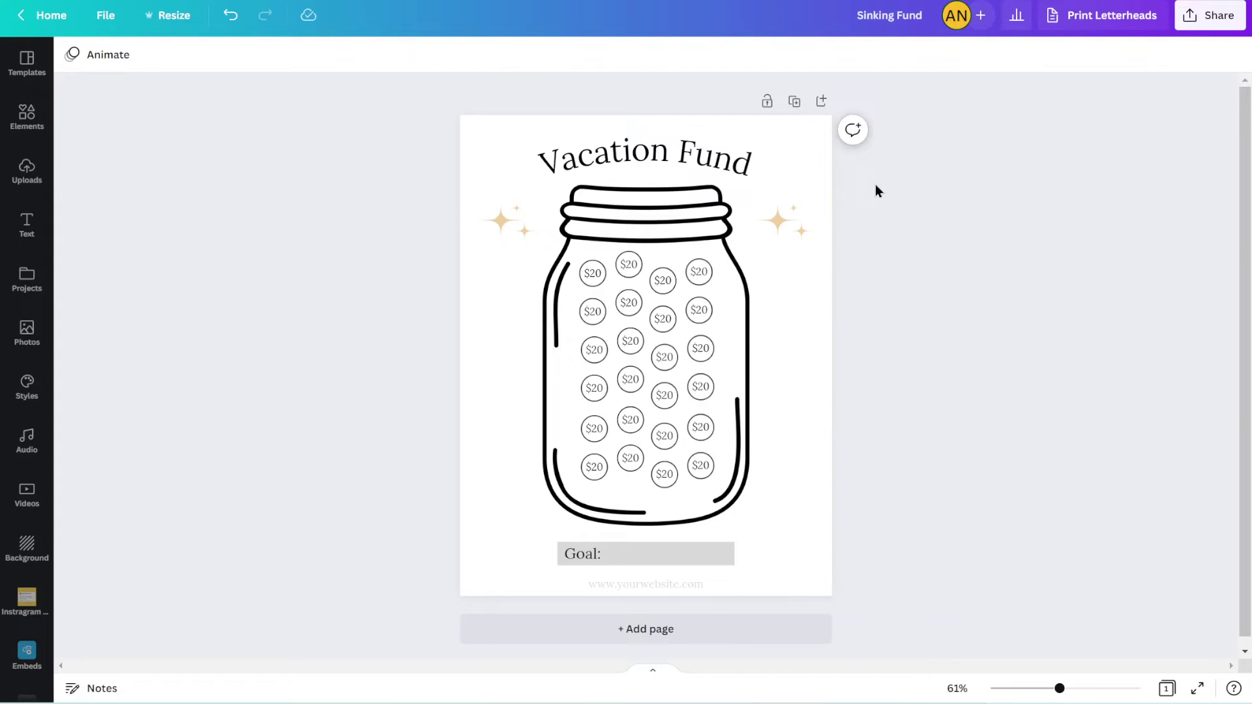
# Step: Duplicate the Vacation Fund page, retitle it 'Credit Cards' and delete both sparkles
pyautogui.click(796, 103)
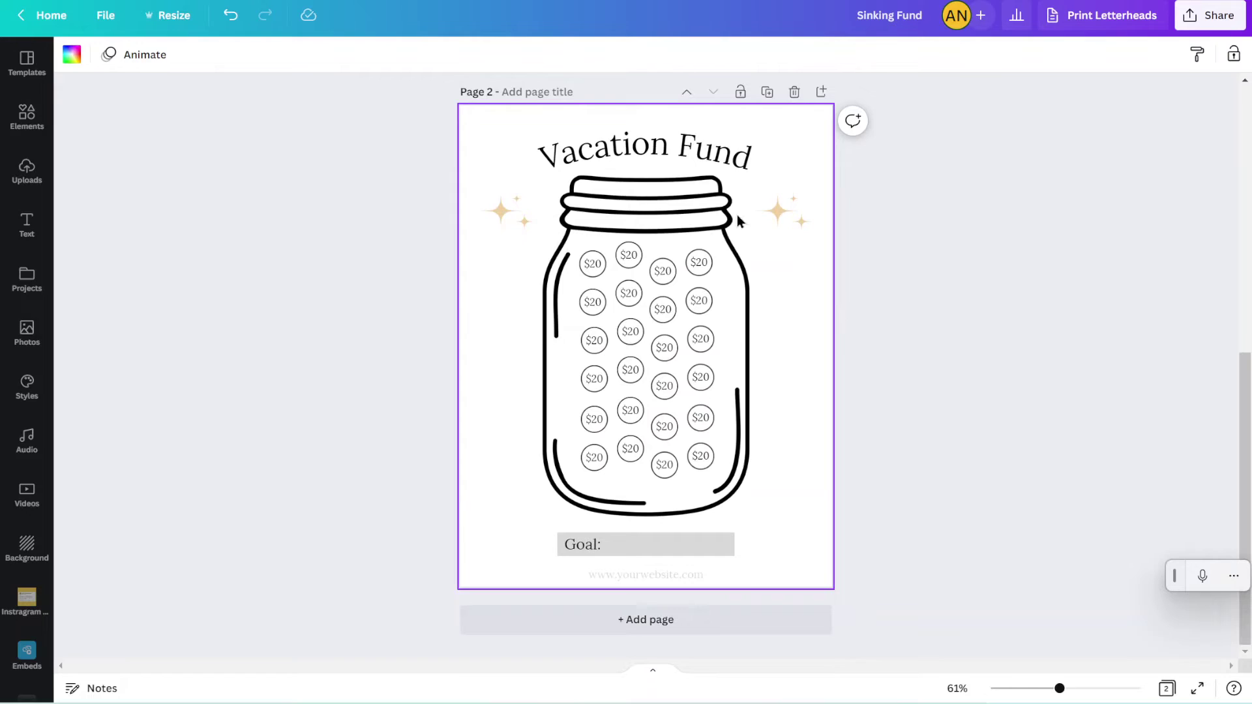
pyautogui.doubleClick(700, 153)
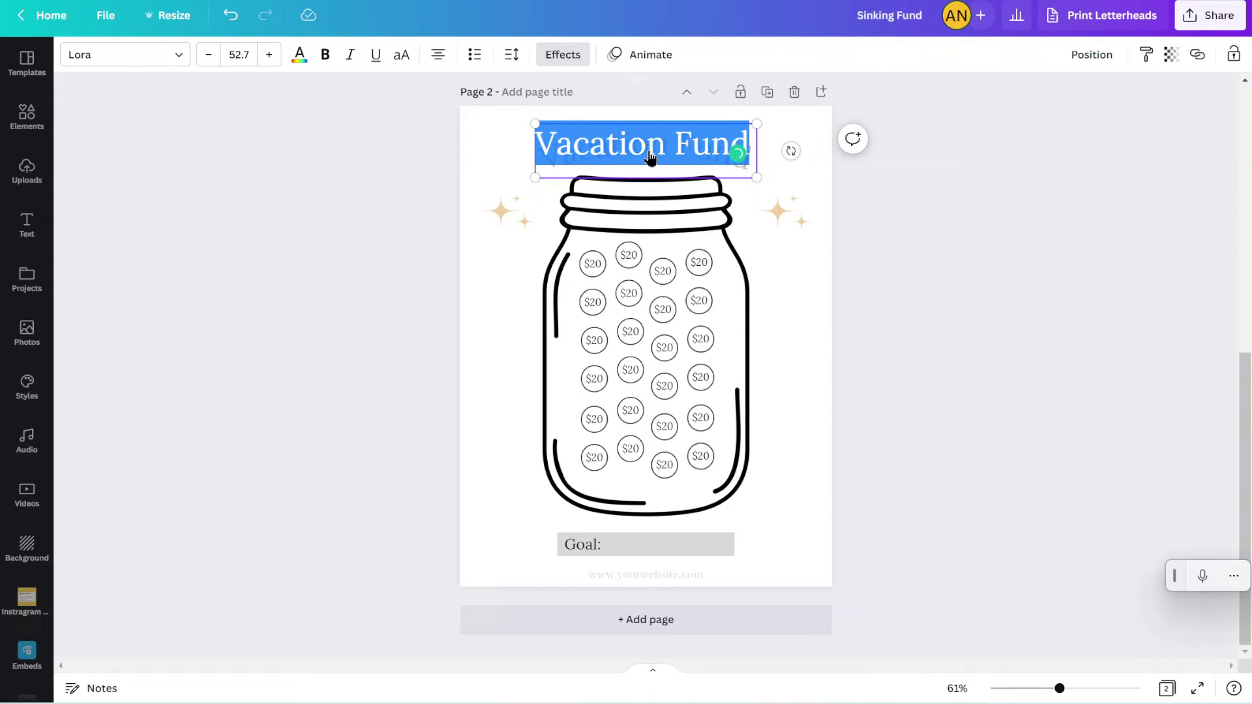
pyautogui.write('Credit Cards')
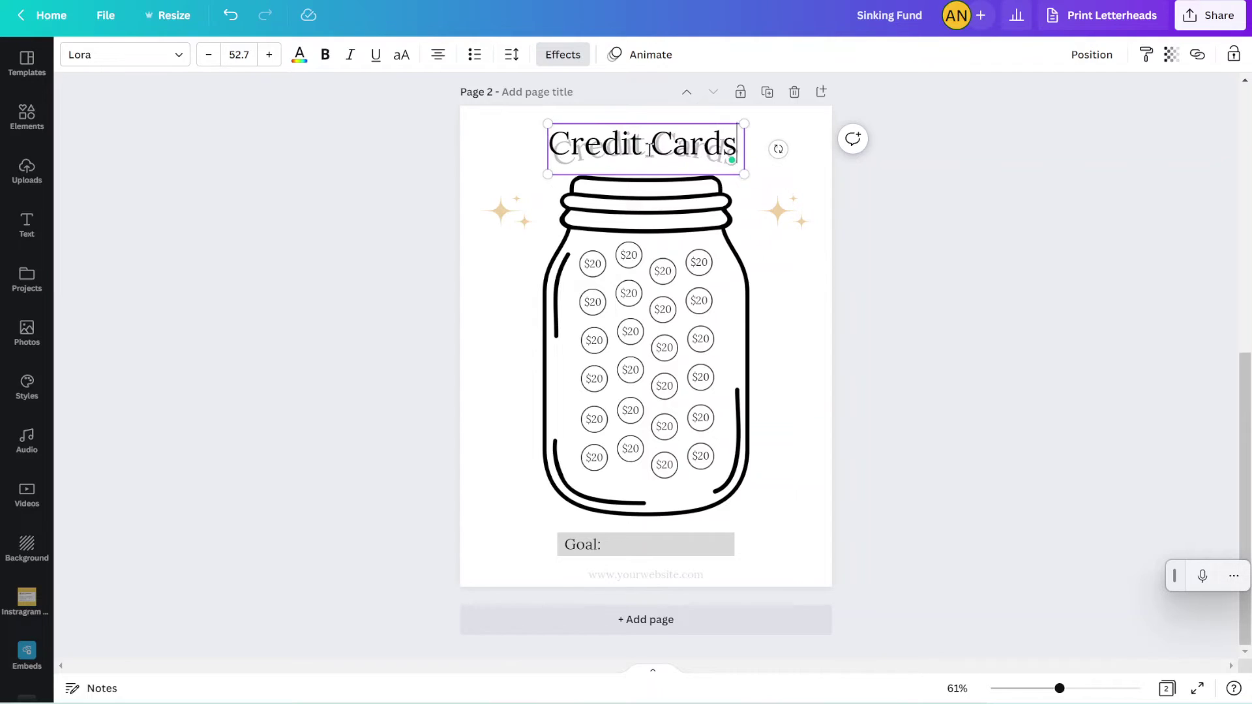
pyautogui.click(332, 189)
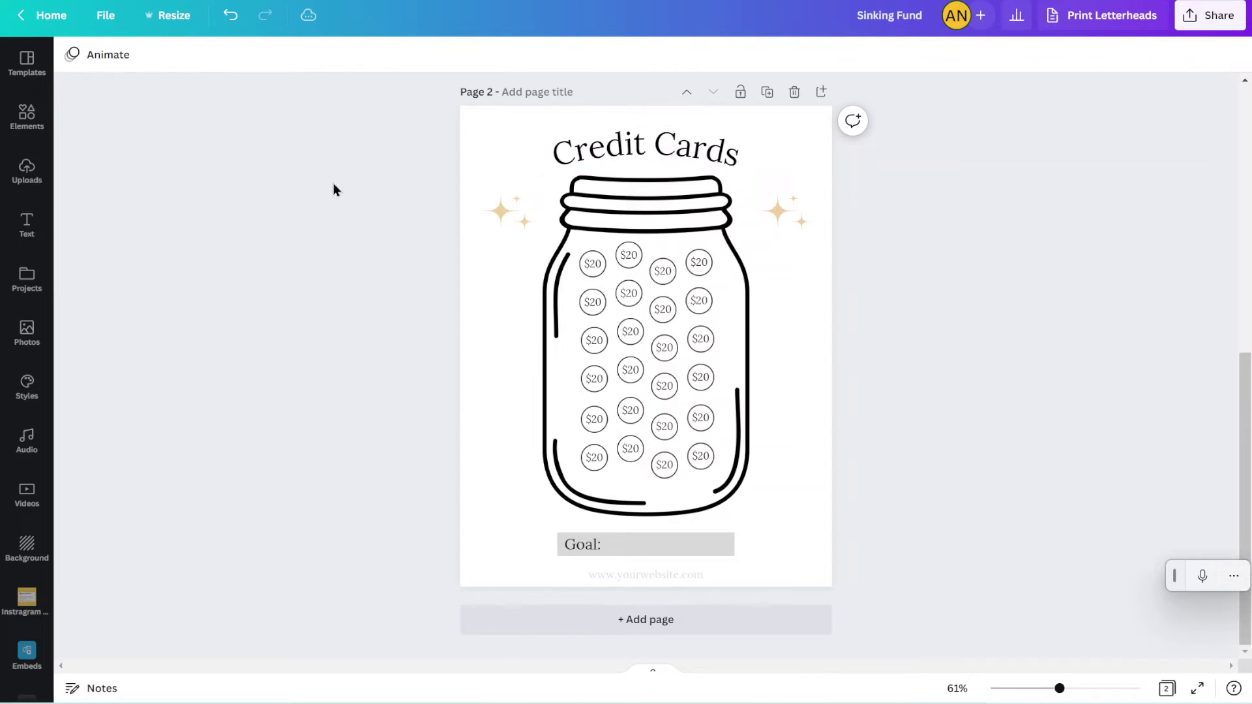
pyautogui.click(510, 226)
pyautogui.press('Delete')
pyautogui.click(784, 222)
pyautogui.press('Delete')
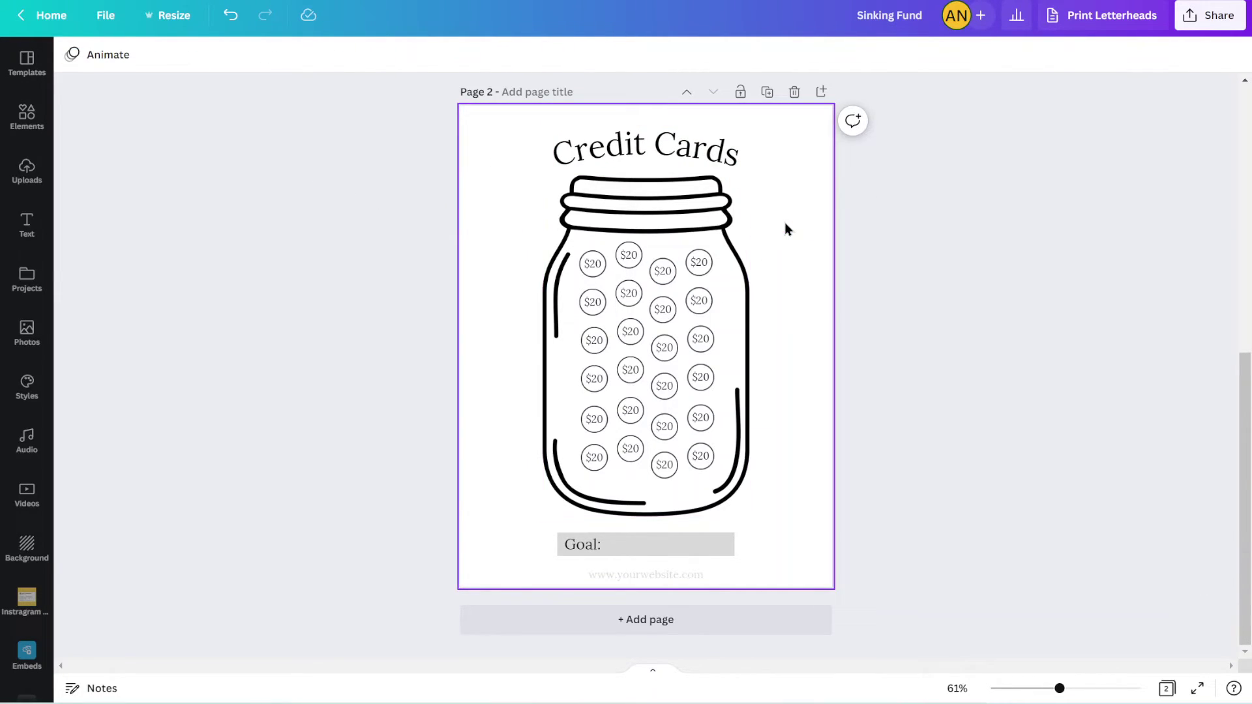
# Step: Duplicate the Credit Cards page as a third page and start editing its title
pyautogui.click(766, 92)
pyautogui.click(686, 362)
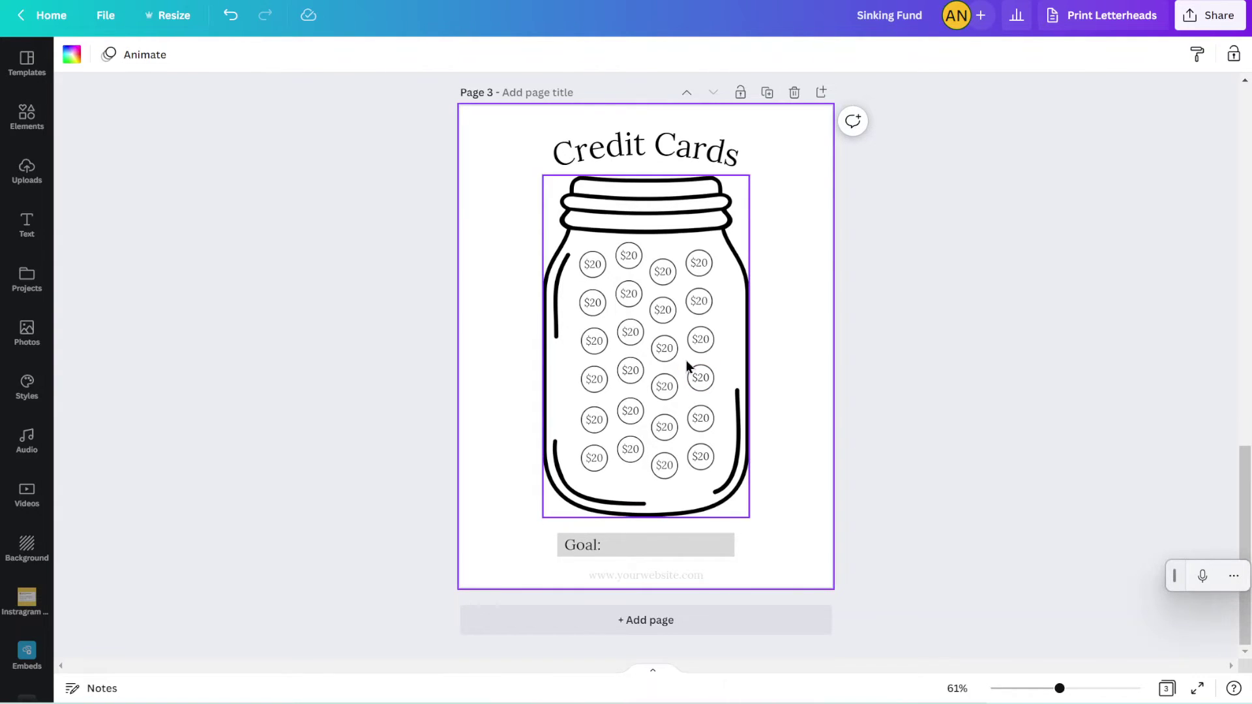
pyautogui.doubleClick(683, 159)
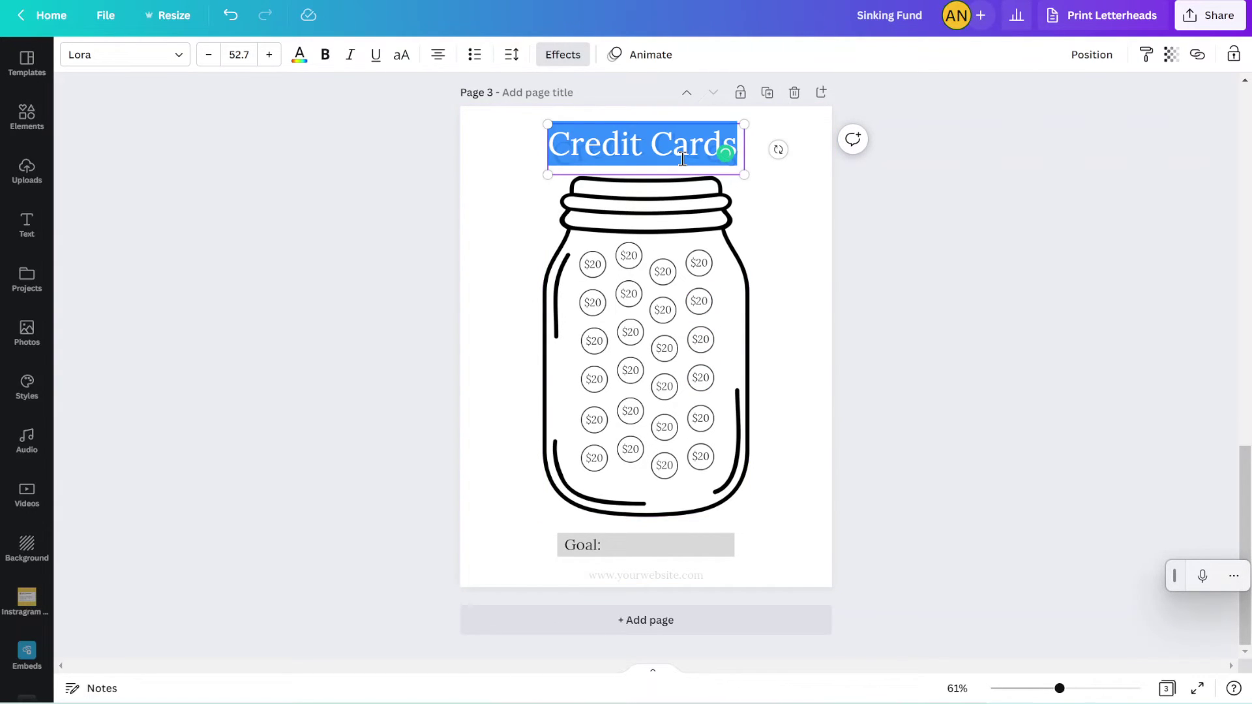
pyautogui.write('Insuran')
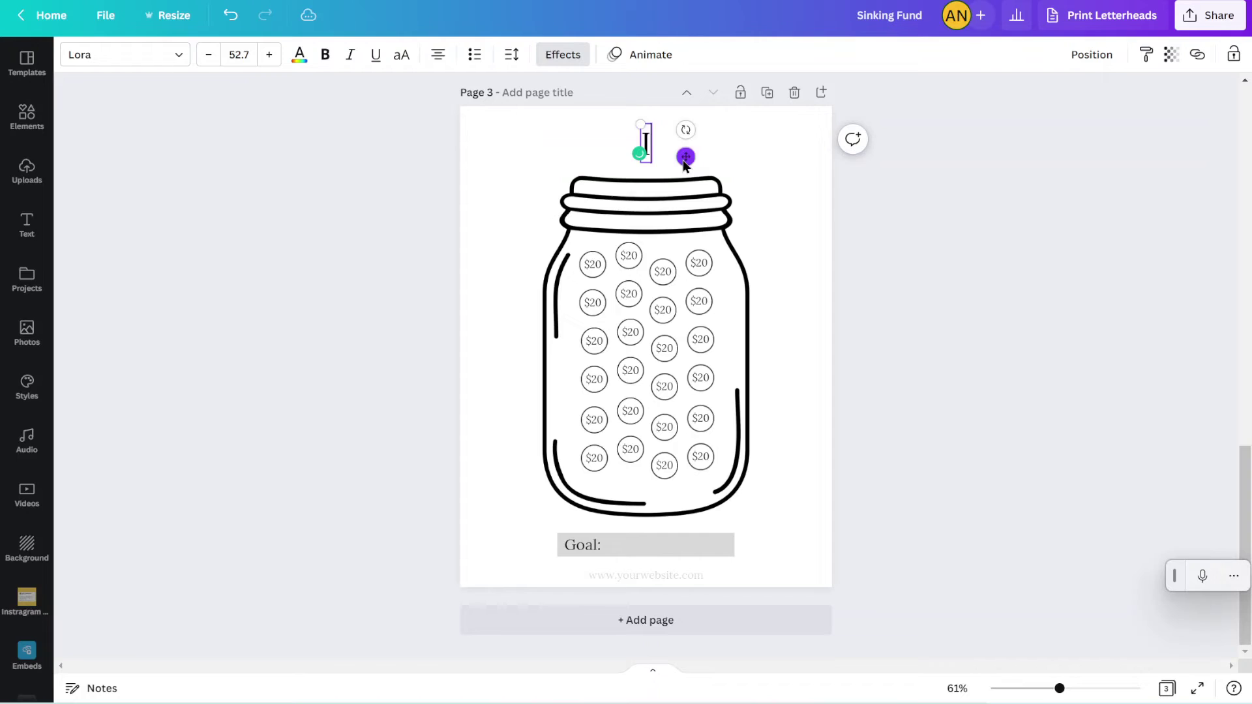
pyautogui.press('BackSpace')
pyautogui.press('BackSpace')
pyautogui.press('BackSpace')
pyautogui.press('BackSpace')
pyautogui.press('BackSpace')
pyautogui.press('BackSpace')
pyautogui.press('BackSpace')
# Step: Retitle the third page 'Car Insurance'
pyautogui.write('Car Insurance')
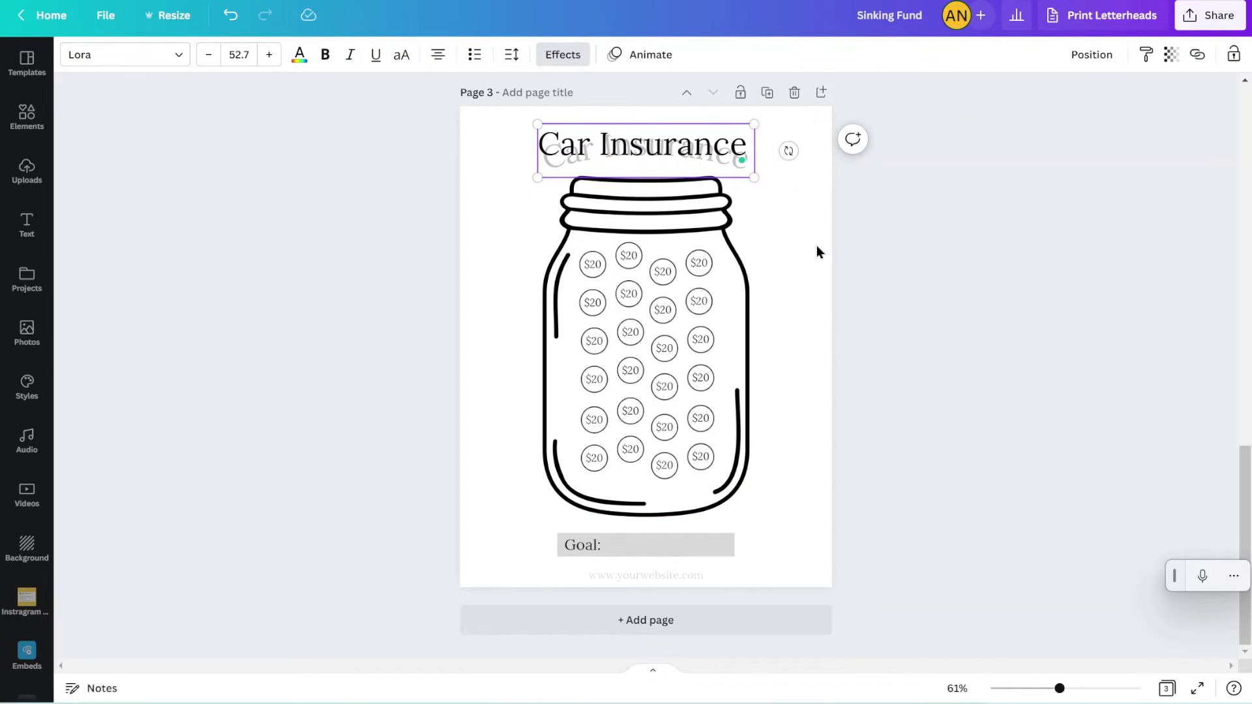
pyautogui.click(816, 252)
pyautogui.scroll(15, 816, 253)
pyautogui.scroll(-6, 817, 252)
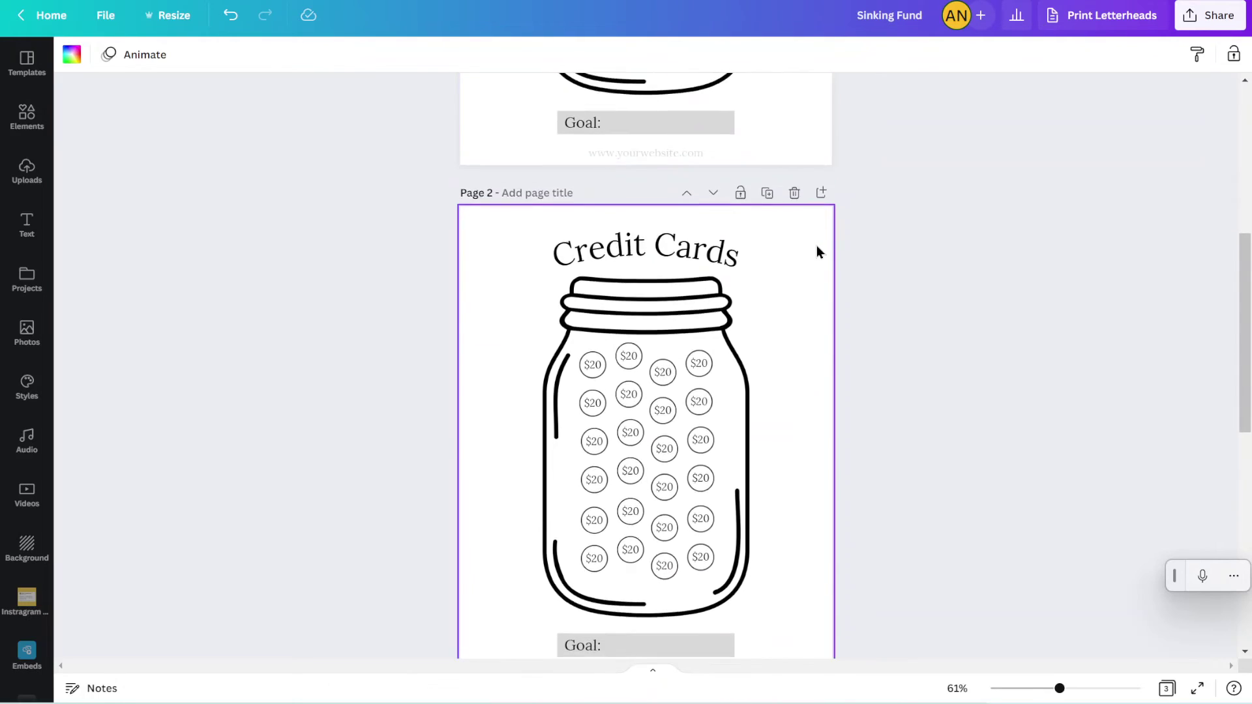
pyautogui.scroll(-8, 816, 252)
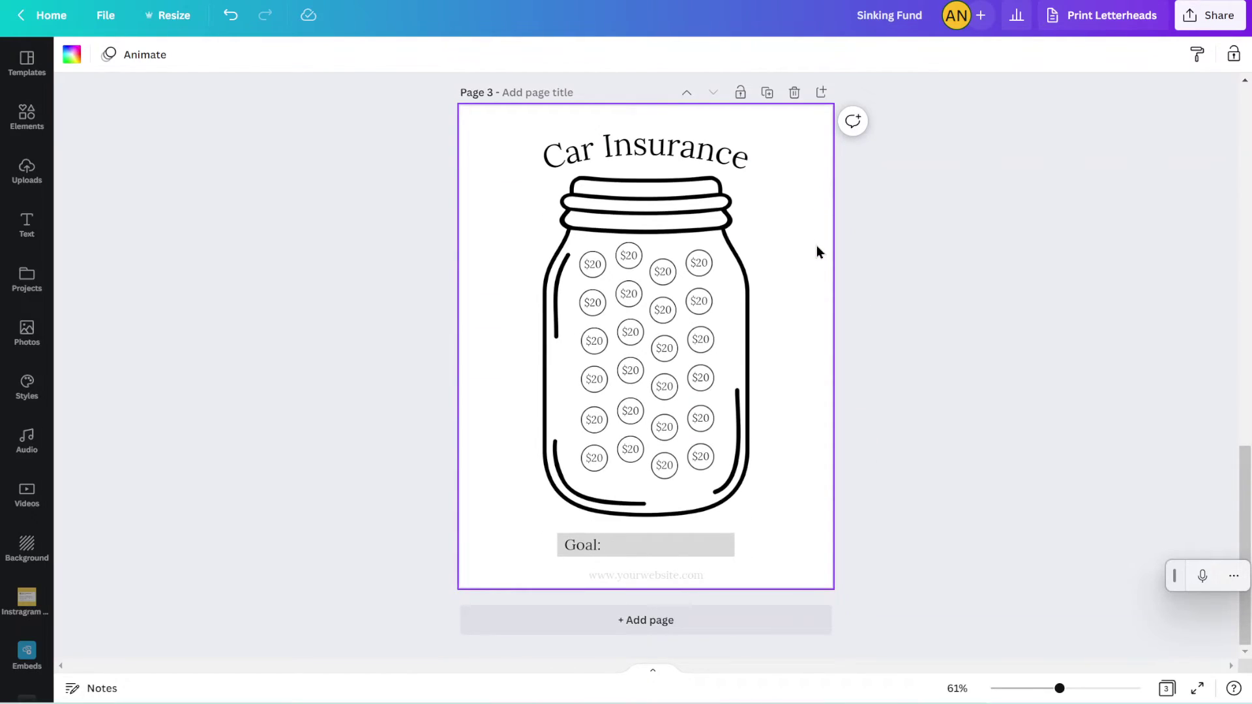
# Step: Change two $20 coin labels in the jar to $10 and $15
pyautogui.click(620, 283)
pyautogui.scroll(5, 620, 283)
pyautogui.click(611, 313)
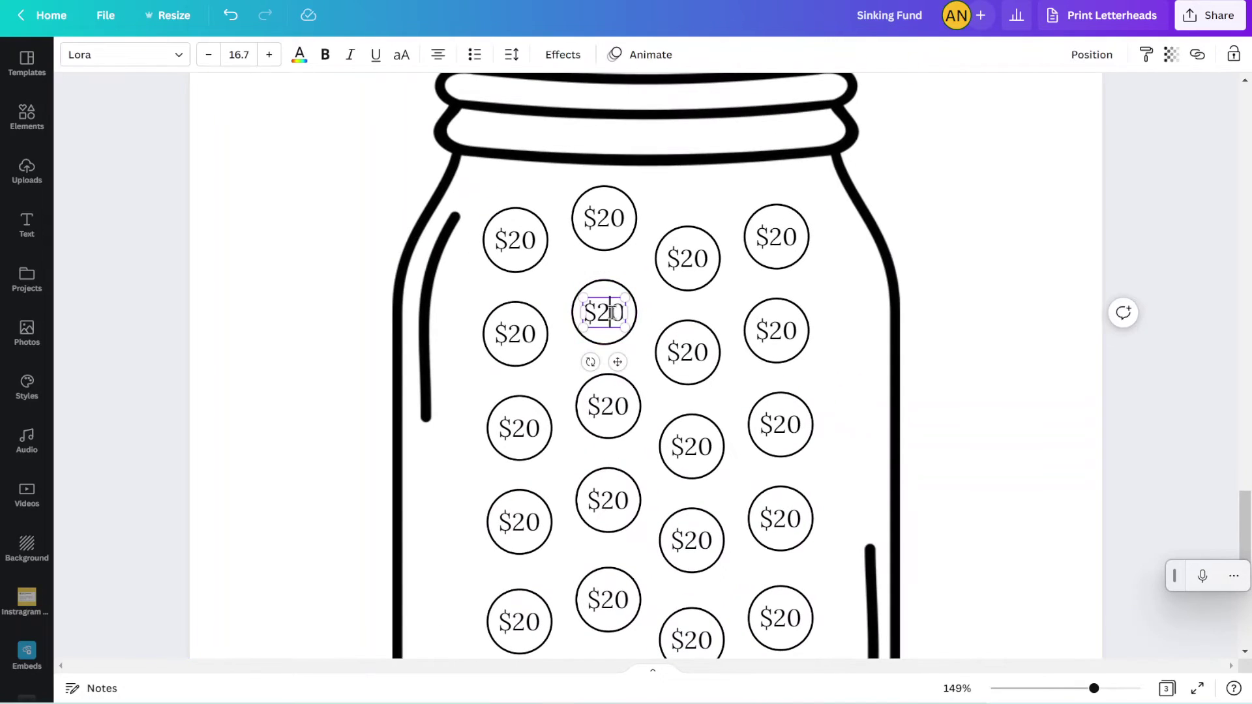
pyautogui.write('$10')
pyautogui.click(693, 447)
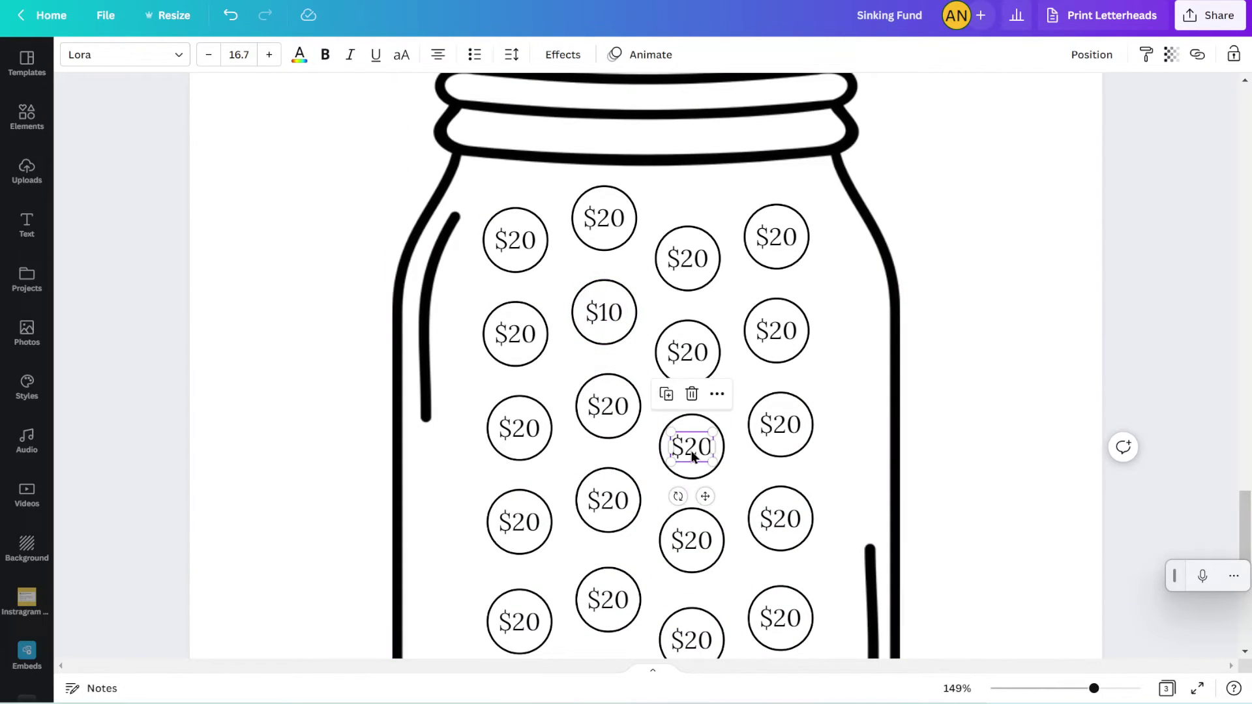
pyautogui.click(690, 450)
pyautogui.write('$15')
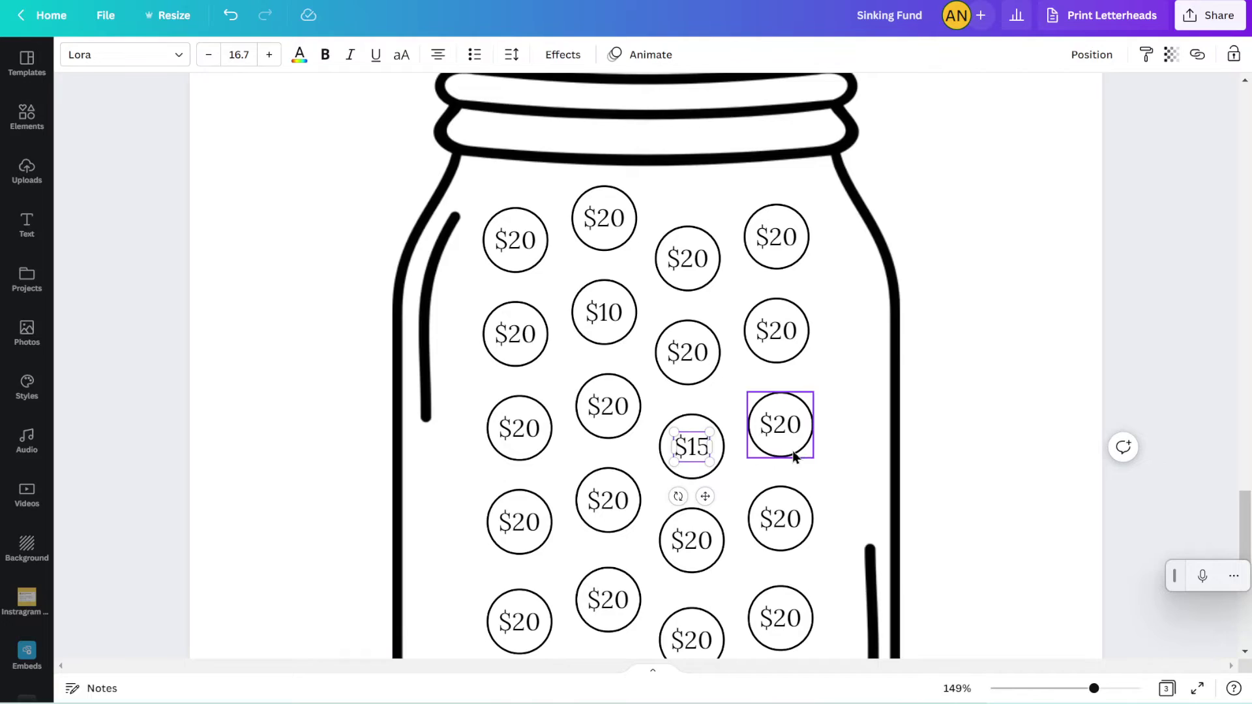
pyautogui.click(911, 456)
pyautogui.scroll(3, 859, 421)
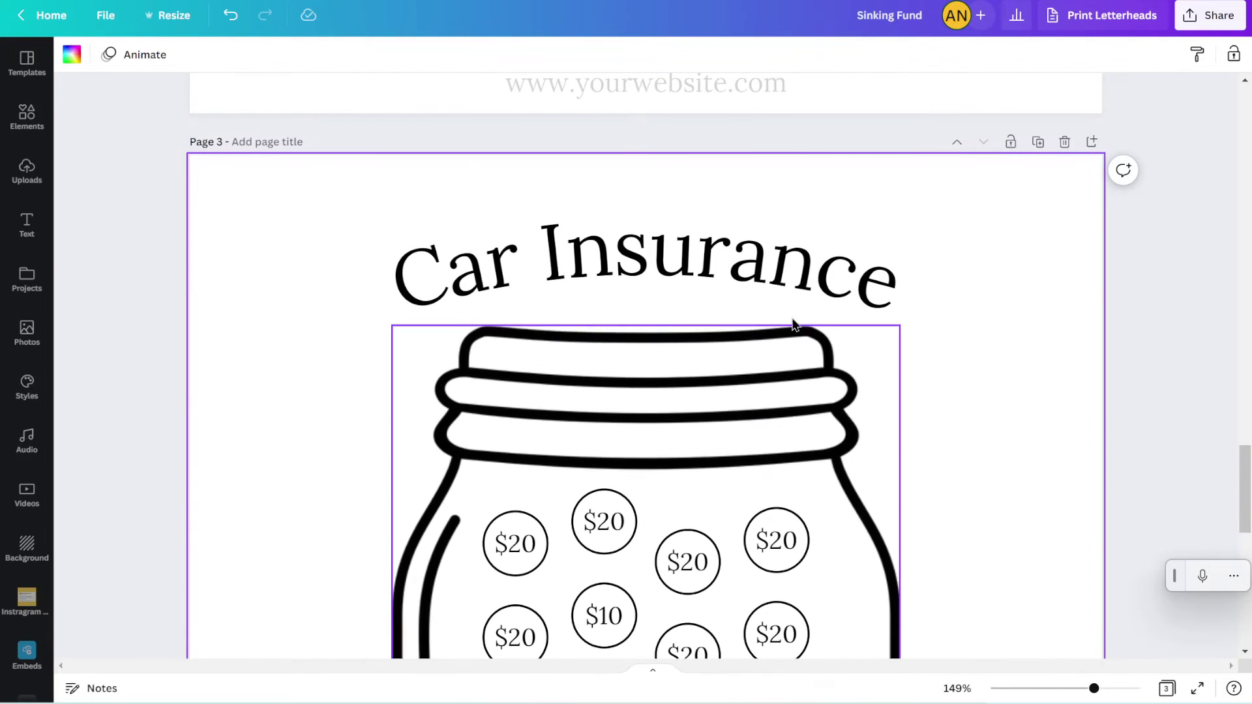
pyautogui.scroll(-8, 736, 409)
# Step: Duplicate the Goal: text and set the copy to '$1500' right after the label
pyautogui.click(612, 637)
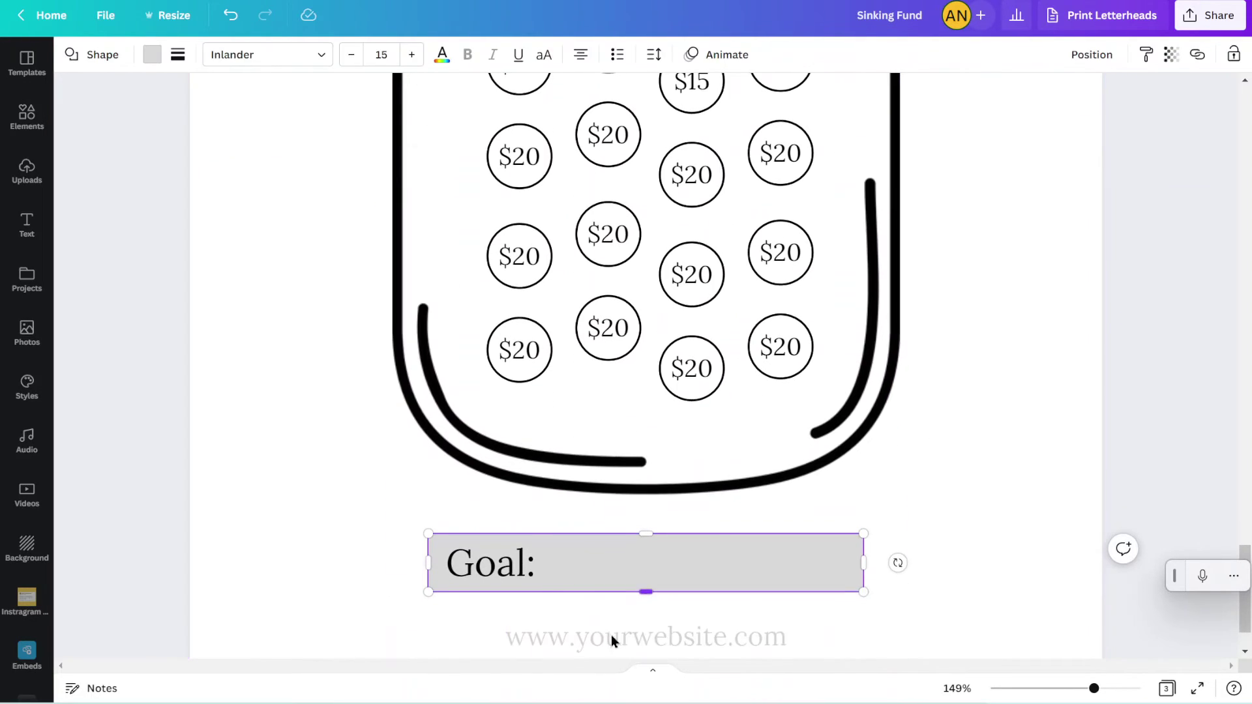
pyautogui.click(518, 567)
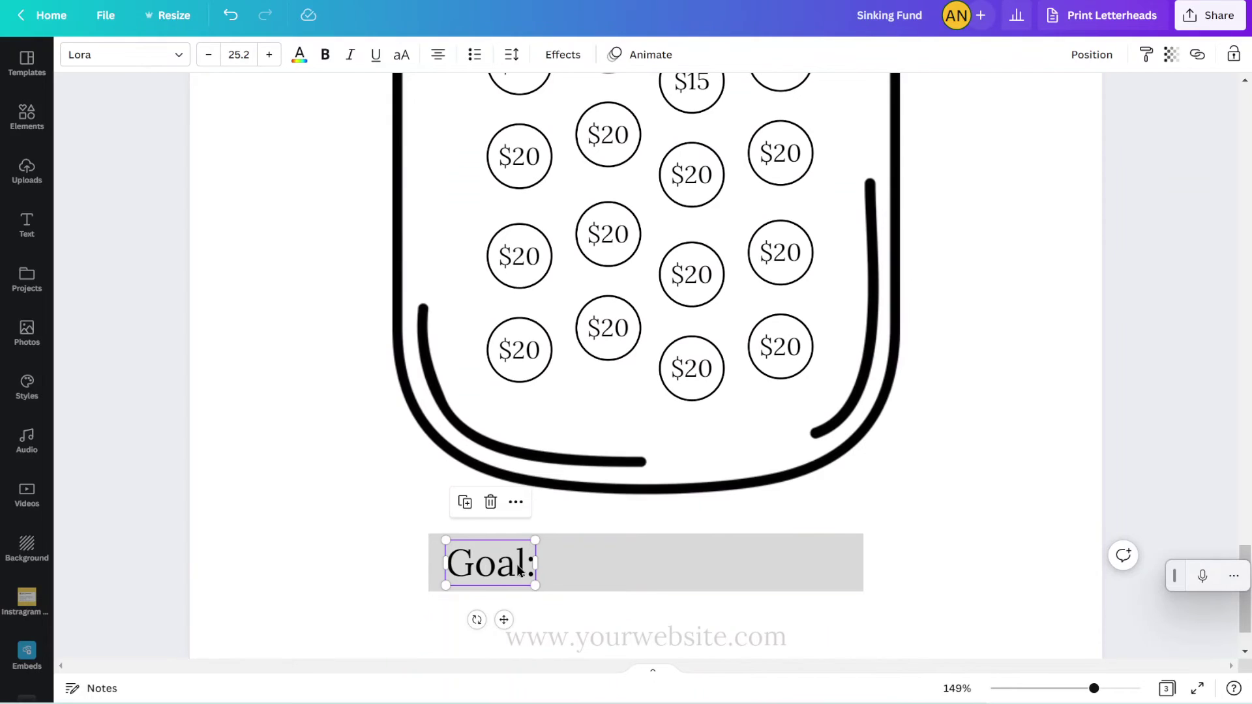
pyautogui.hotkey('ctrl', 'd')
pyautogui.moveTo(515, 592); pyautogui.dragTo(602, 574)
pyautogui.doubleClick(601, 566)
pyautogui.write('$1500')
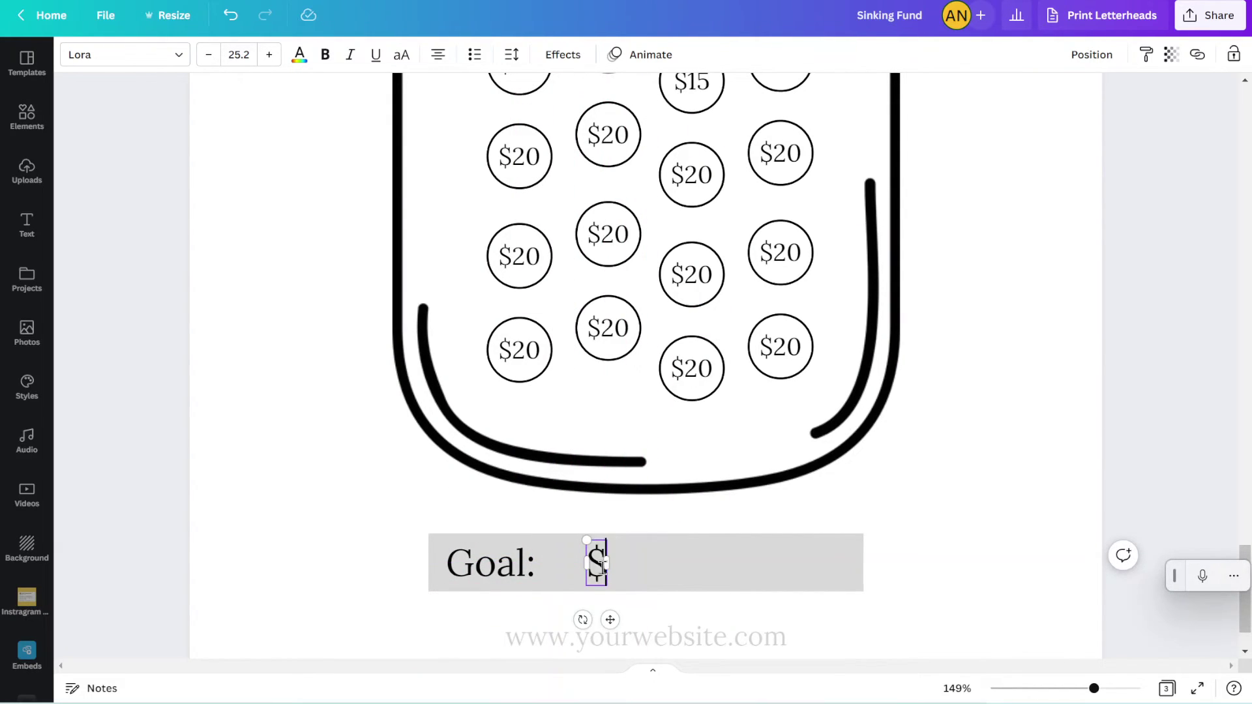
pyautogui.click(367, 564)
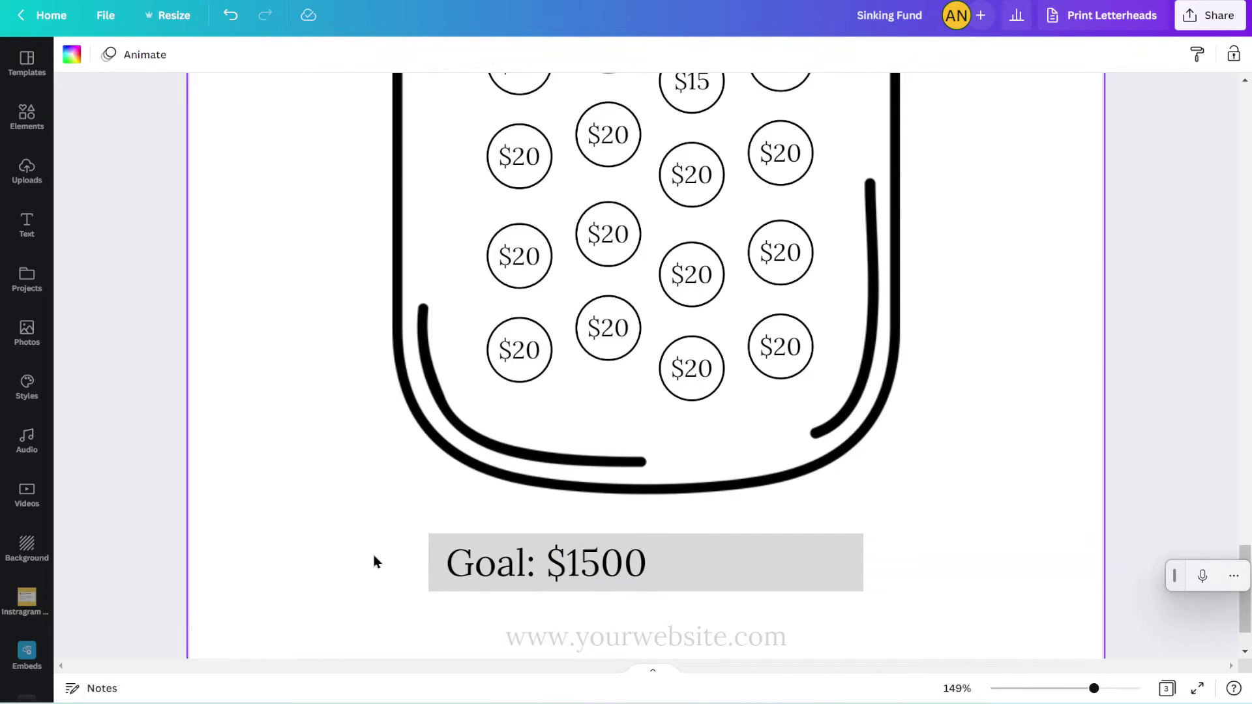
# Step: Centre 'Goal: $1500' inside the grey goal box
pyautogui.click(693, 575)
pyautogui.click(956, 473)
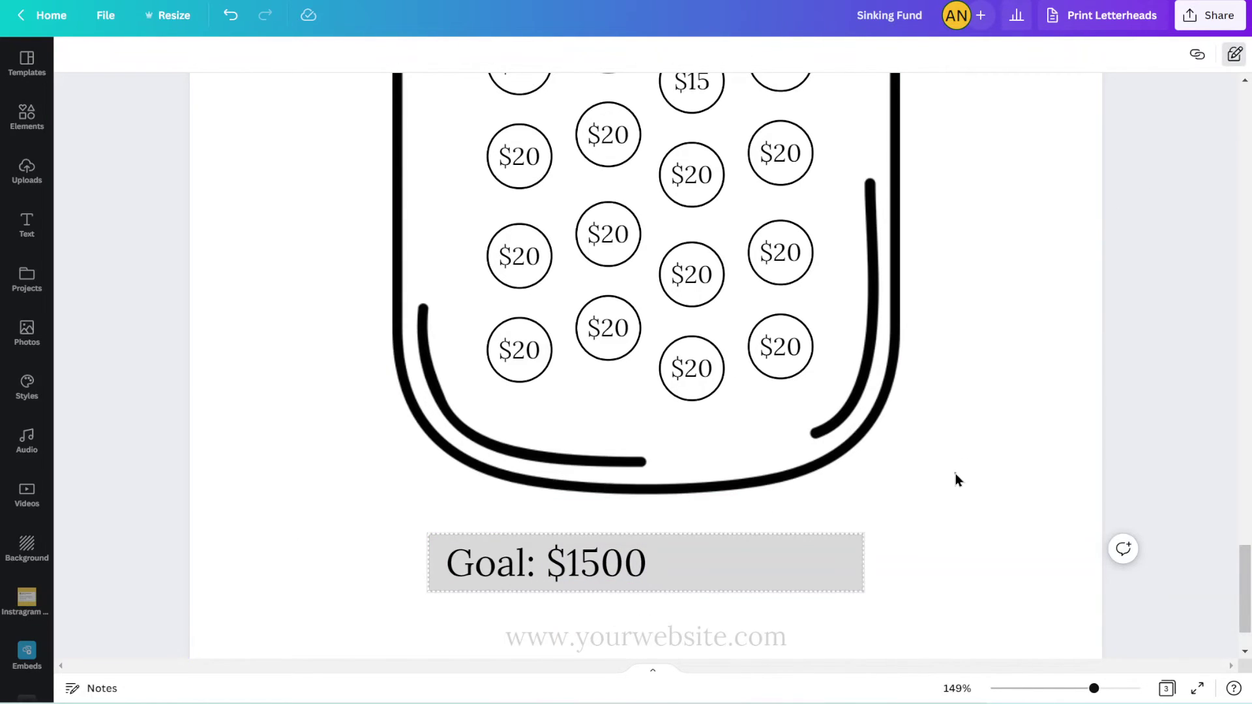
pyautogui.moveTo(867, 594); pyautogui.dragTo(436, 533)
pyautogui.moveTo(515, 565); pyautogui.dragTo(614, 558)
pyautogui.click(302, 489)
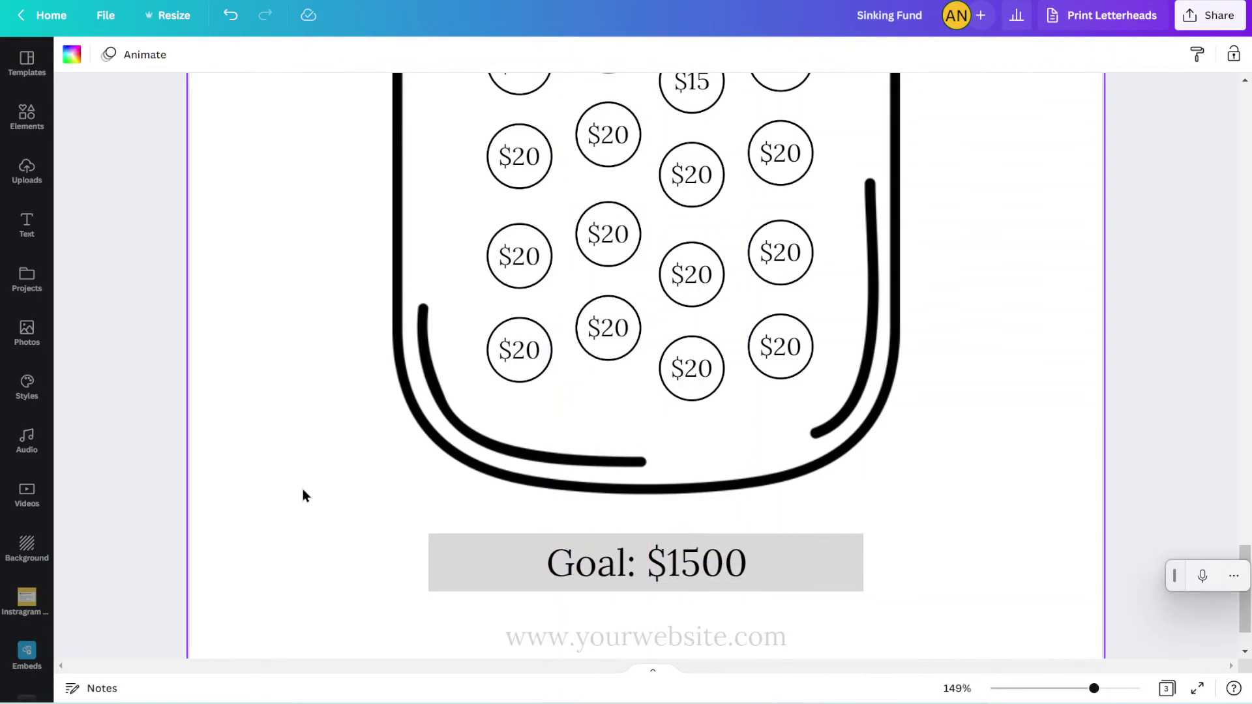
# Step: Clear the current selection and return to Page 1, the Vacation Fund jar, at 65% zoom
pyautogui.scroll(-5, 303, 489)
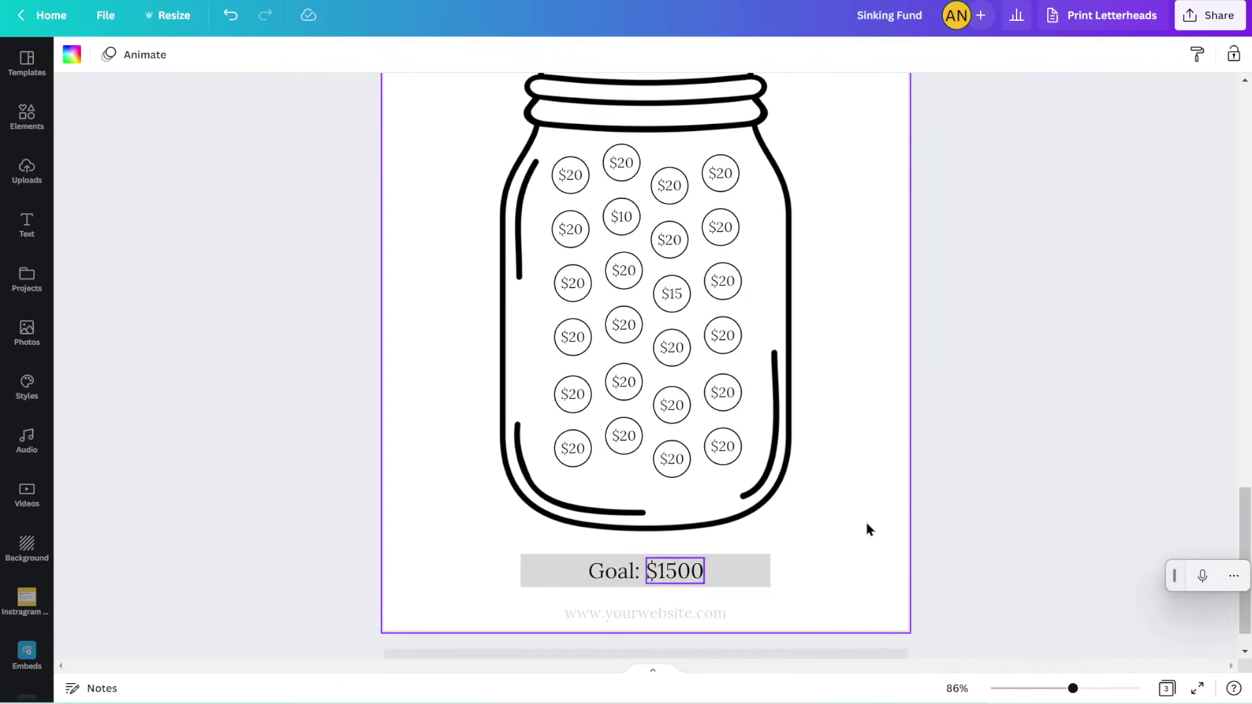
pyautogui.click(711, 567)
pyautogui.press('Delete')
pyautogui.scroll(-6, 705, 439)
pyautogui.scroll(3, 519, 392)
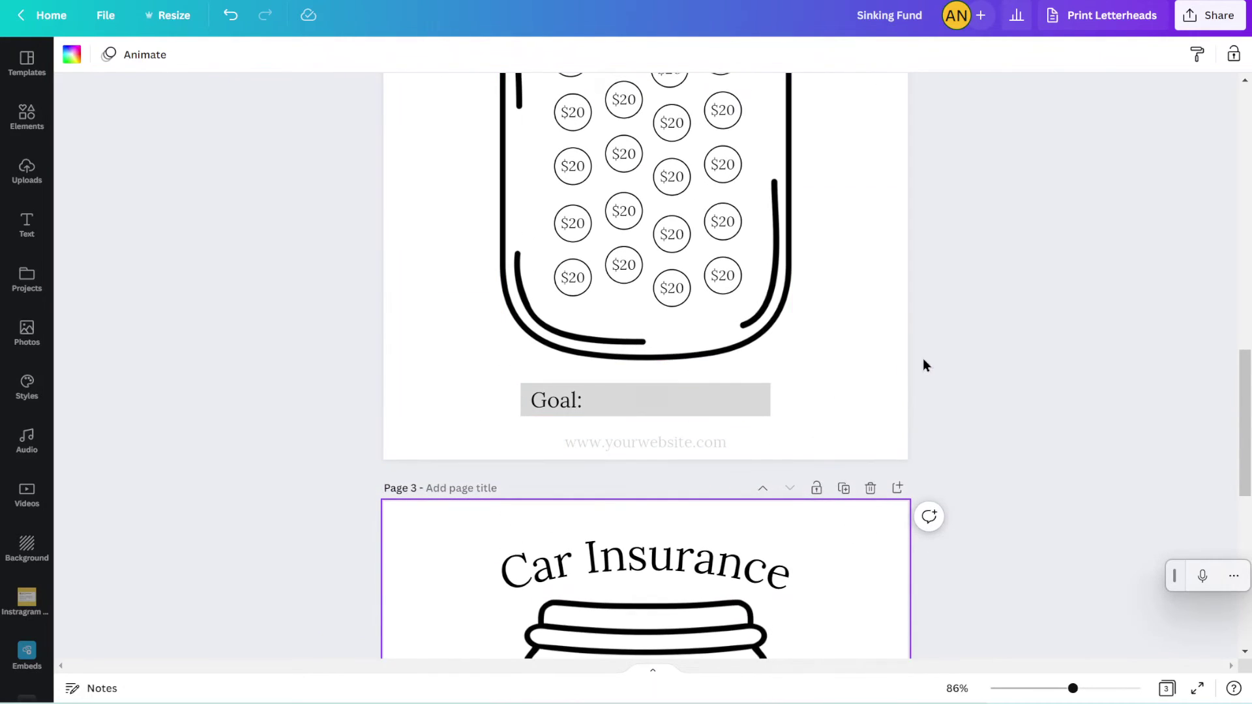
pyautogui.scroll(6, 923, 360)
pyautogui.scroll(10, 923, 365)
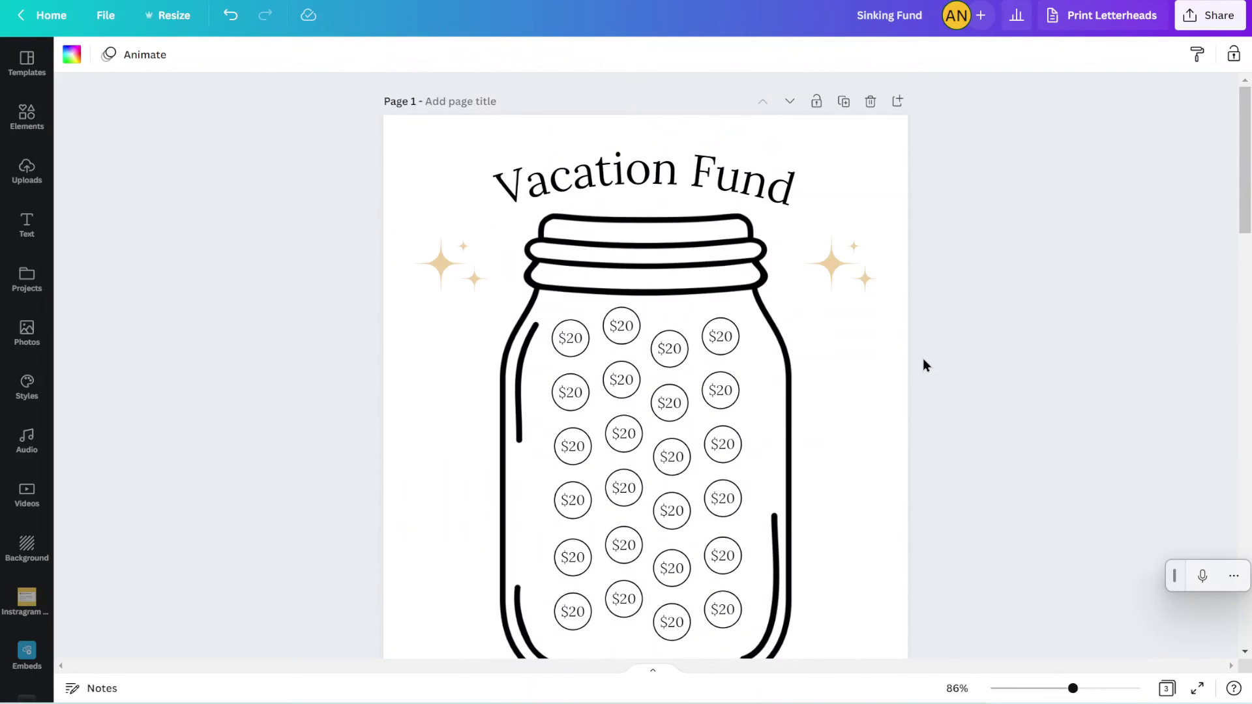
pyautogui.scroll(-2, 924, 365)
pyautogui.keyDown('ctrl'); pyautogui.scroll(-2, 923, 365); pyautogui.keyUp('ctrl')
pyautogui.keyDown('ctrl'); pyautogui.scroll(-2, 924, 360); pyautogui.keyUp('ctrl')
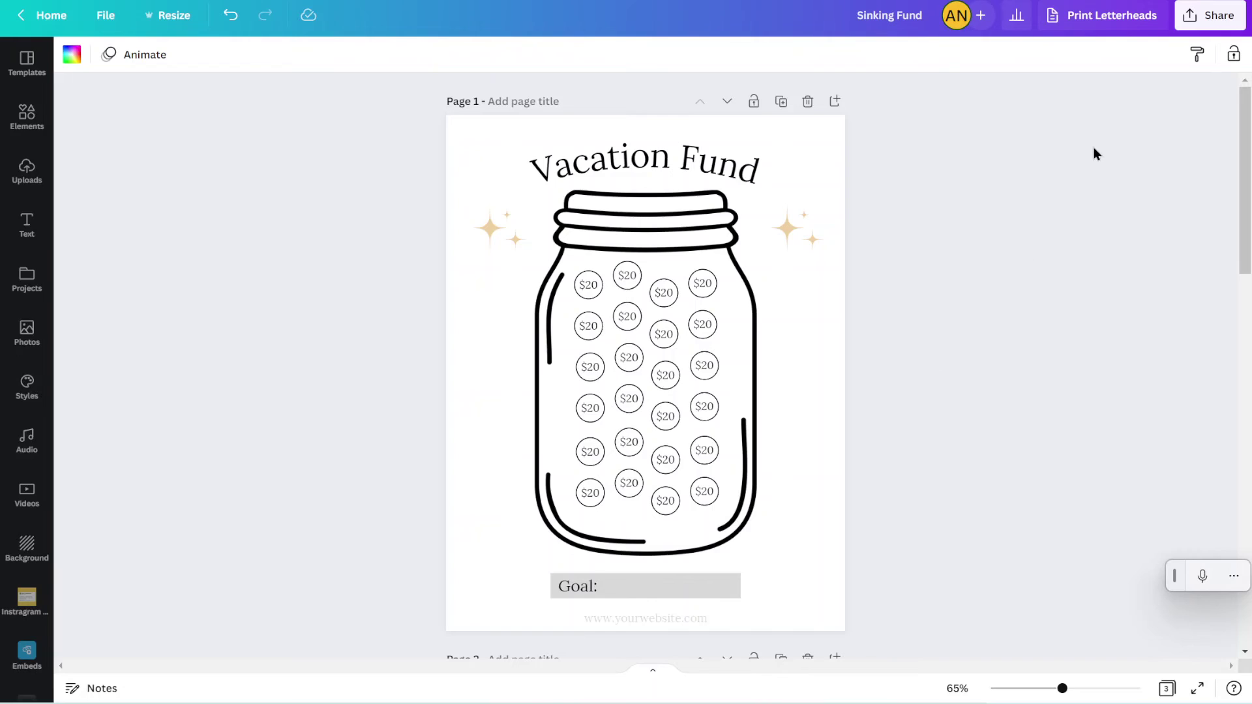
# Step: Download Page 1 only as a PDF Standard file from the Share menu
pyautogui.click(1202, 17)
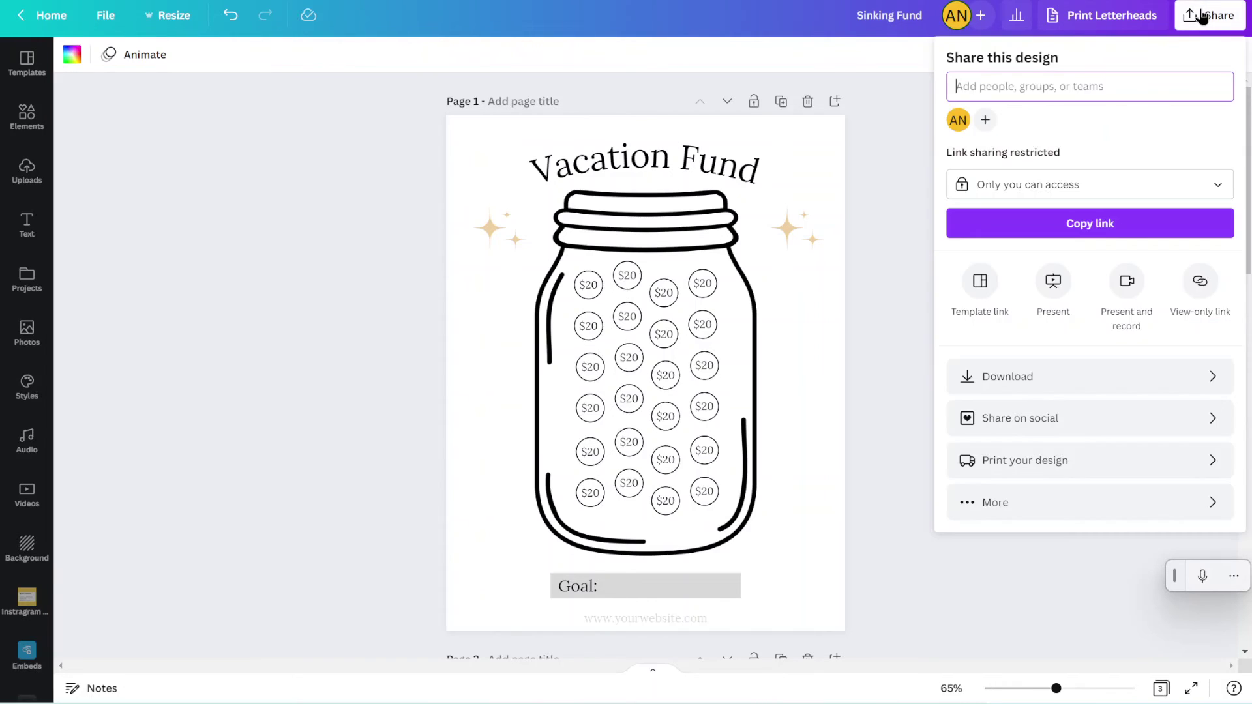
pyautogui.click(1063, 390)
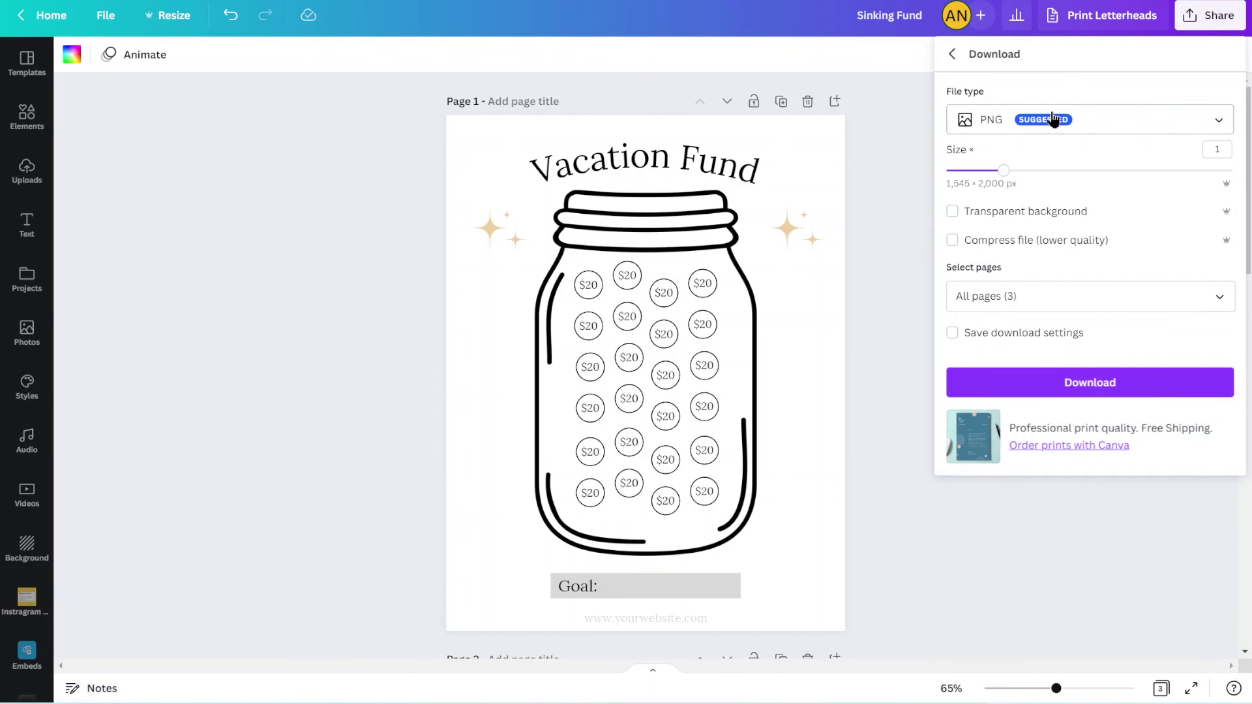
pyautogui.click(1000, 129)
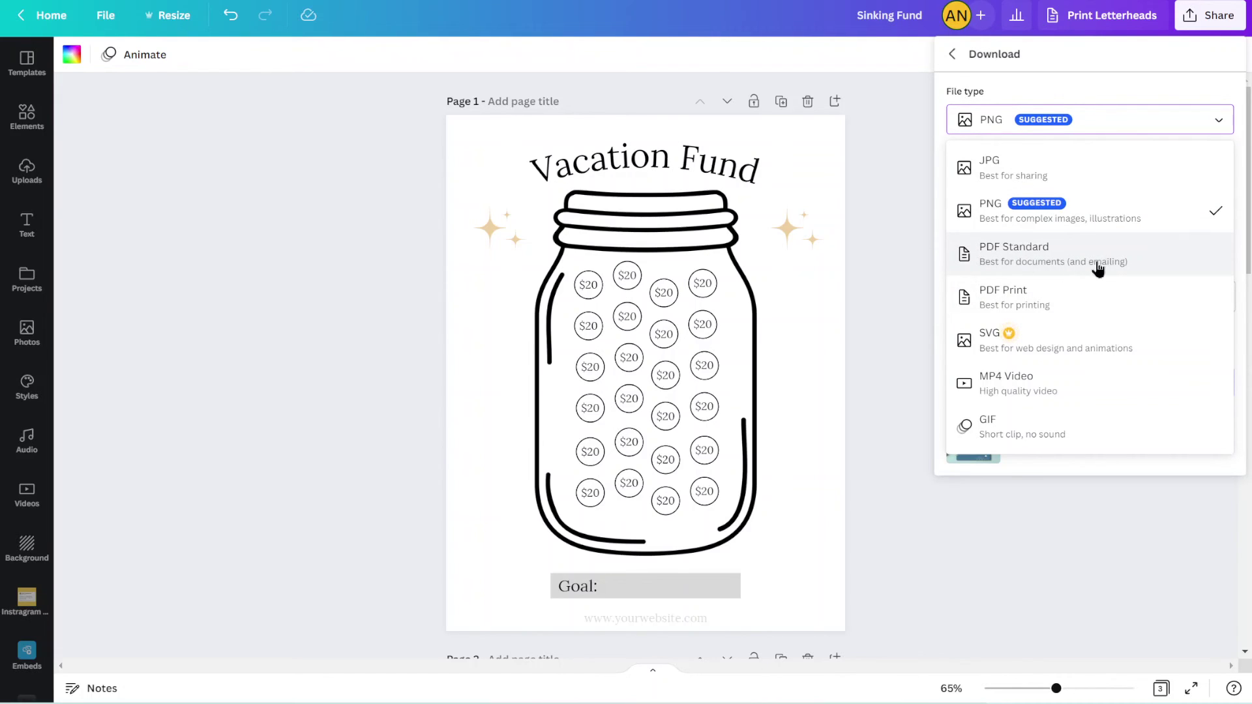
pyautogui.click(1117, 257)
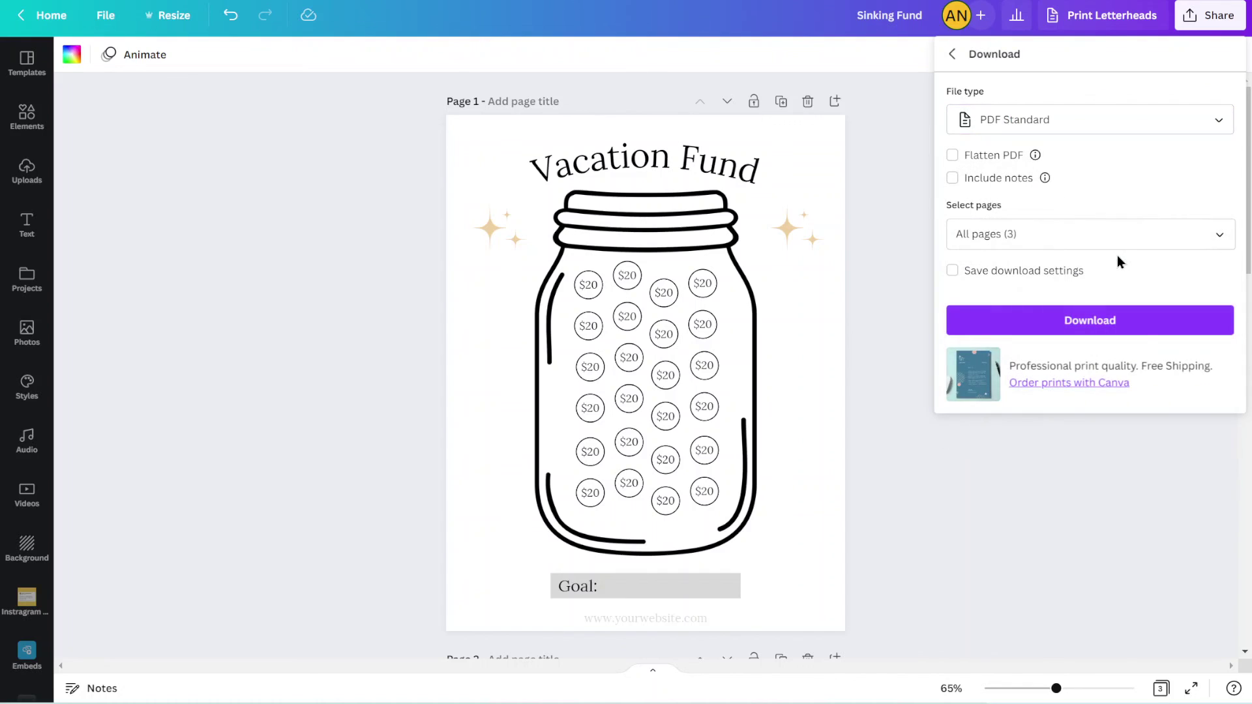
pyautogui.click(1081, 233)
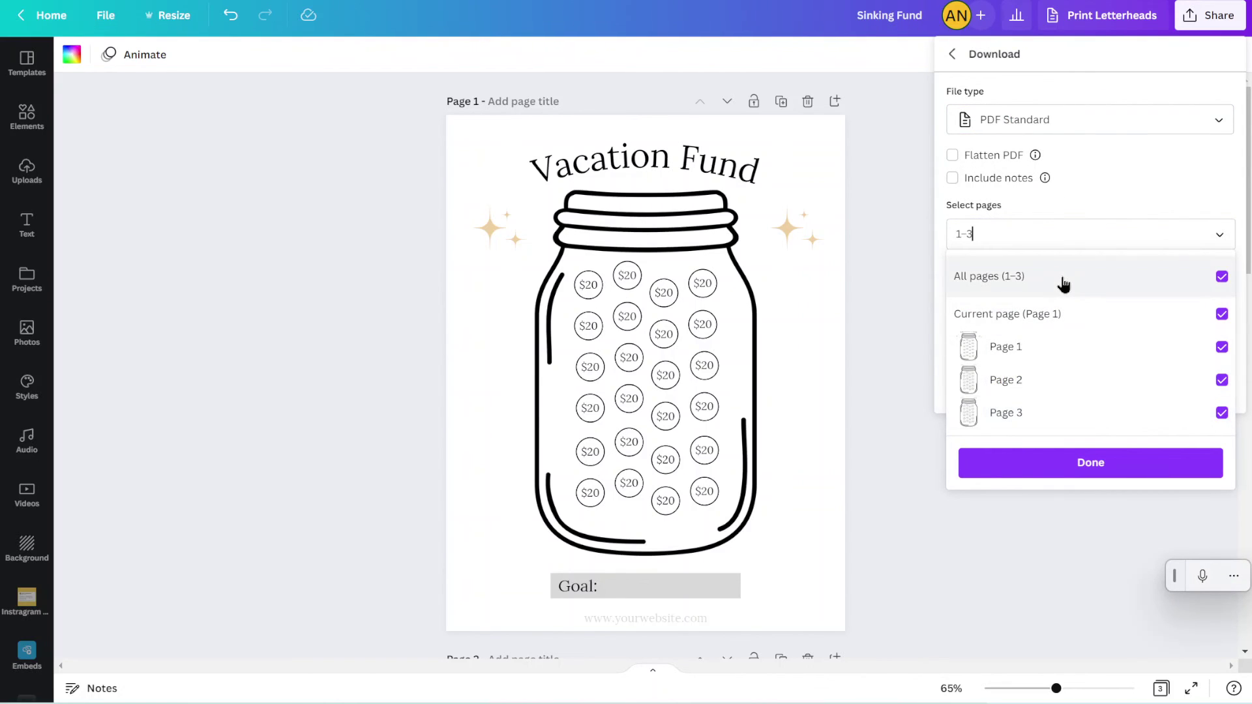
pyautogui.click(1063, 284)
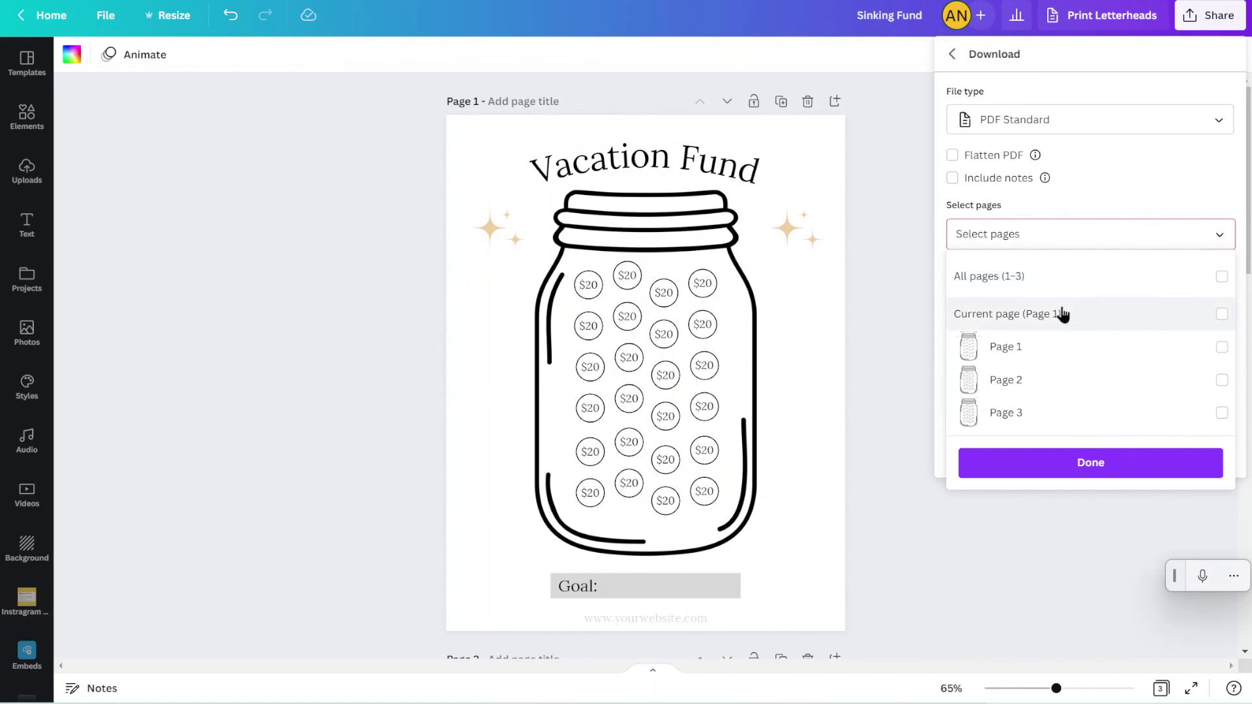
pyautogui.click(1064, 315)
pyautogui.click(1062, 315)
pyautogui.click(1059, 348)
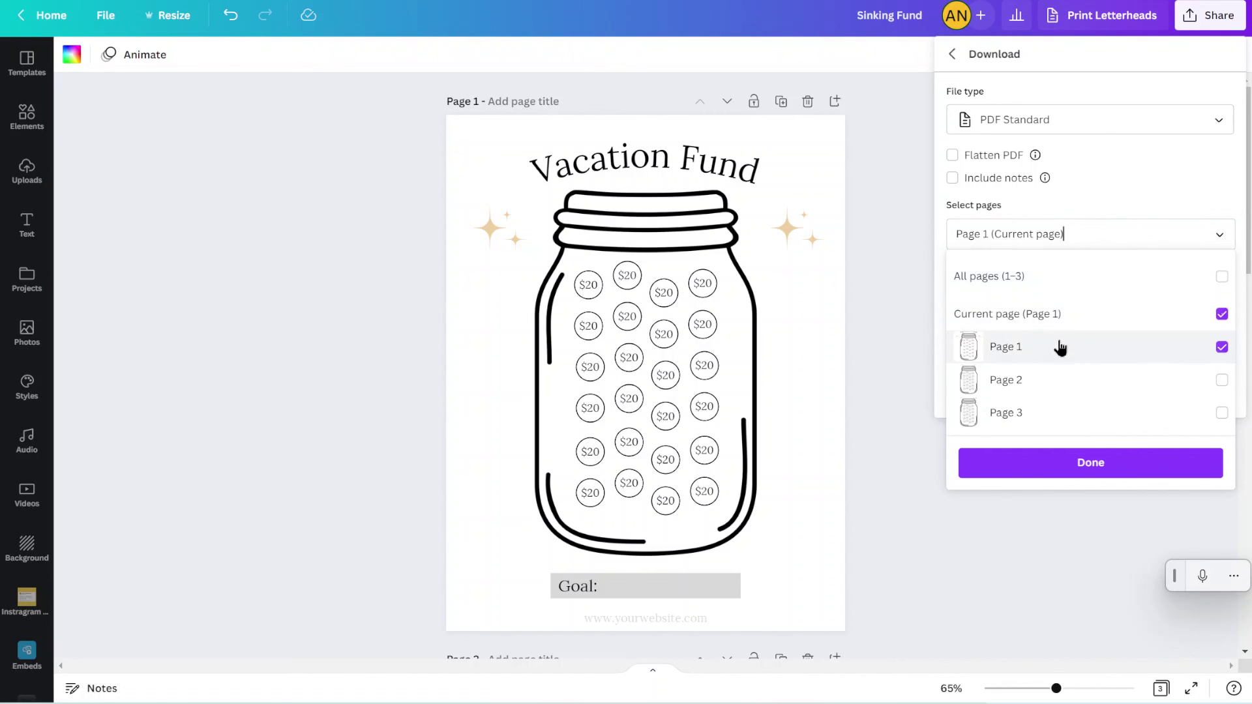
pyautogui.click(1057, 463)
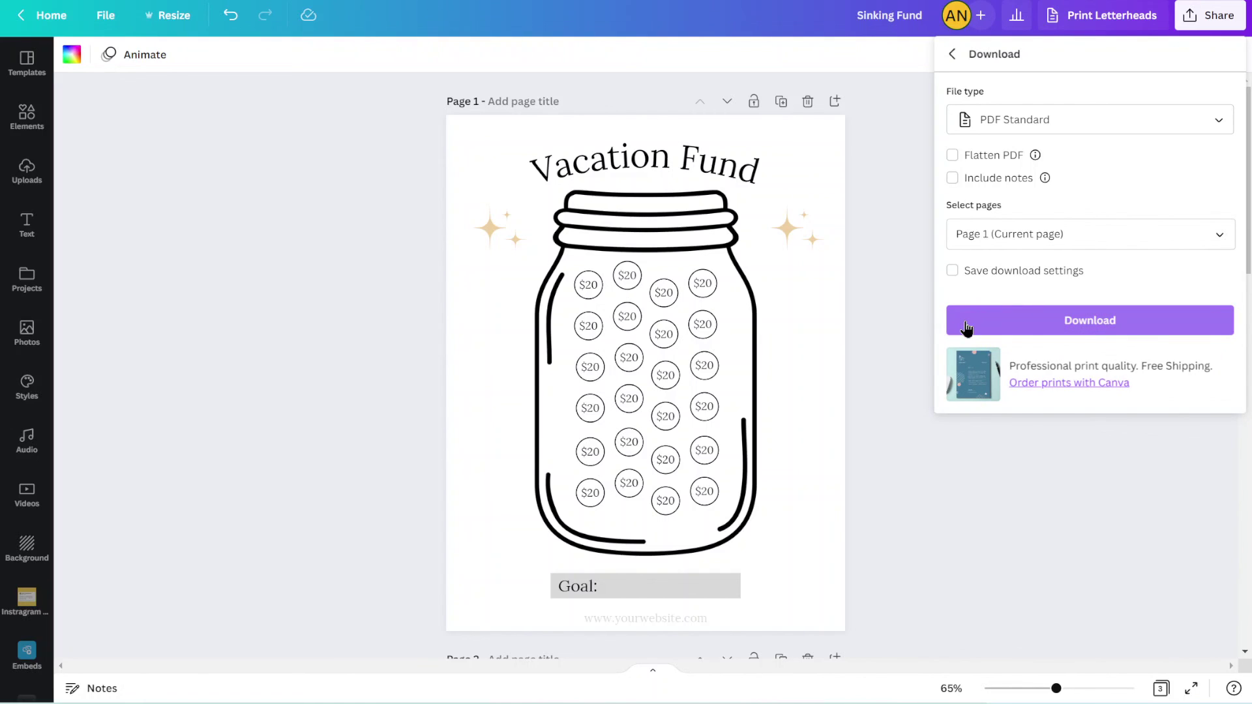
pyautogui.click(911, 312)
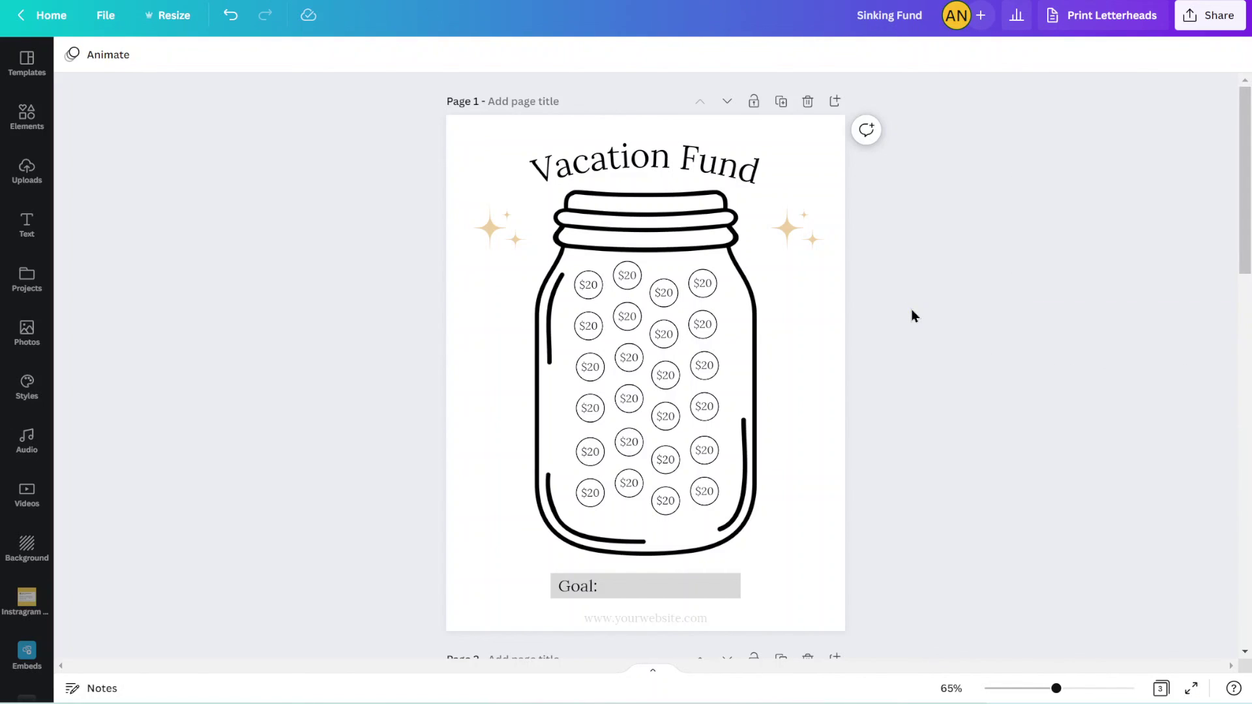